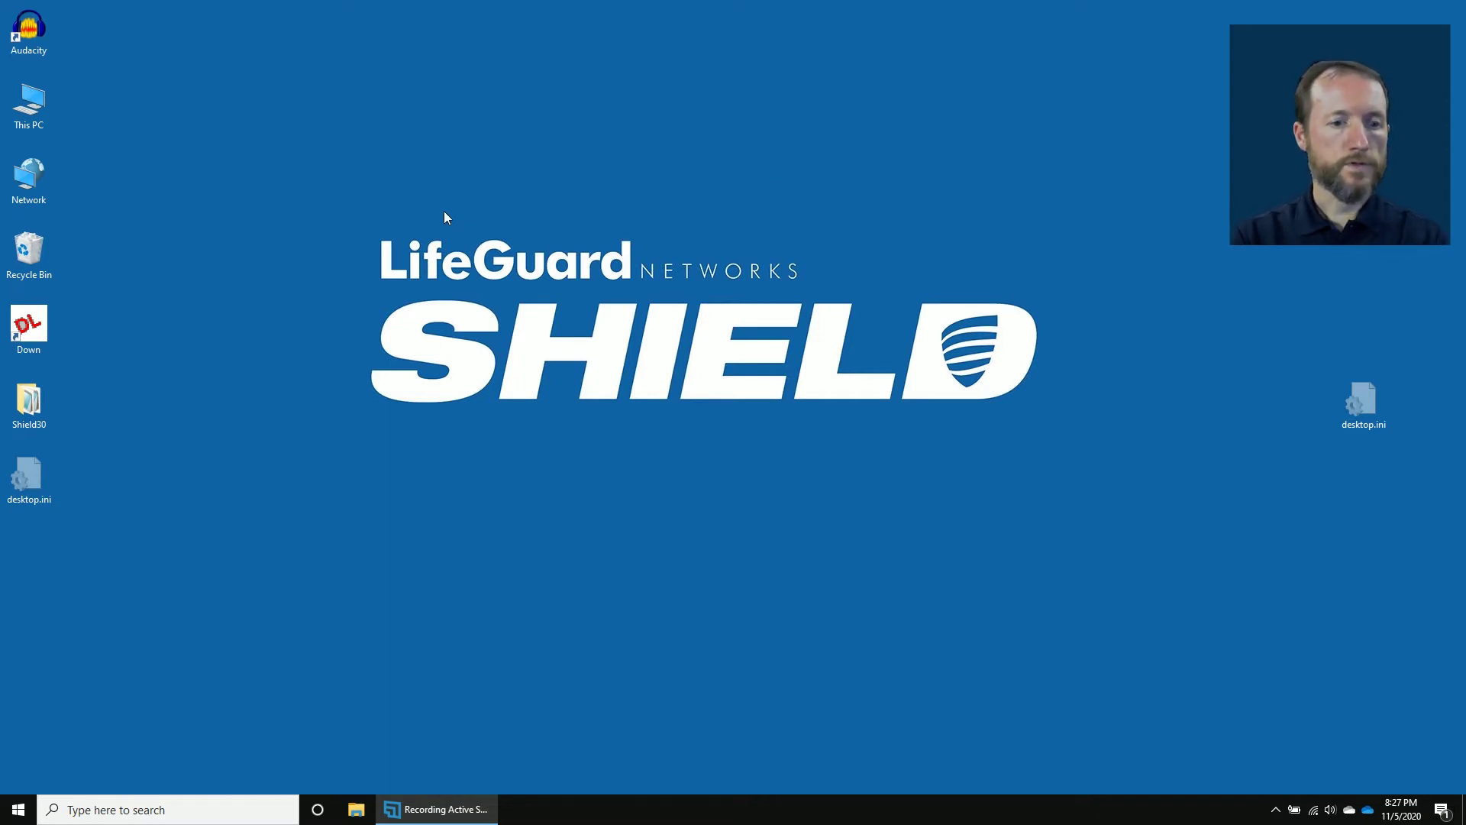
Launch Audacity 2.1.2 from its desktop icon, opening an empty 8000 Hz project.
{"action": "double_click", "coordinate": [22, 30]}
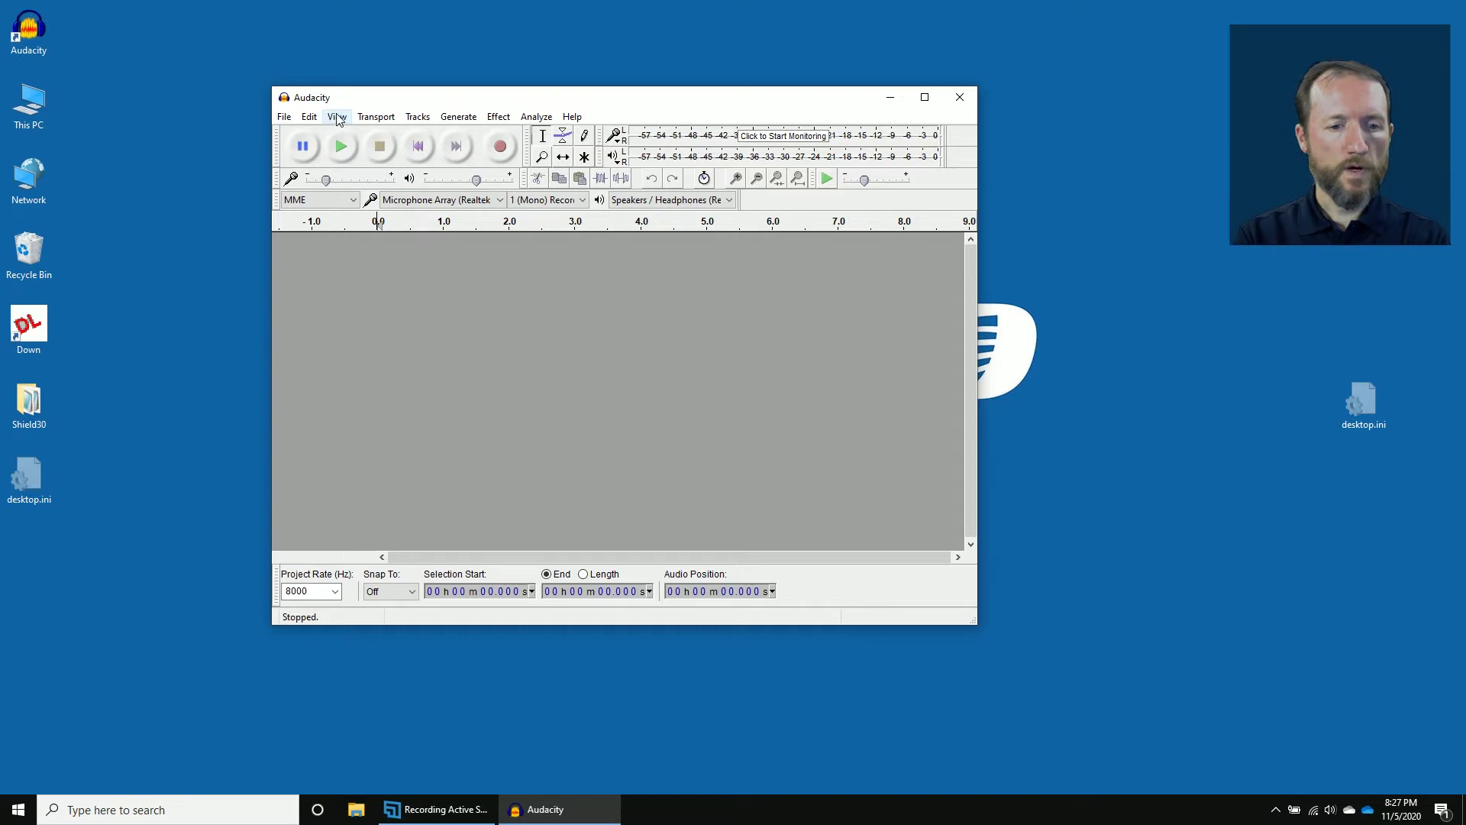
Confirm the Quality preferences at 8000 Hz default sample rate and 16-bit sample format.
{"action": "left_click", "coordinate": [309, 117]}
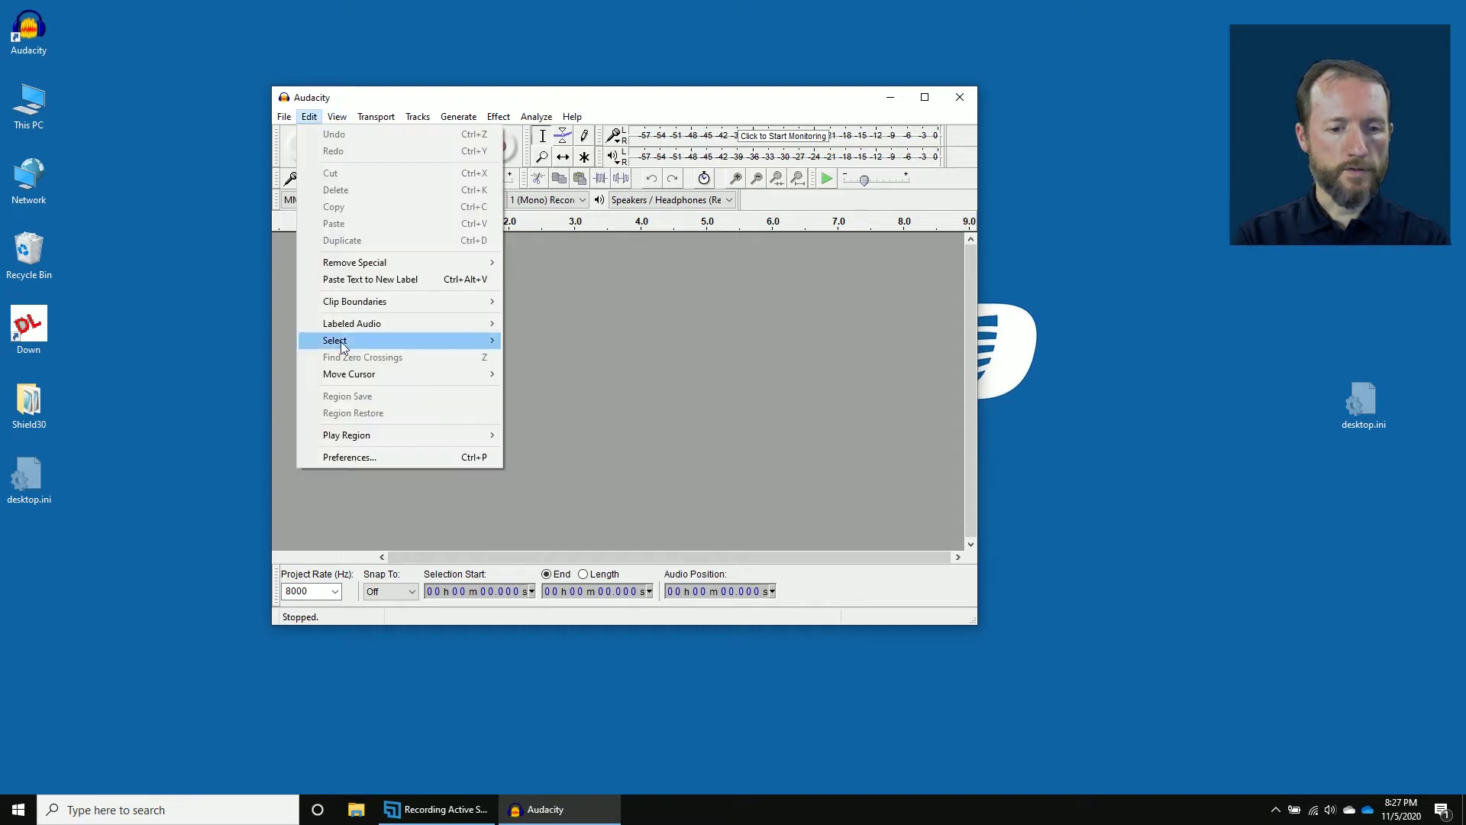
{"action": "left_click", "coordinate": [354, 456]}
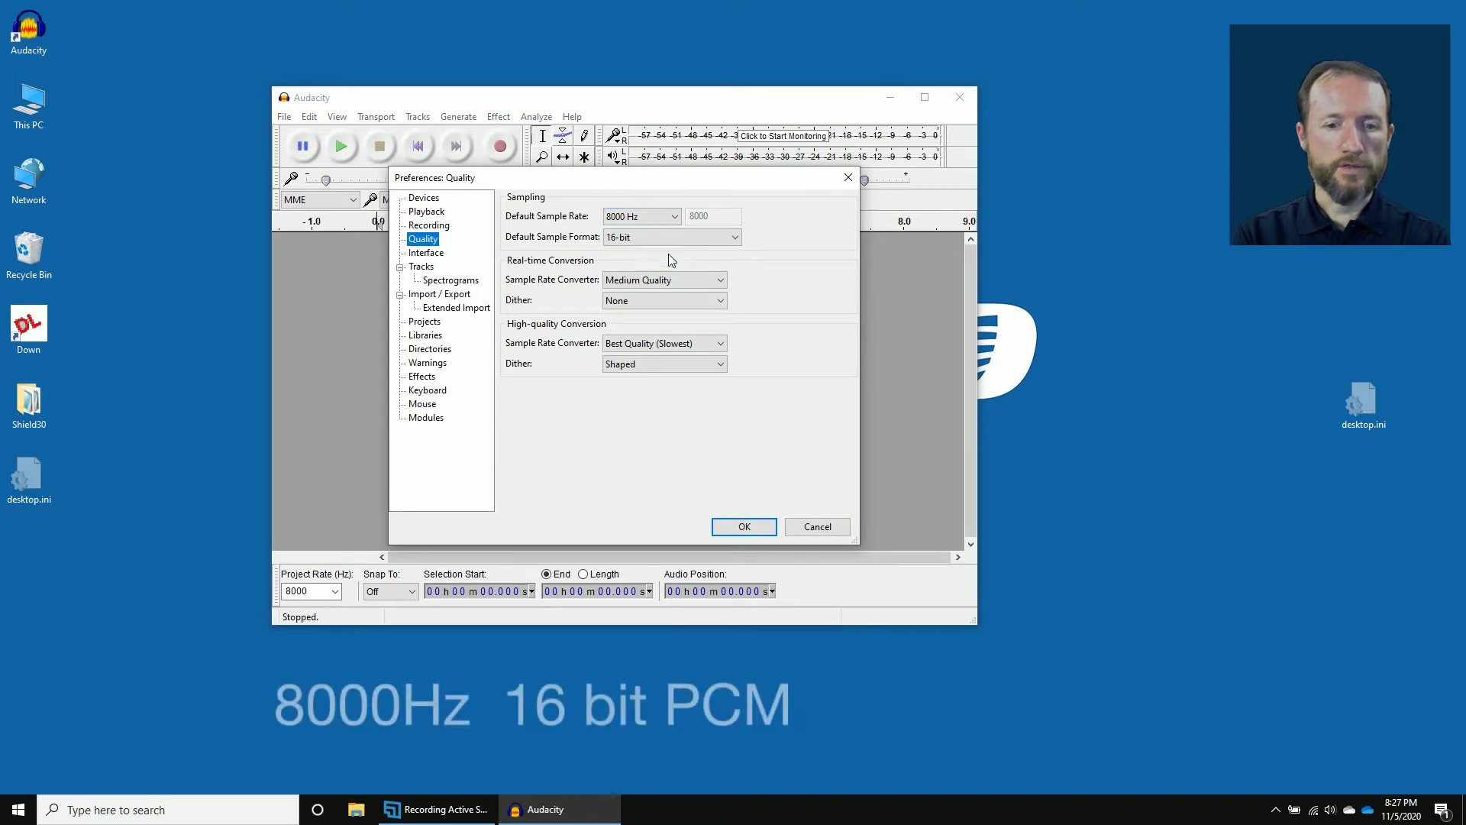
{"action": "left_click", "coordinate": [642, 236]}
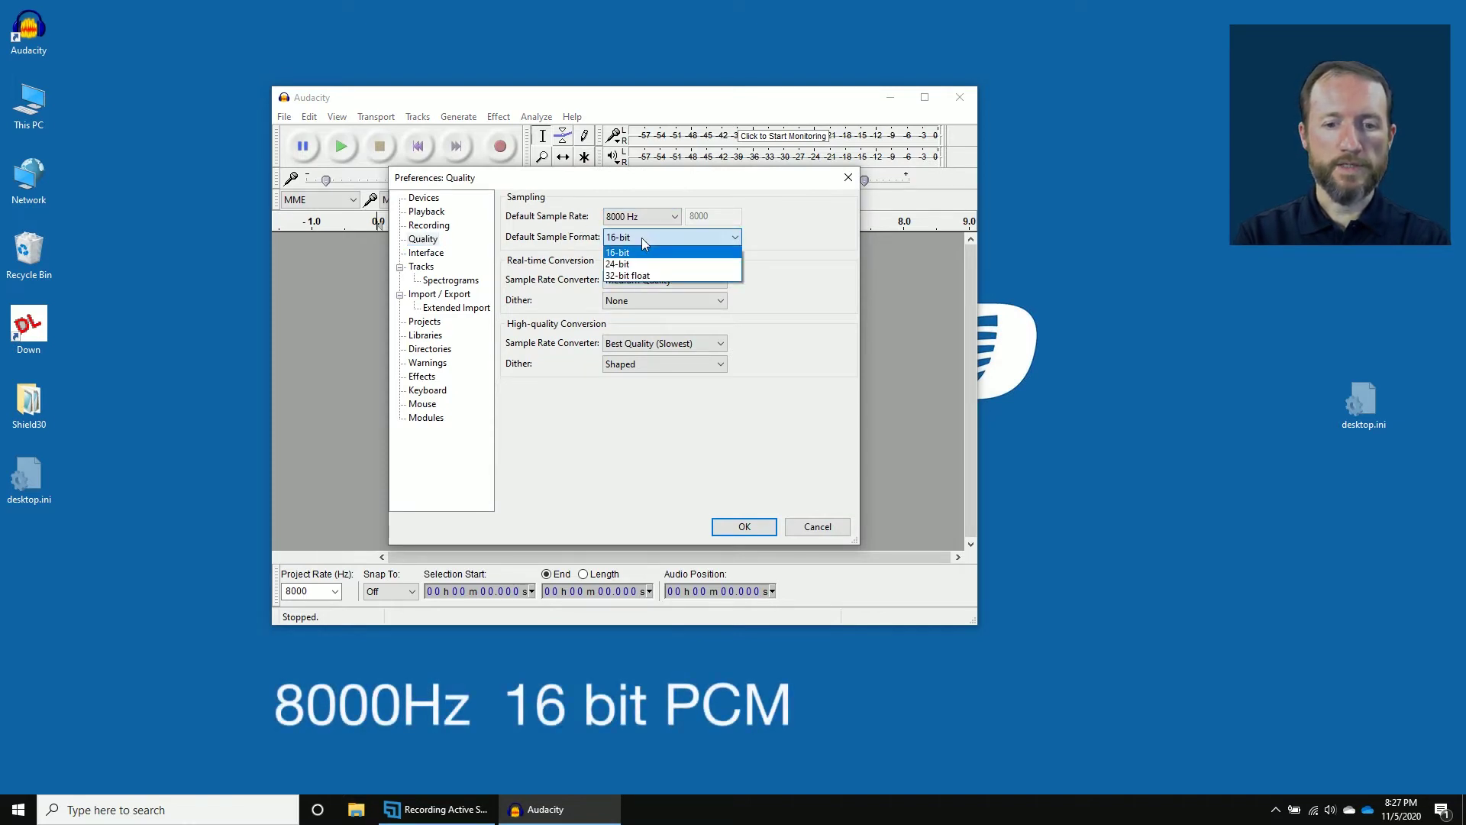
{"action": "left_click", "coordinate": [642, 237]}
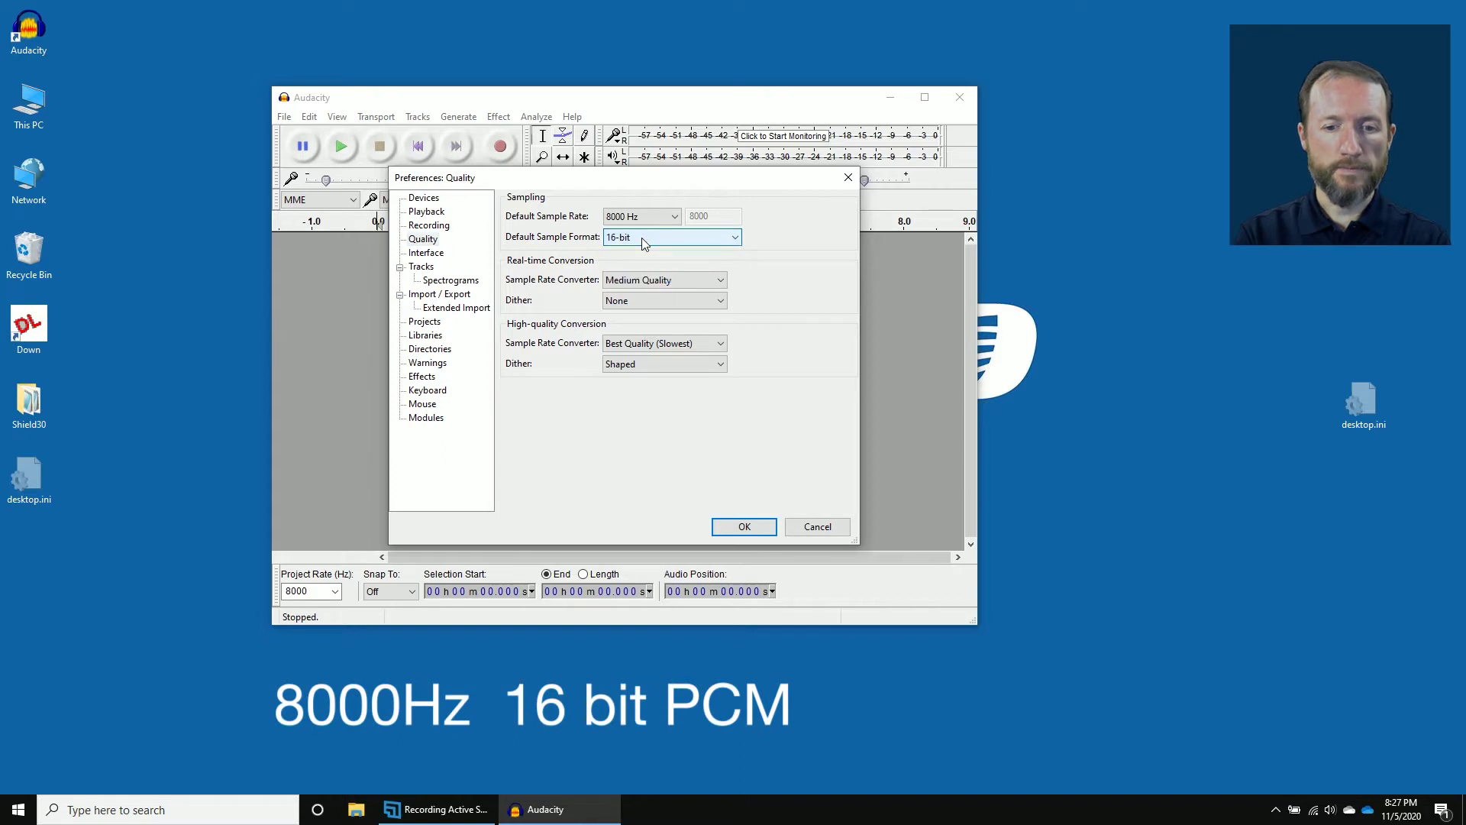
{"action": "left_click", "coordinate": [745, 526]}
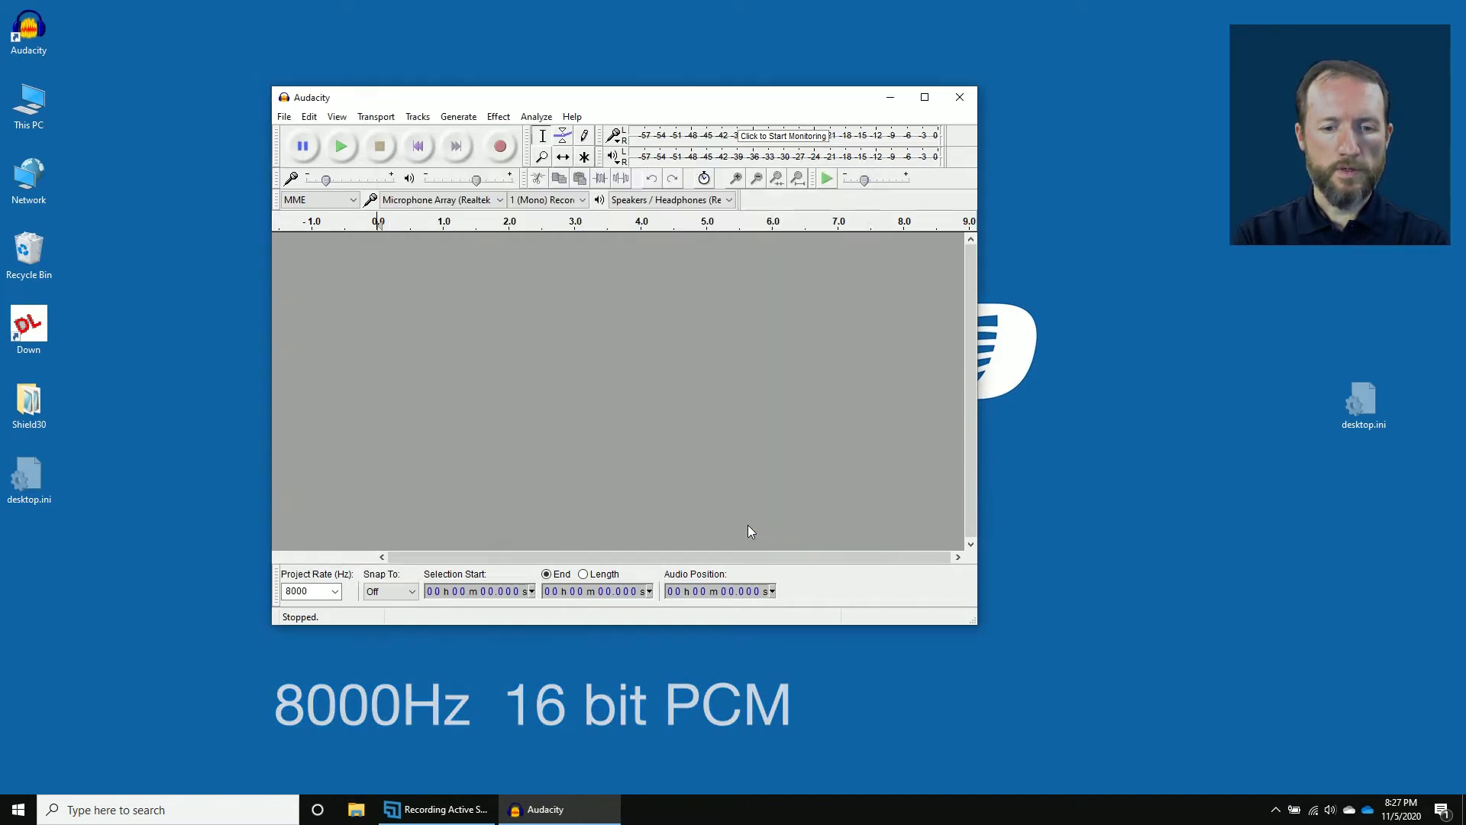
Nudge the recording-volume slider up from 0.23 to 0.28.
{"action": "left_click", "coordinate": [418, 117]}
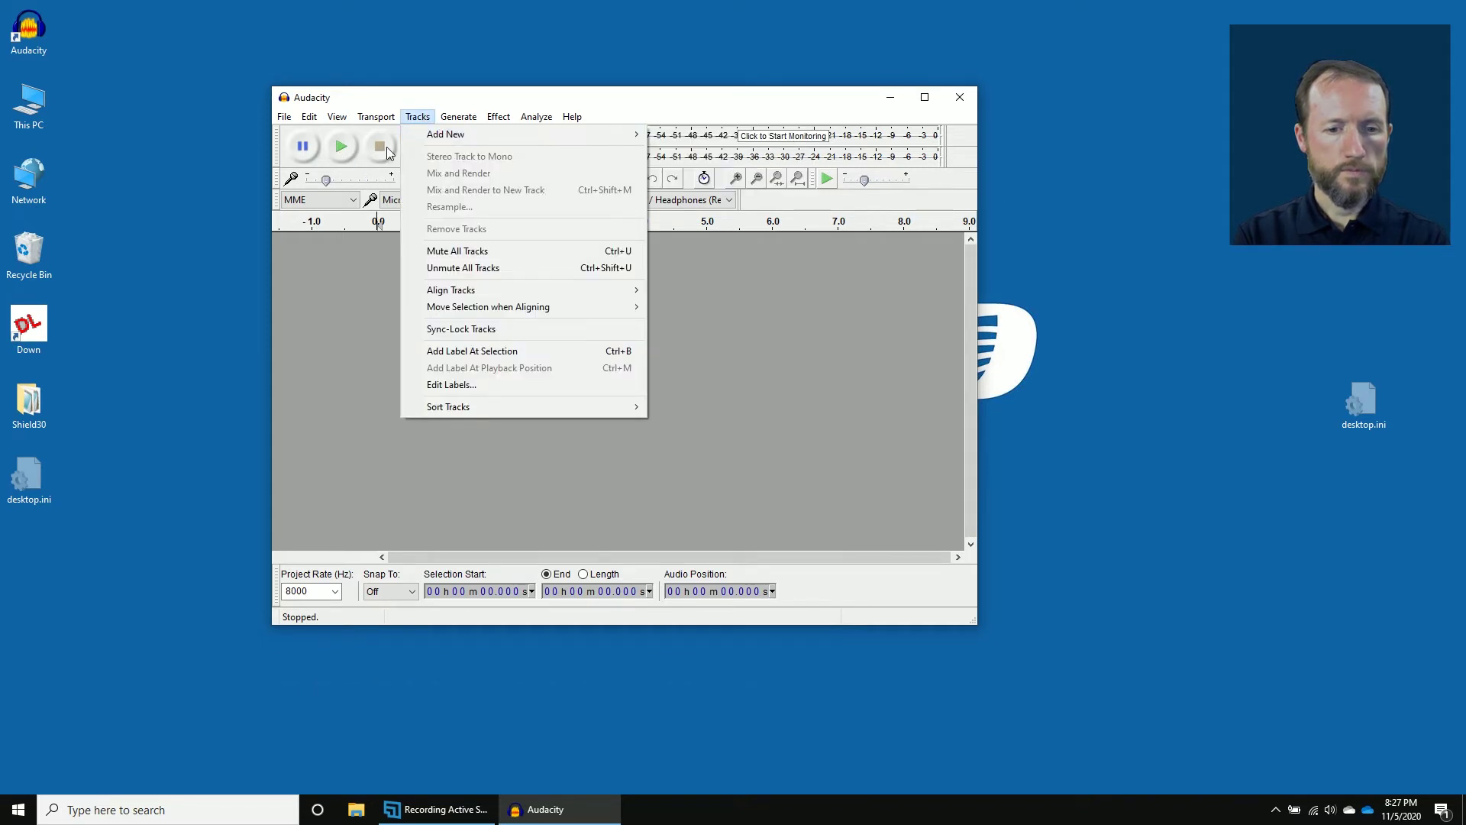
{"action": "left_click", "coordinate": [427, 100]}
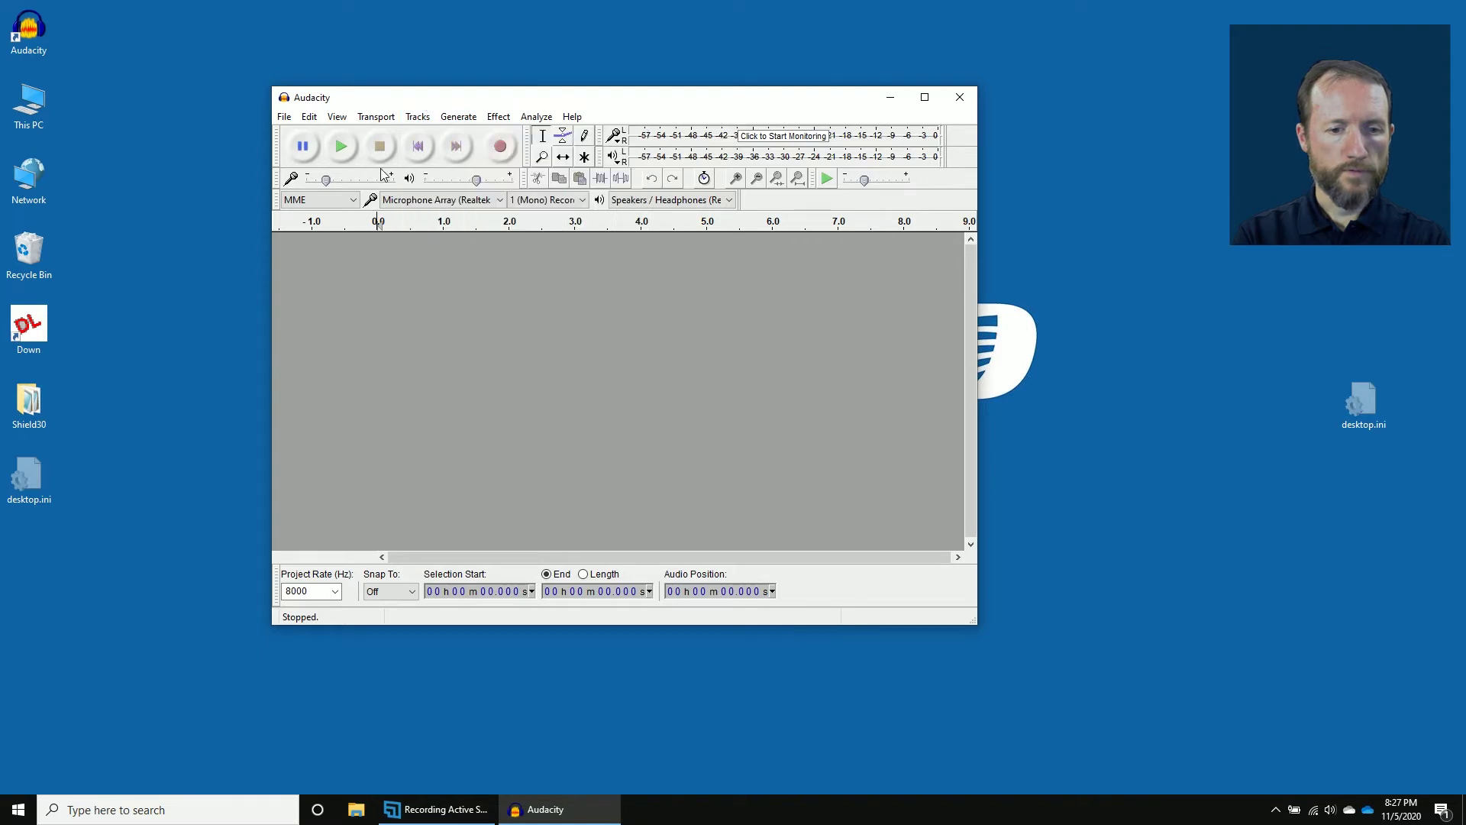
{"action": "left_click_drag", "start_coordinate": [324, 180], "coordinate": [344, 184]}
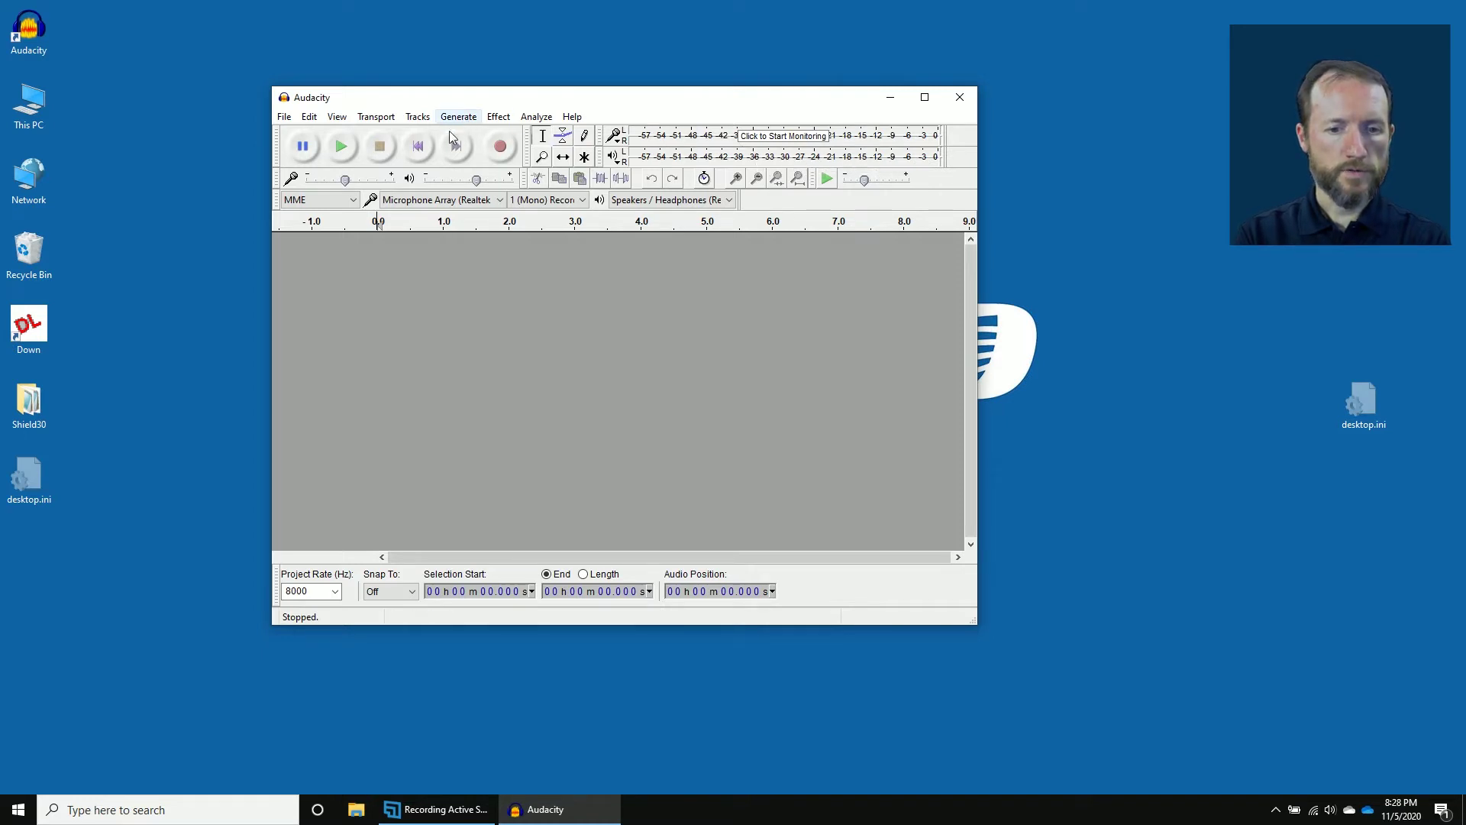
Make a test recording, raise recording volume to 0.52, then delete the test track.
{"action": "left_click", "coordinate": [498, 149]}
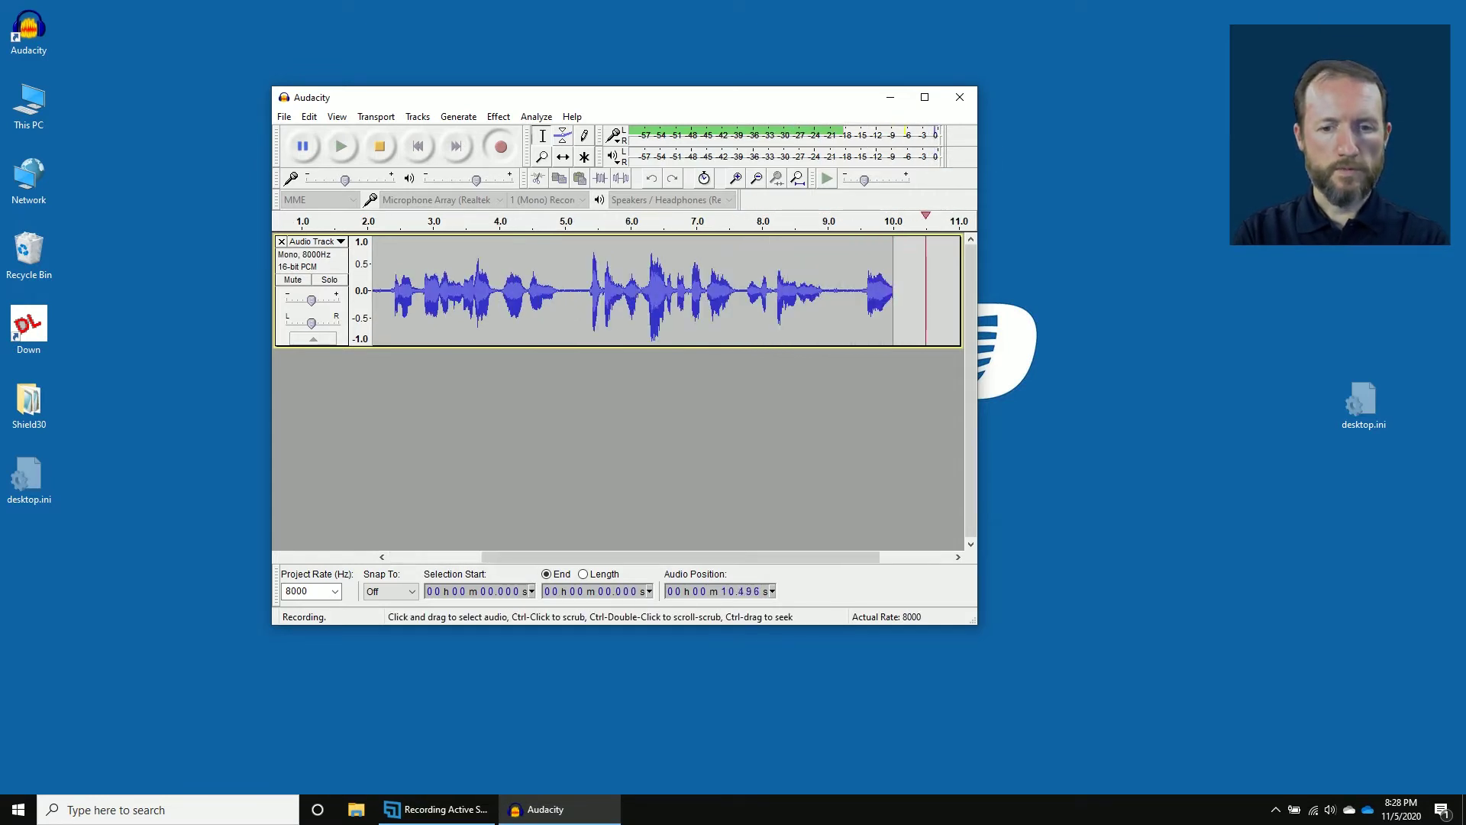
{"action": "left_click", "coordinate": [352, 181]}
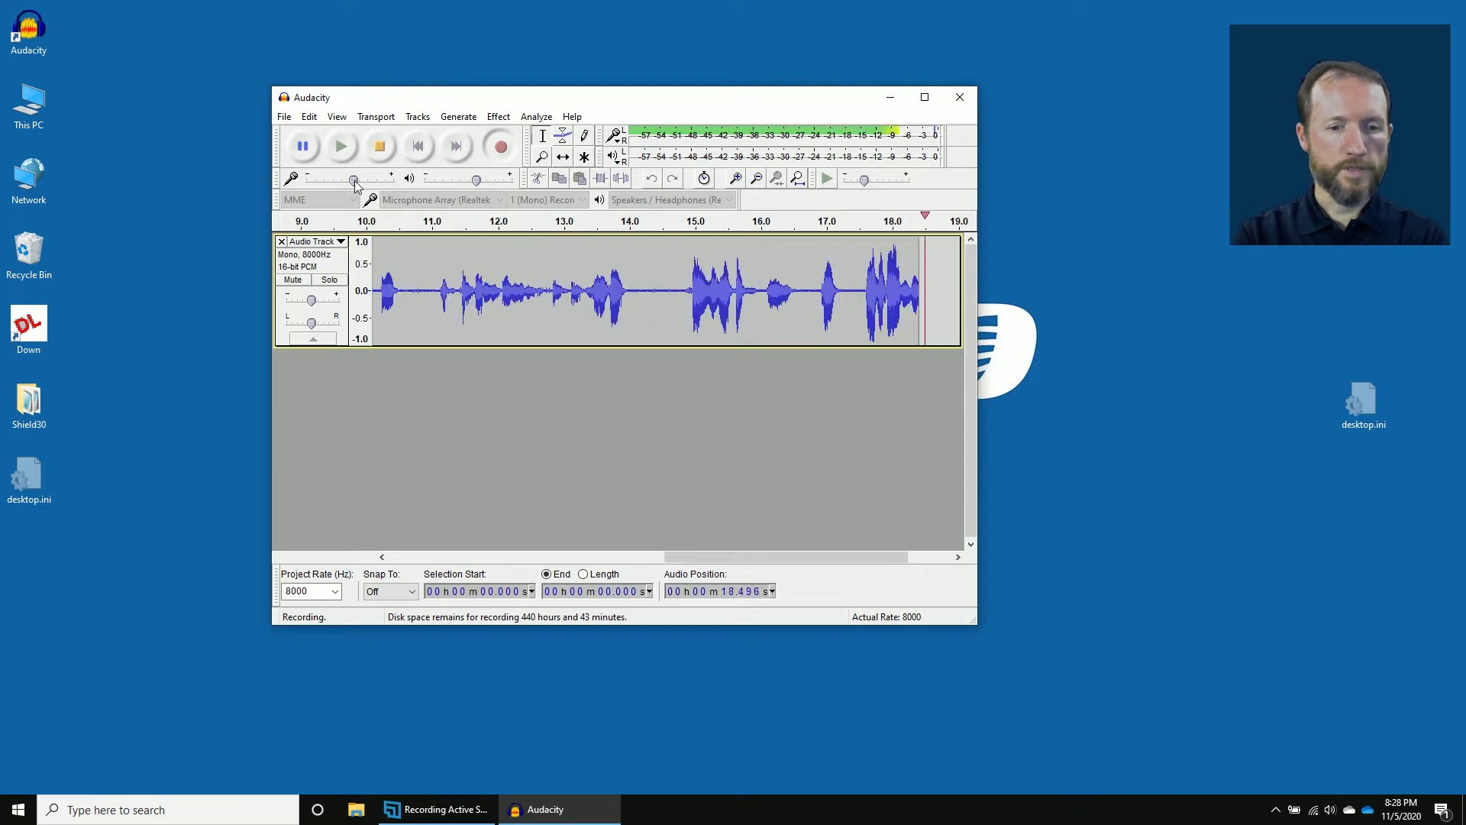
{"action": "left_click", "coordinate": [379, 147]}
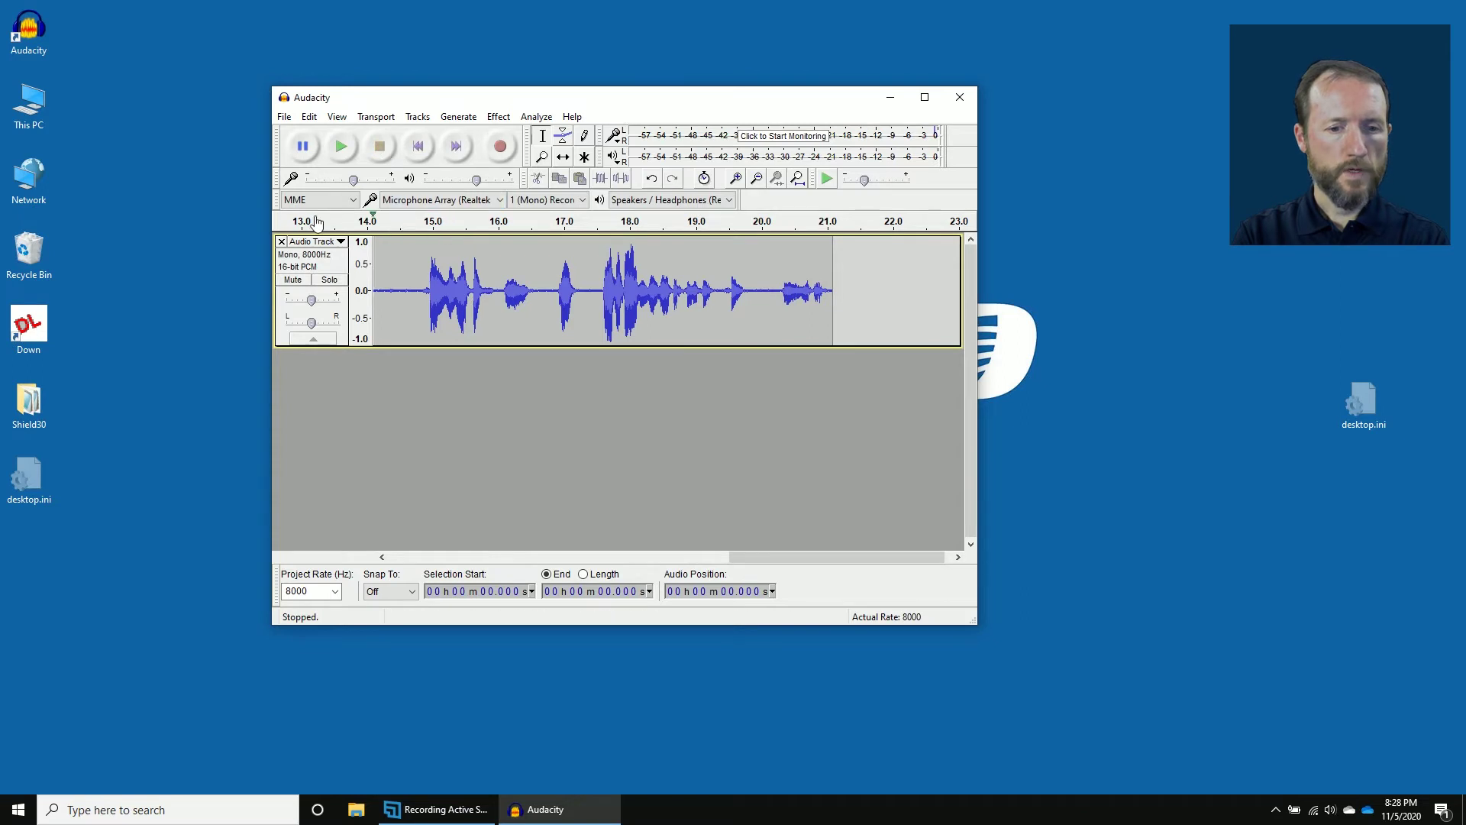
{"action": "left_click", "coordinate": [281, 241]}
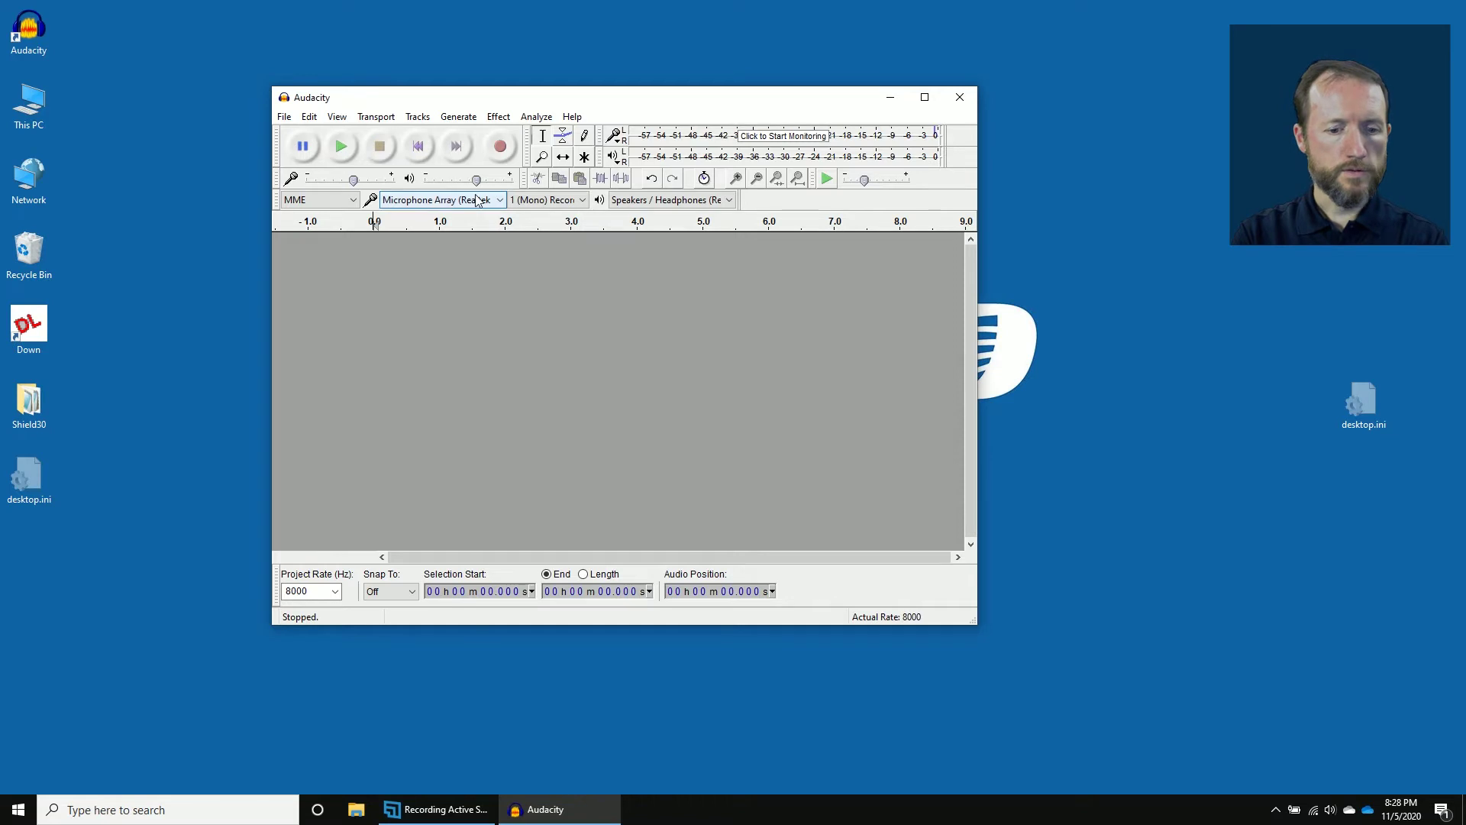
Record about 20 seconds of the emergency default message.
{"action": "left_click", "coordinate": [501, 147]}
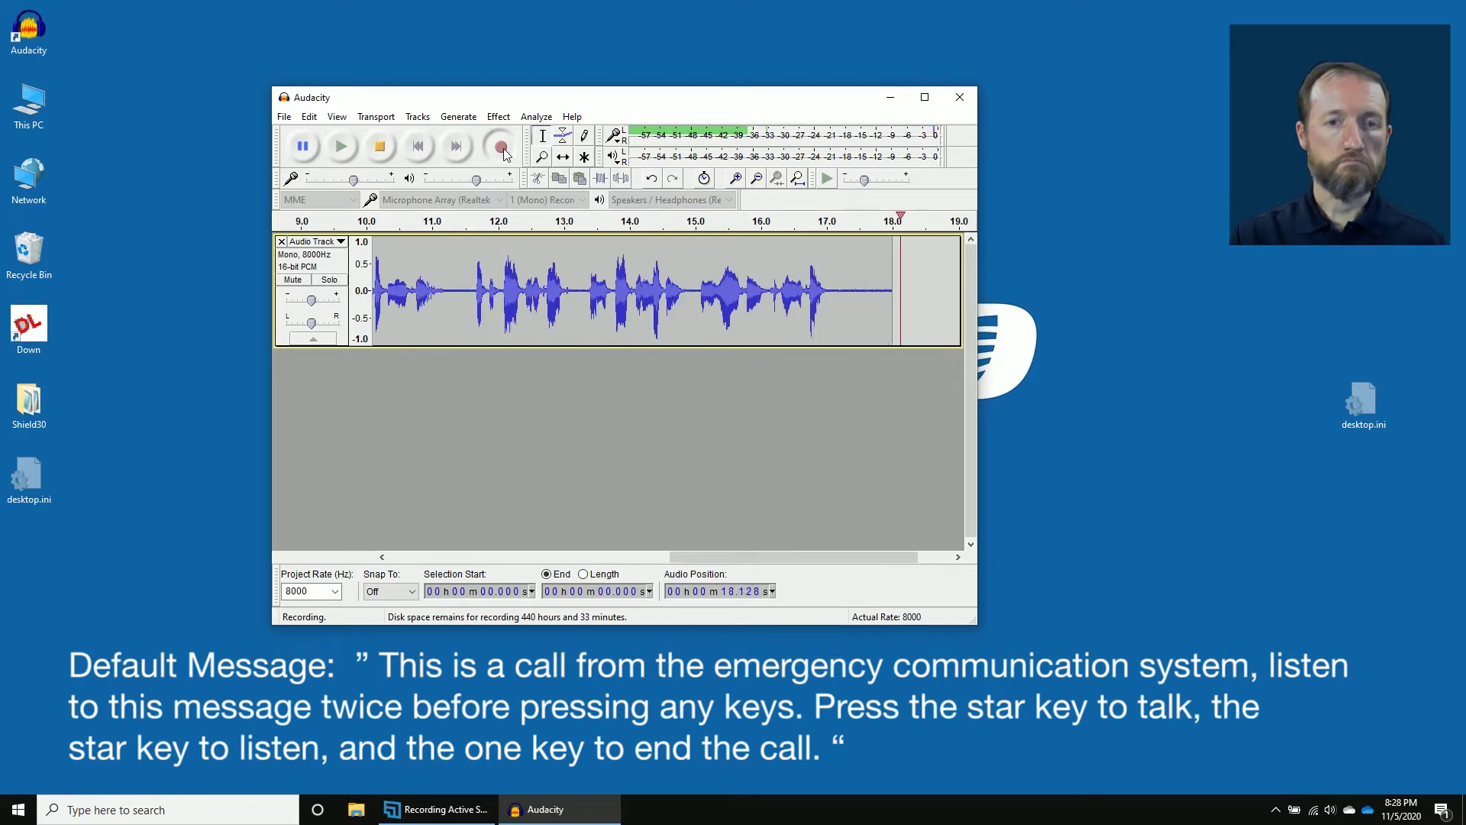
{"action": "left_click", "coordinate": [379, 146]}
Play back the recording from 11.4 and 15.9 seconds to locate the unwanted ending.
{"action": "left_click_drag", "start_coordinate": [706, 290], "coordinate": [229, 290]}
{"action": "left_click", "coordinate": [535, 290]}
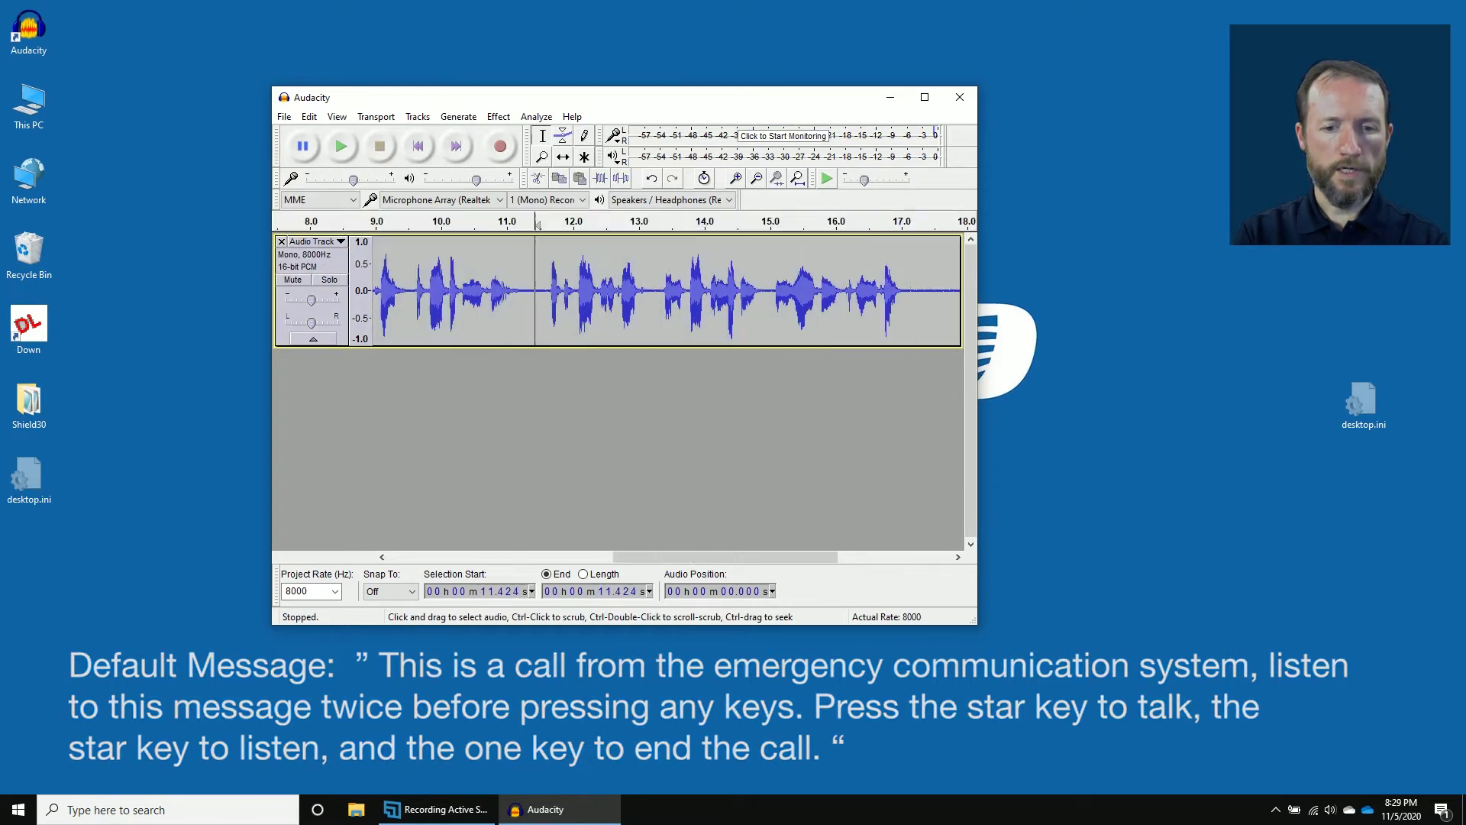
{"action": "key", "text": "space"}
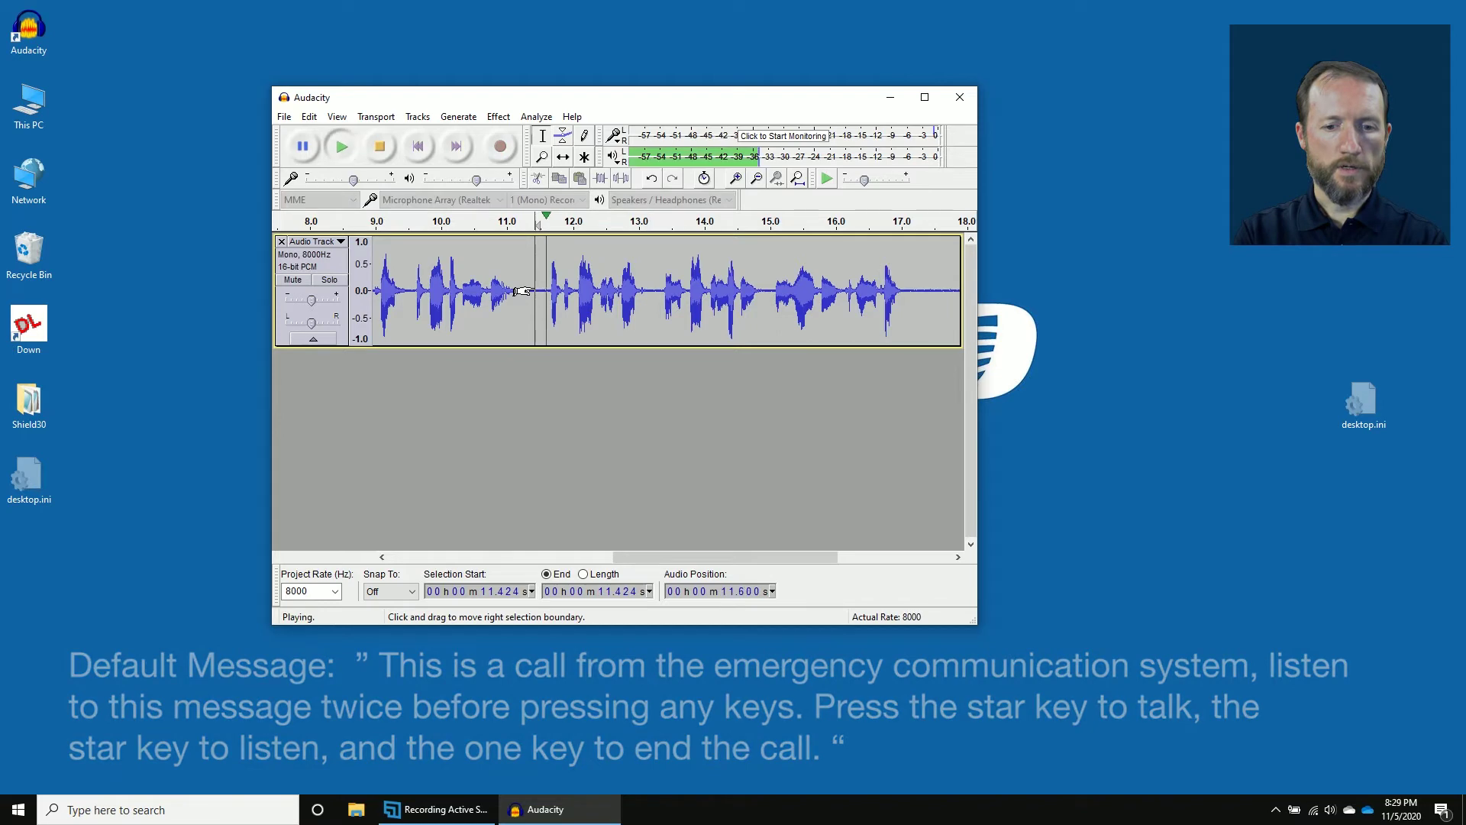
{"action": "key", "text": "space"}
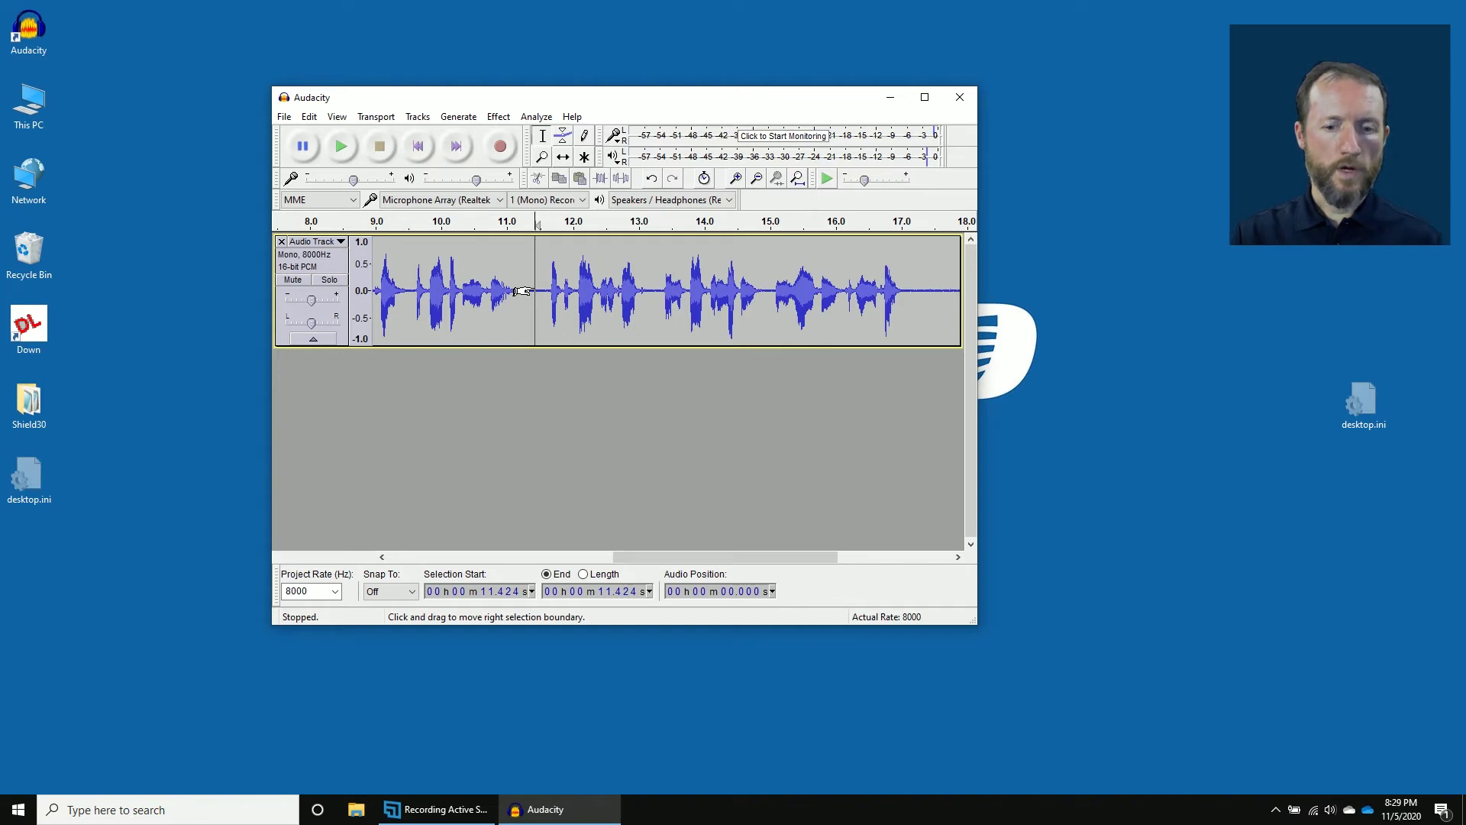
{"action": "left_click_drag", "start_coordinate": [785, 252], "coordinate": [617, 252]}
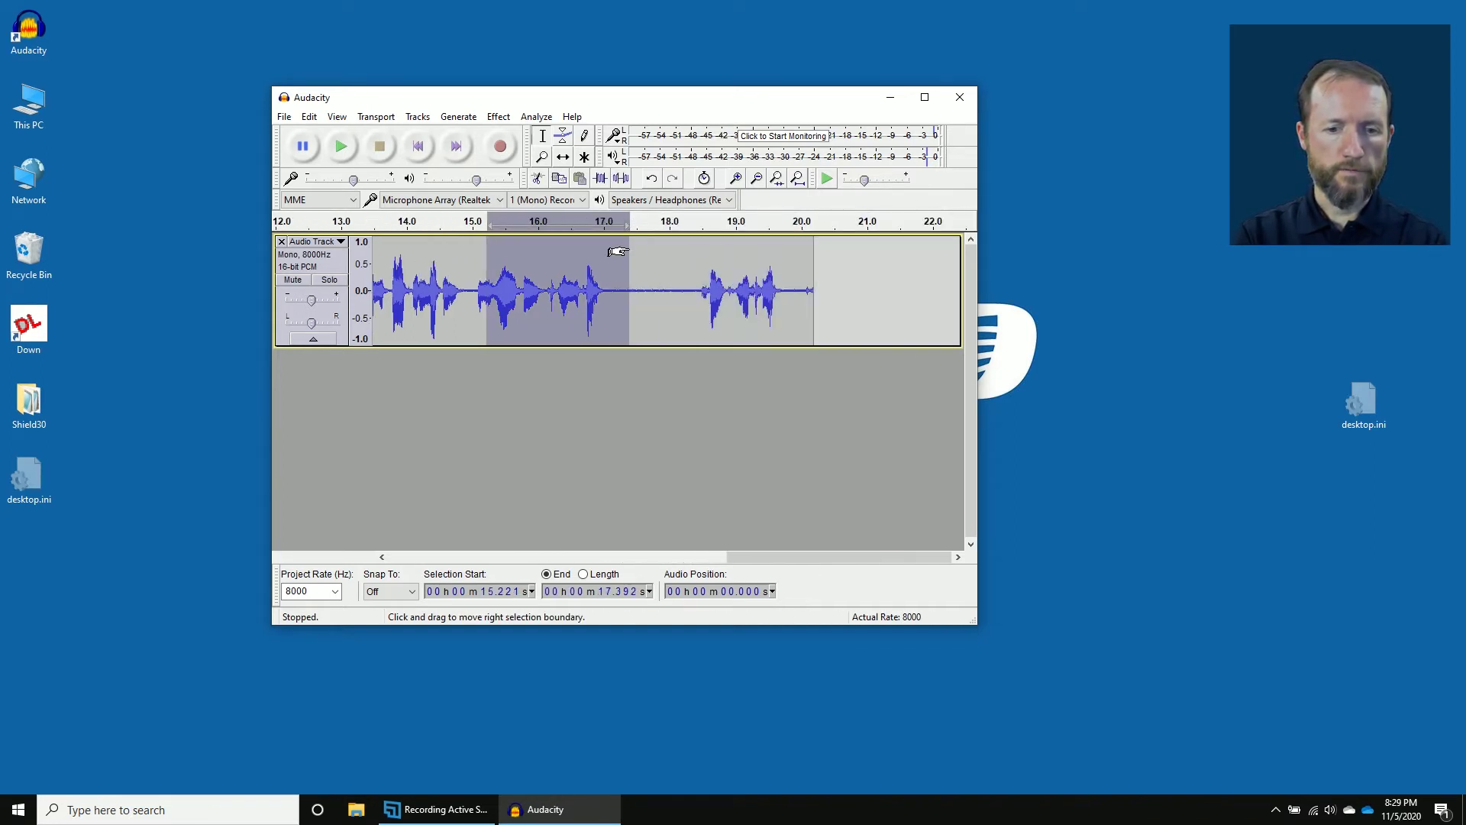
{"action": "left_click", "coordinate": [529, 272]}
{"action": "key", "text": "space"}
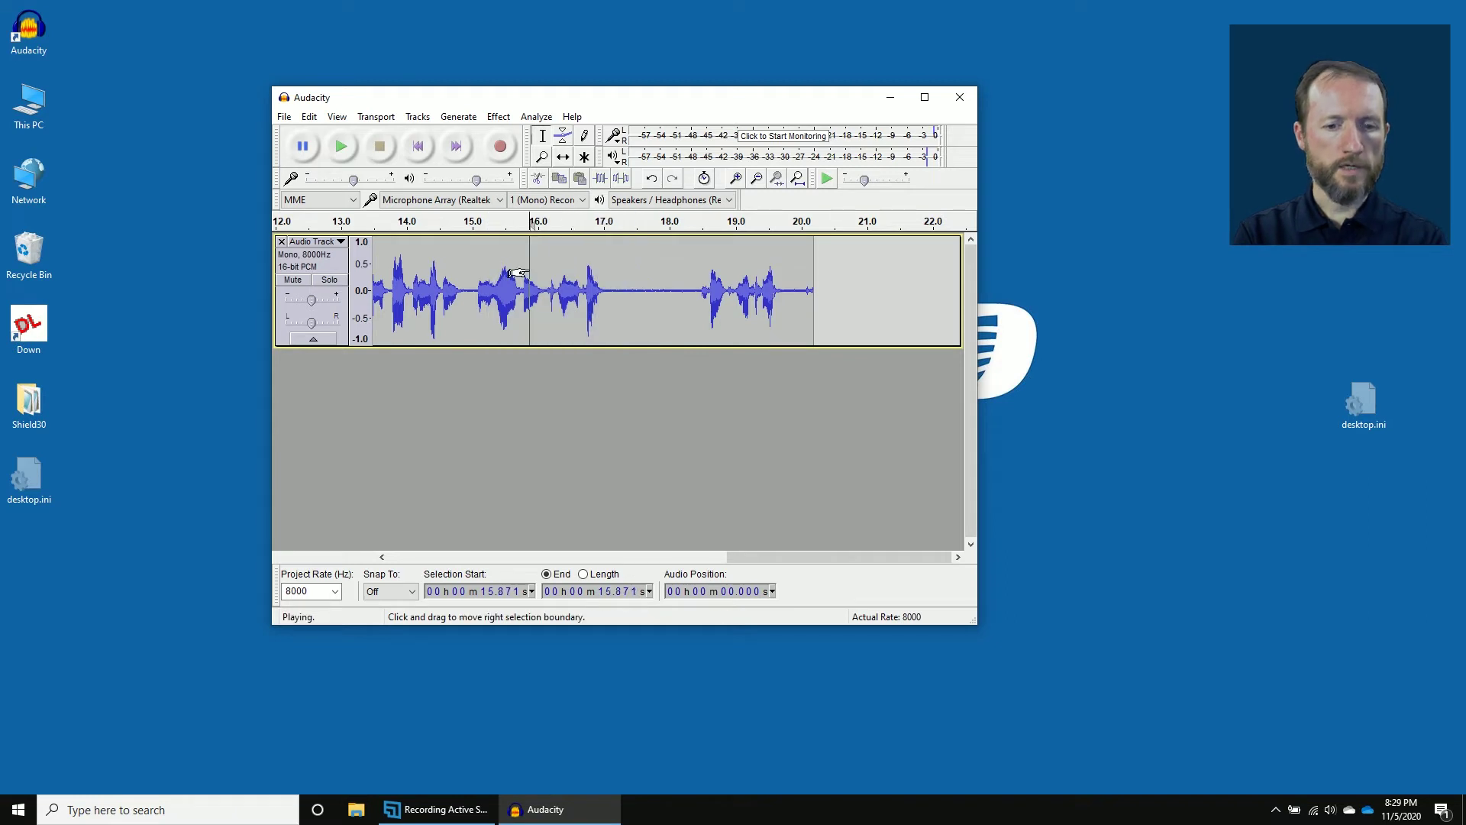
{"action": "key", "text": "space"}
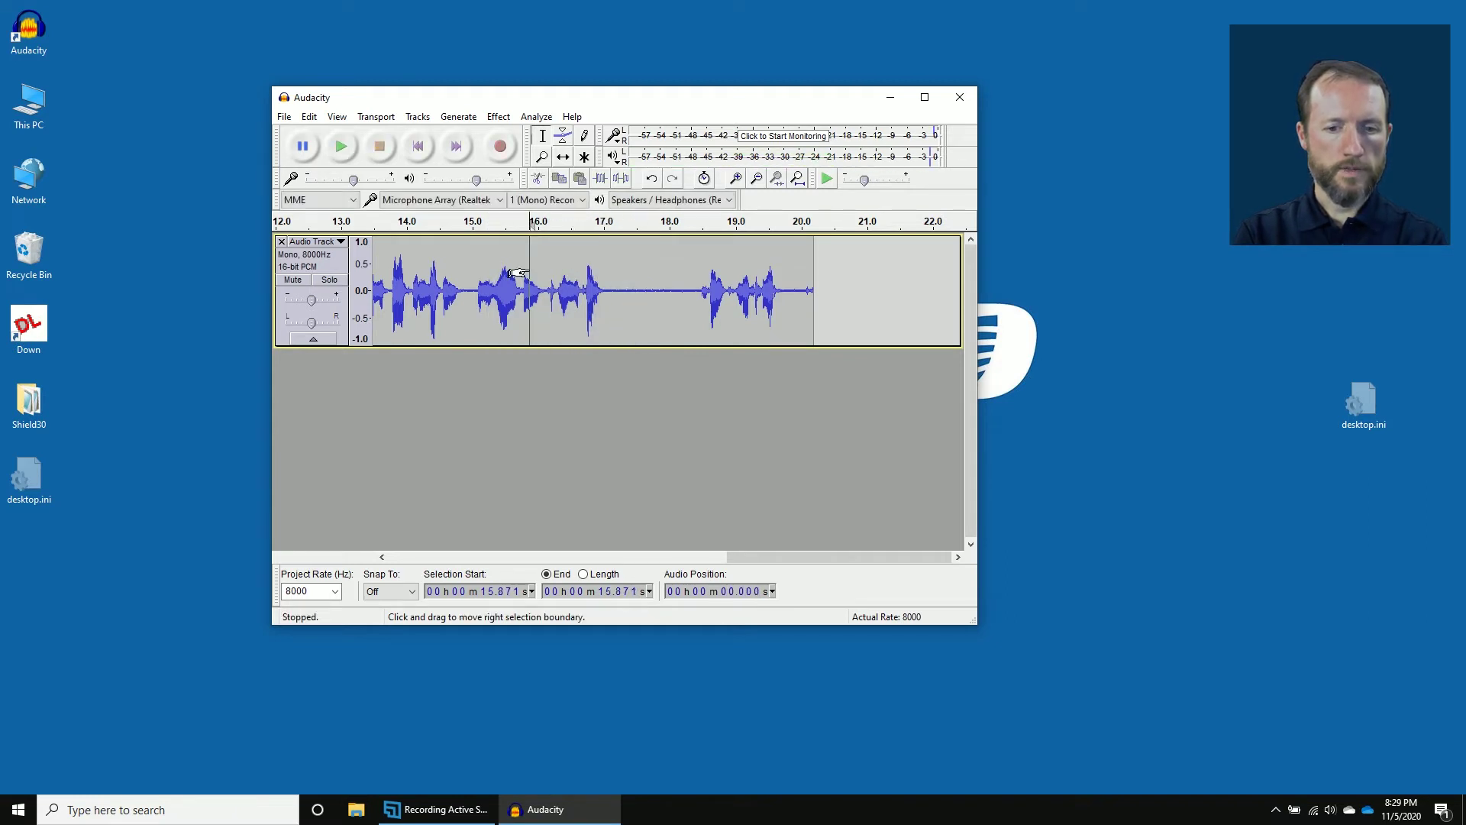
Delete the audio from 17.1 to 20.6 seconds.
{"action": "left_click_drag", "start_coordinate": [611, 297], "coordinate": [840, 302]}
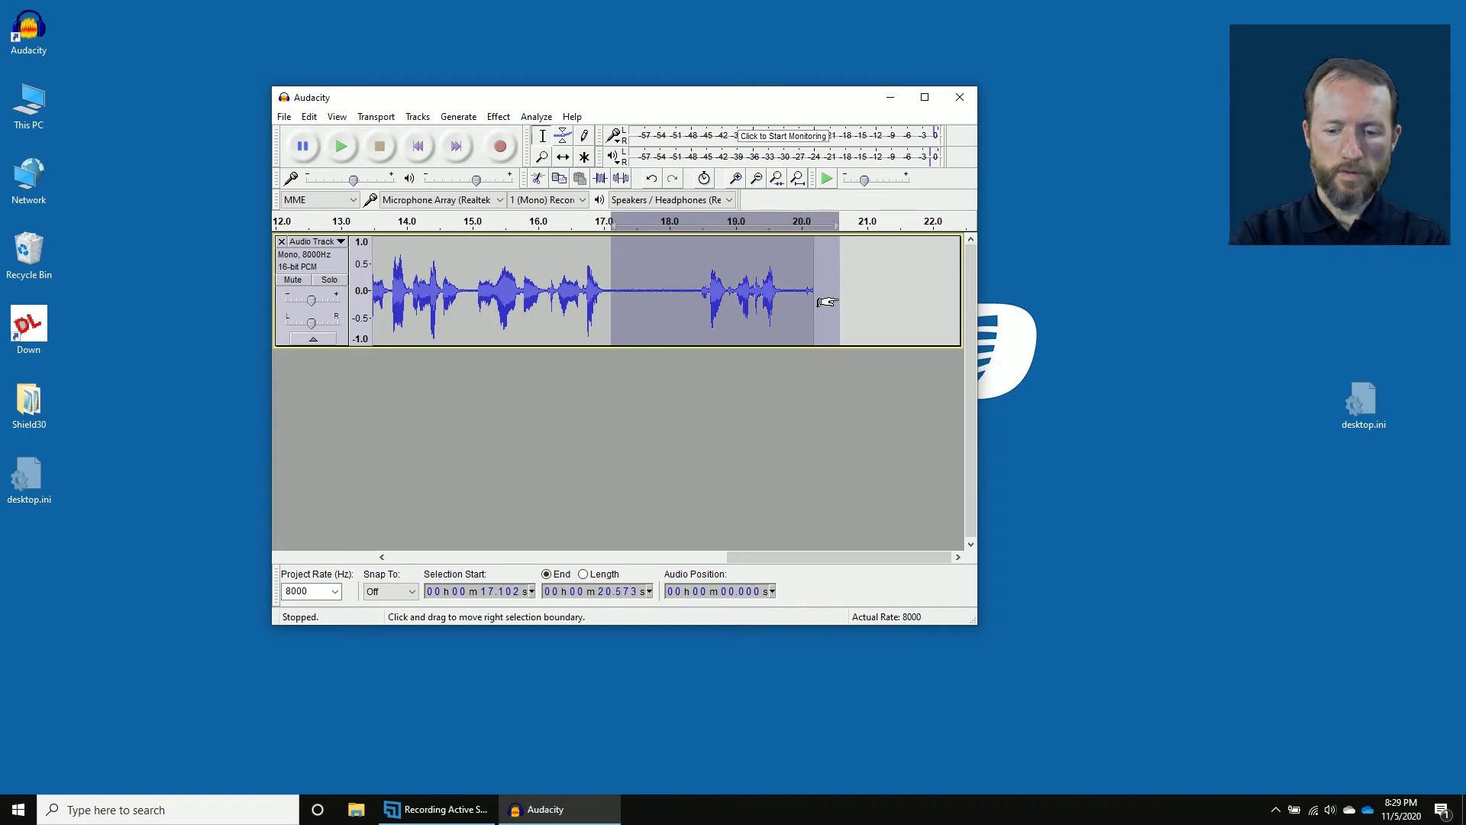
{"action": "key", "text": "Delete"}
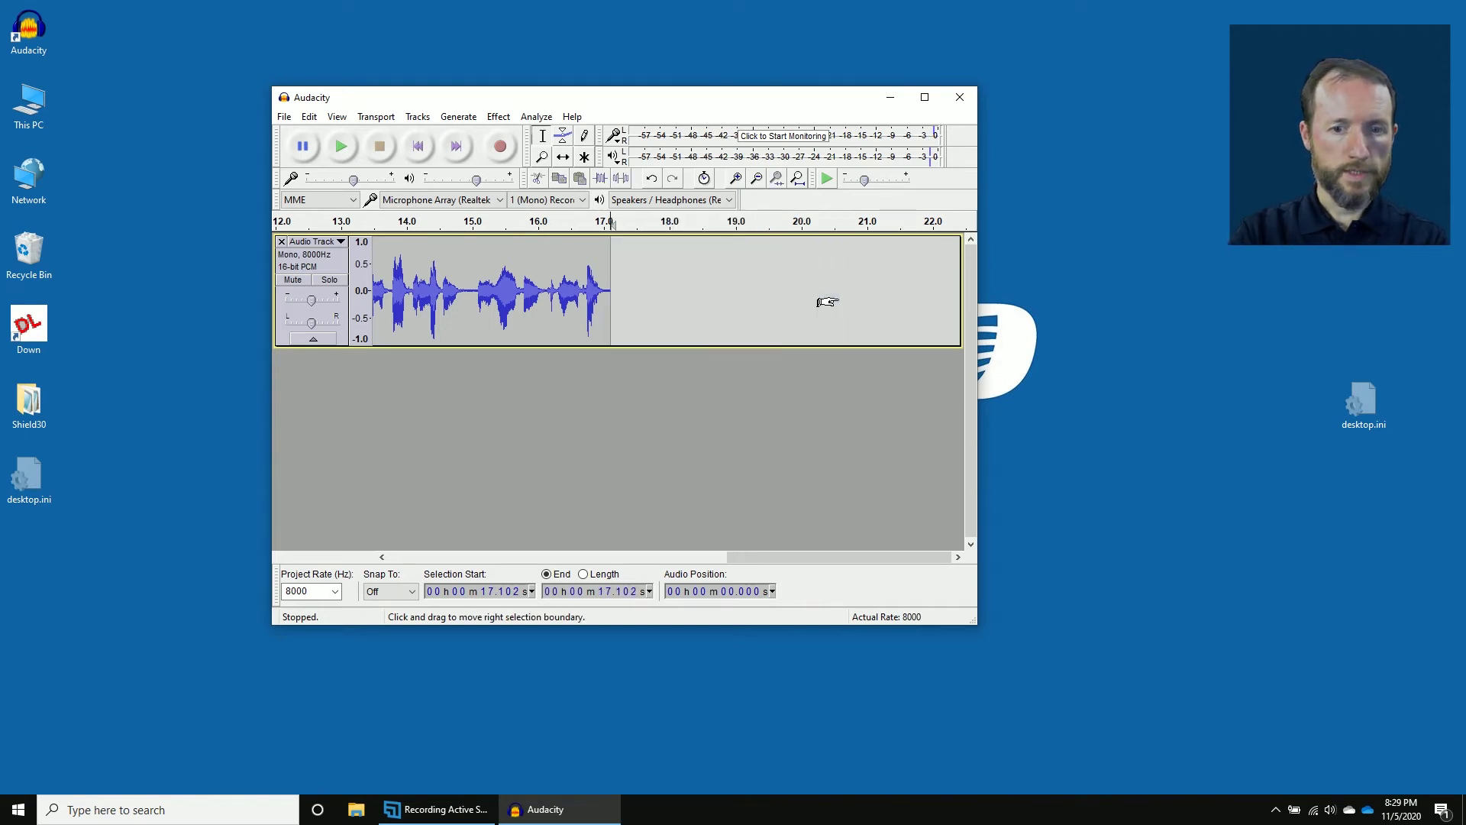
{"action": "left_click_drag", "start_coordinate": [633, 297], "coordinate": [334, 305]}
Play the message from the start, then delete its opening 0 to 2.81 seconds.
{"action": "left_click", "coordinate": [489, 294]}
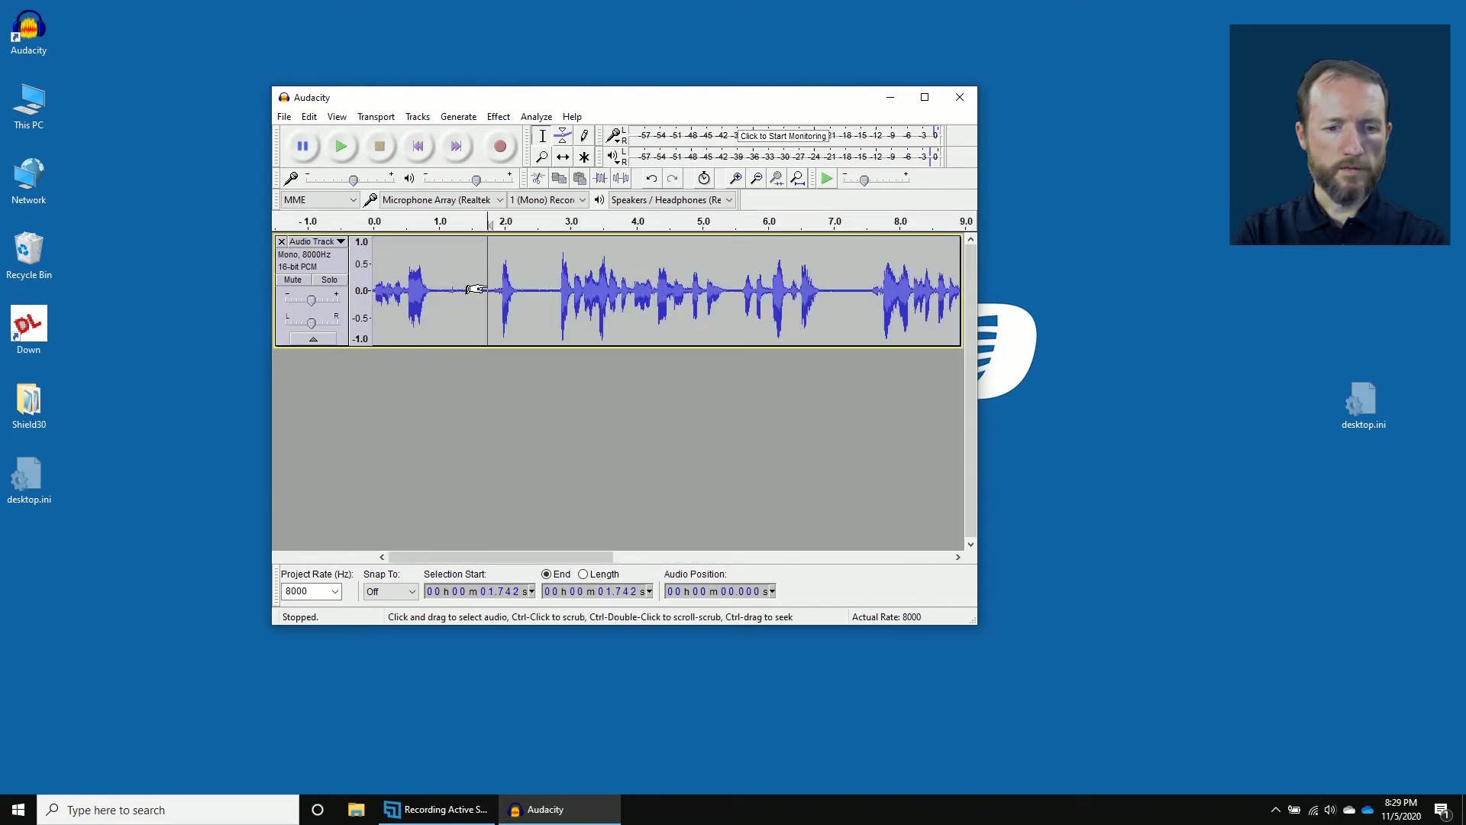
{"action": "left_click", "coordinate": [373, 294]}
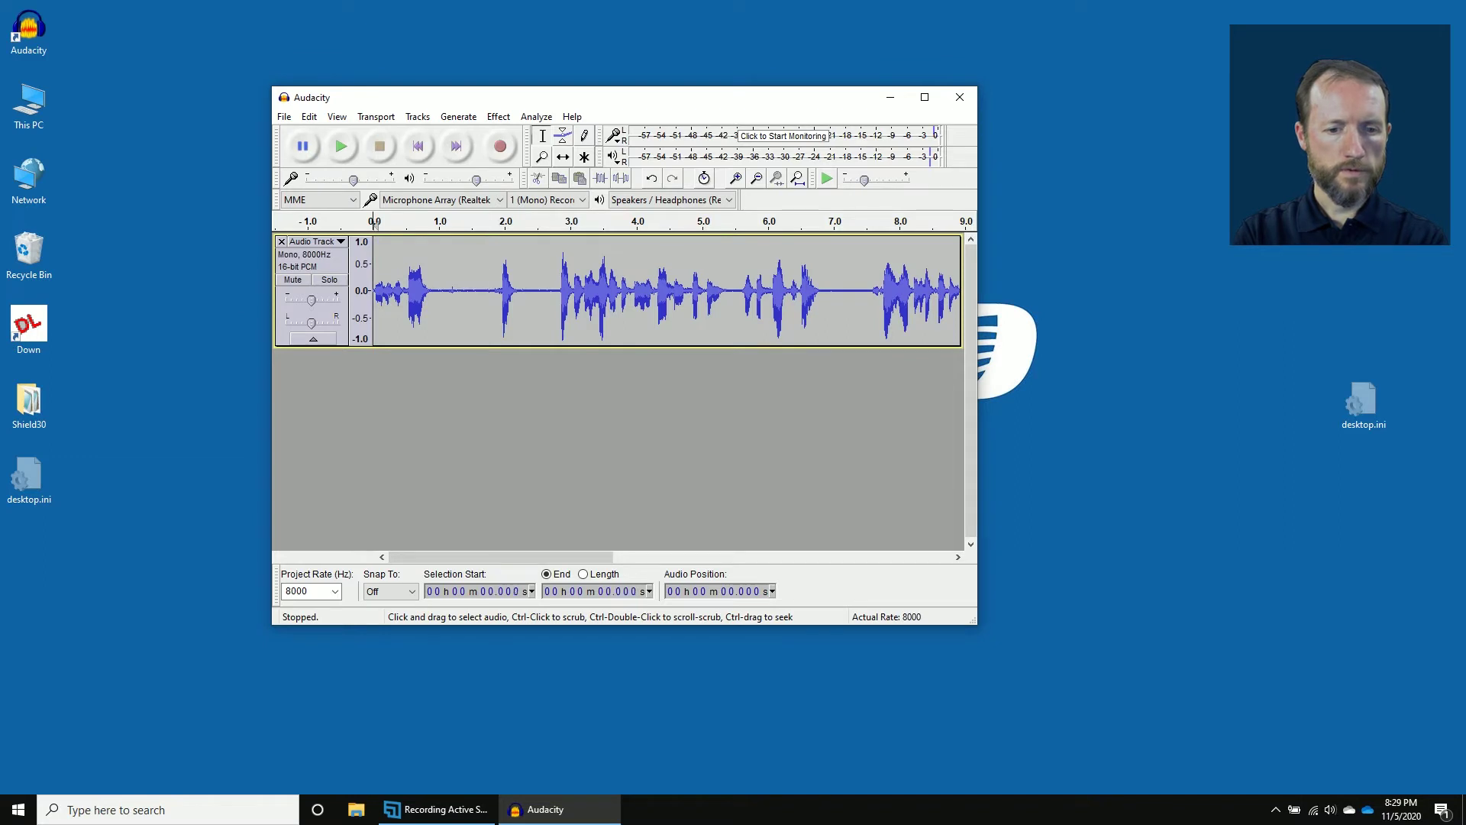
{"action": "key", "text": "space"}
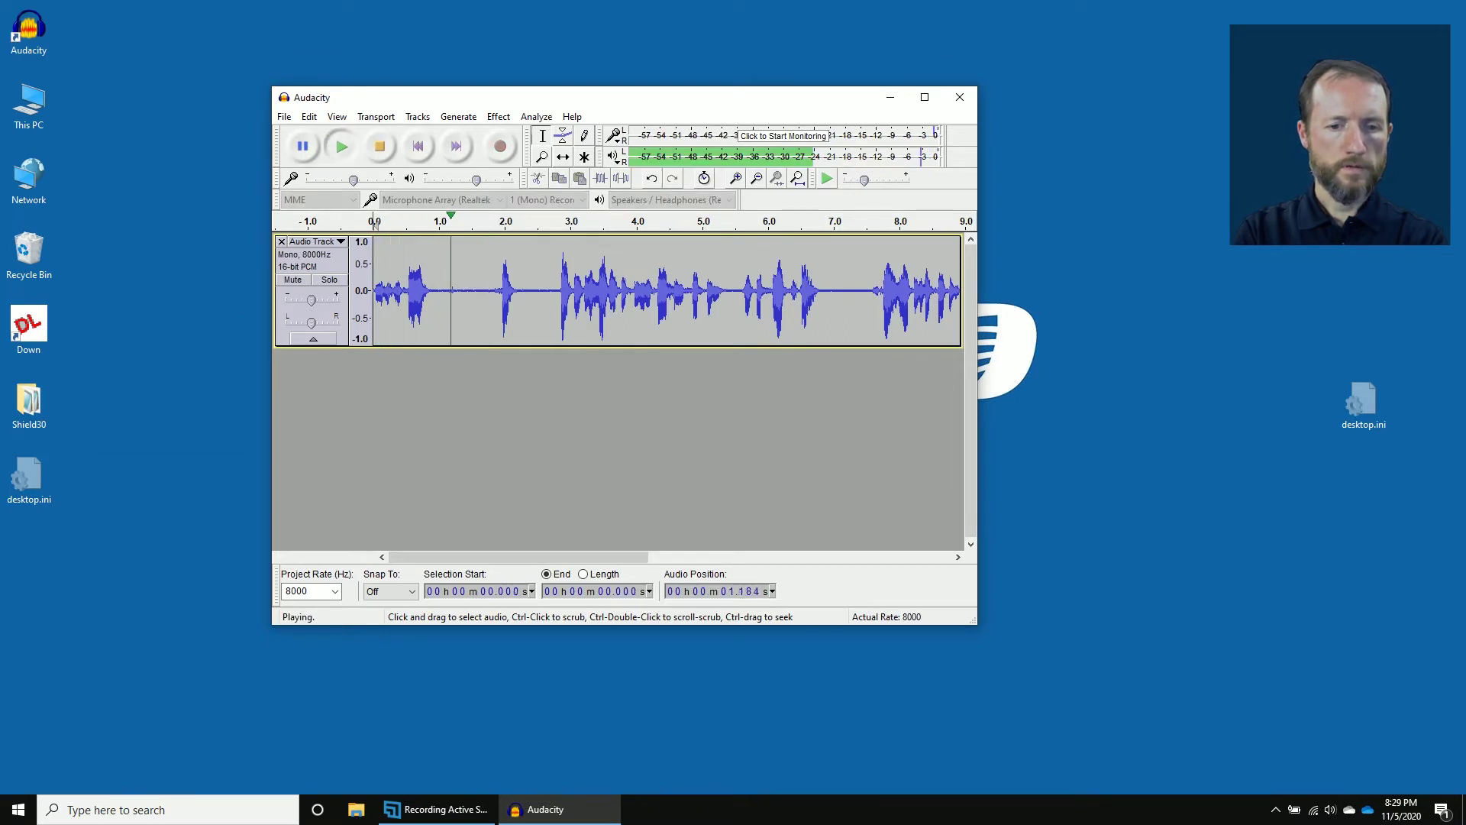
{"action": "key", "text": "space"}
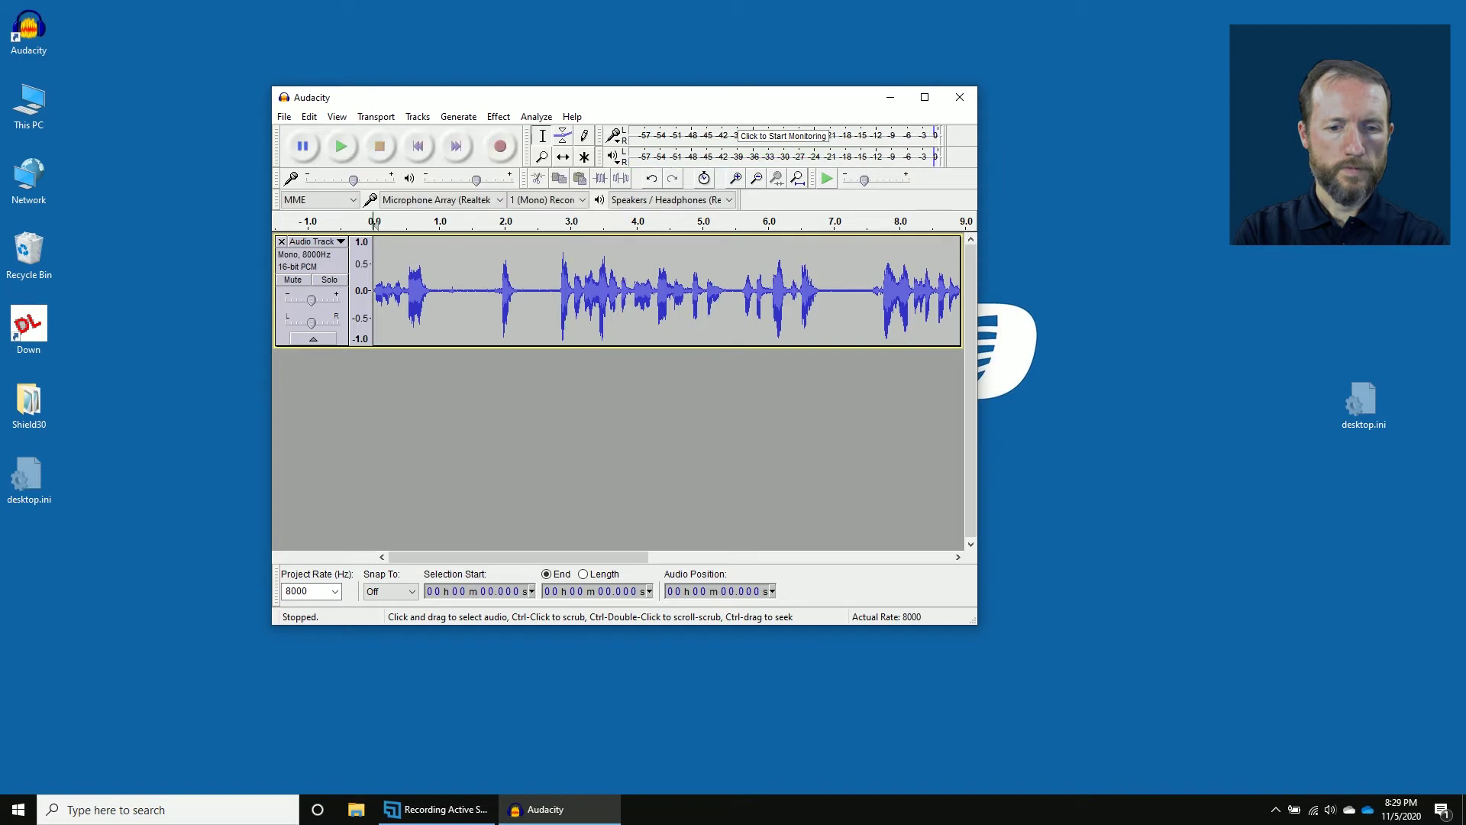
{"action": "left_click", "coordinate": [554, 290]}
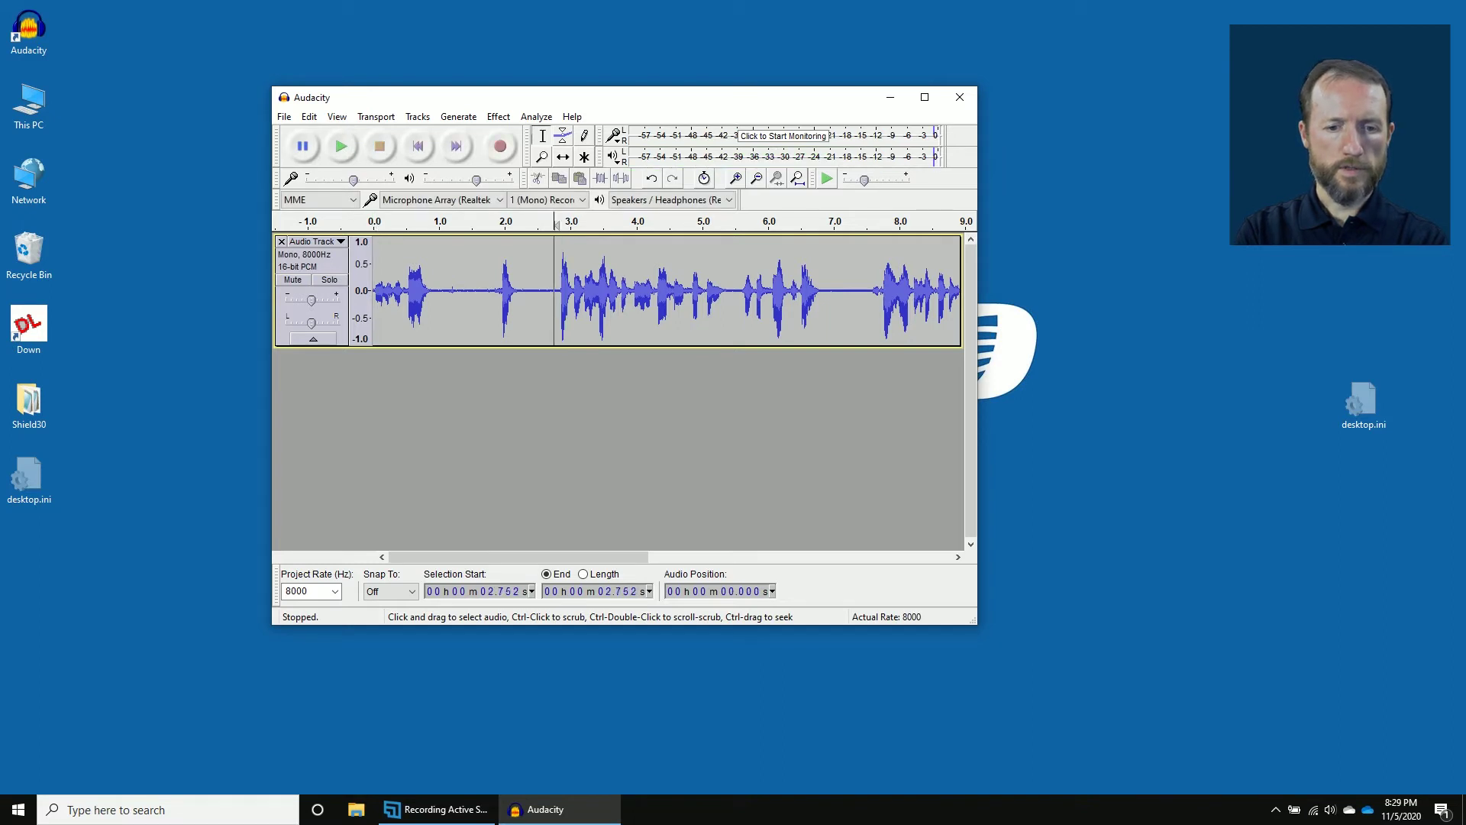
{"action": "left_click_drag", "start_coordinate": [559, 291], "coordinate": [363, 290]}
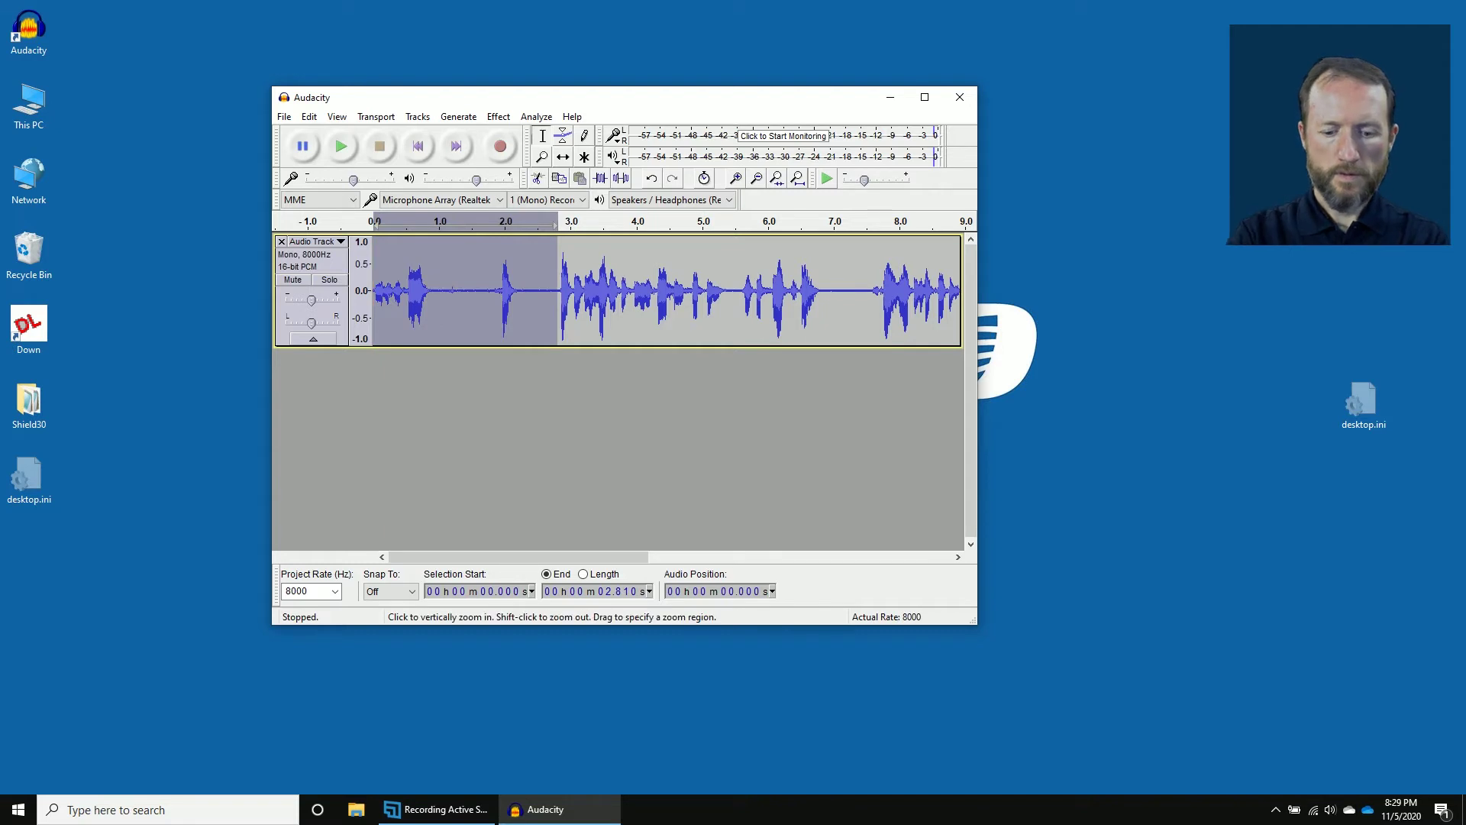
{"action": "key", "text": "Delete"}
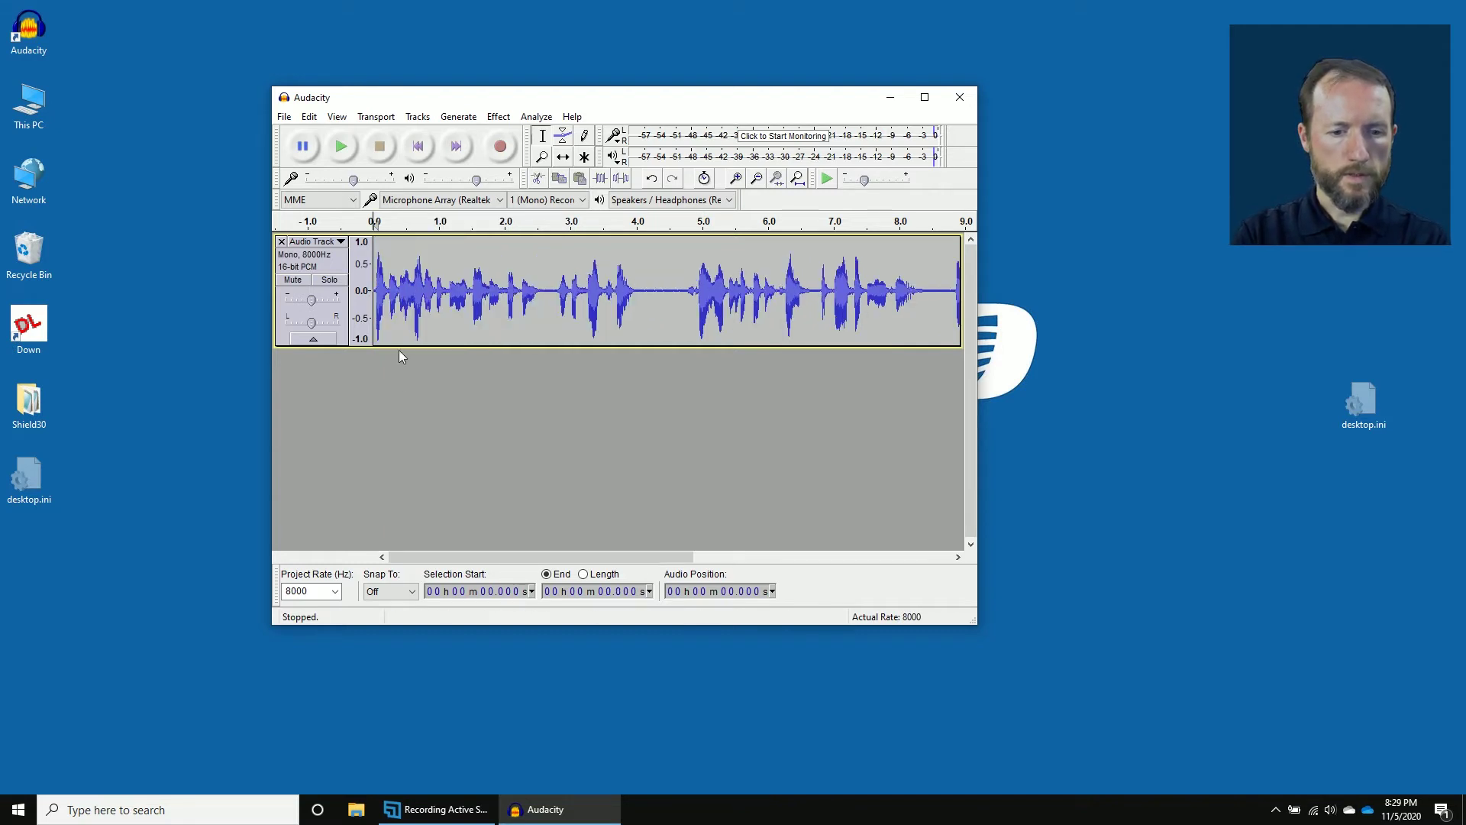
Make the track taller and play back the shortened 14.3-second message.
{"action": "left_click_drag", "start_coordinate": [397, 346], "coordinate": [397, 533]}
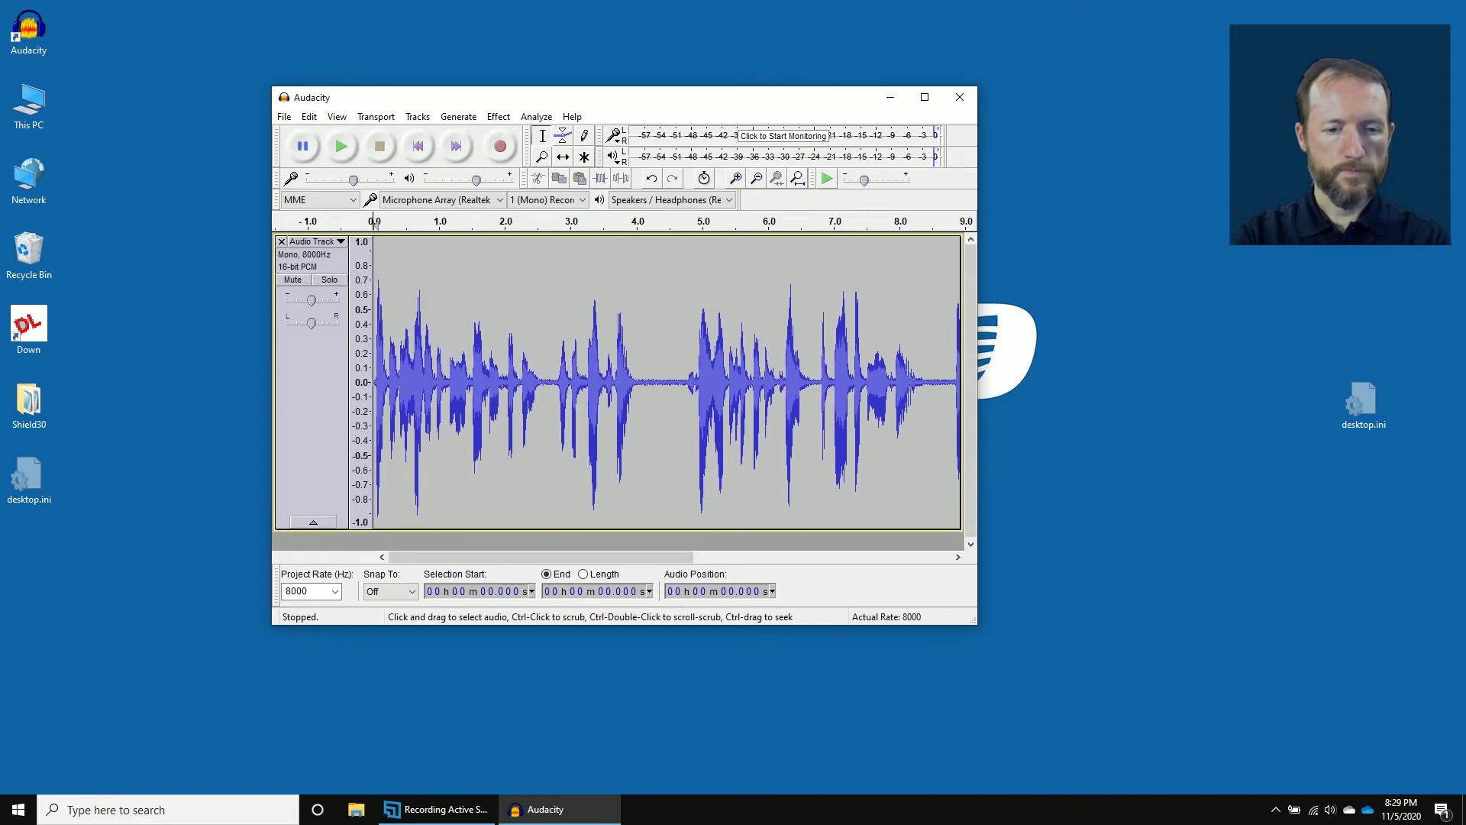
{"action": "key", "text": "space"}
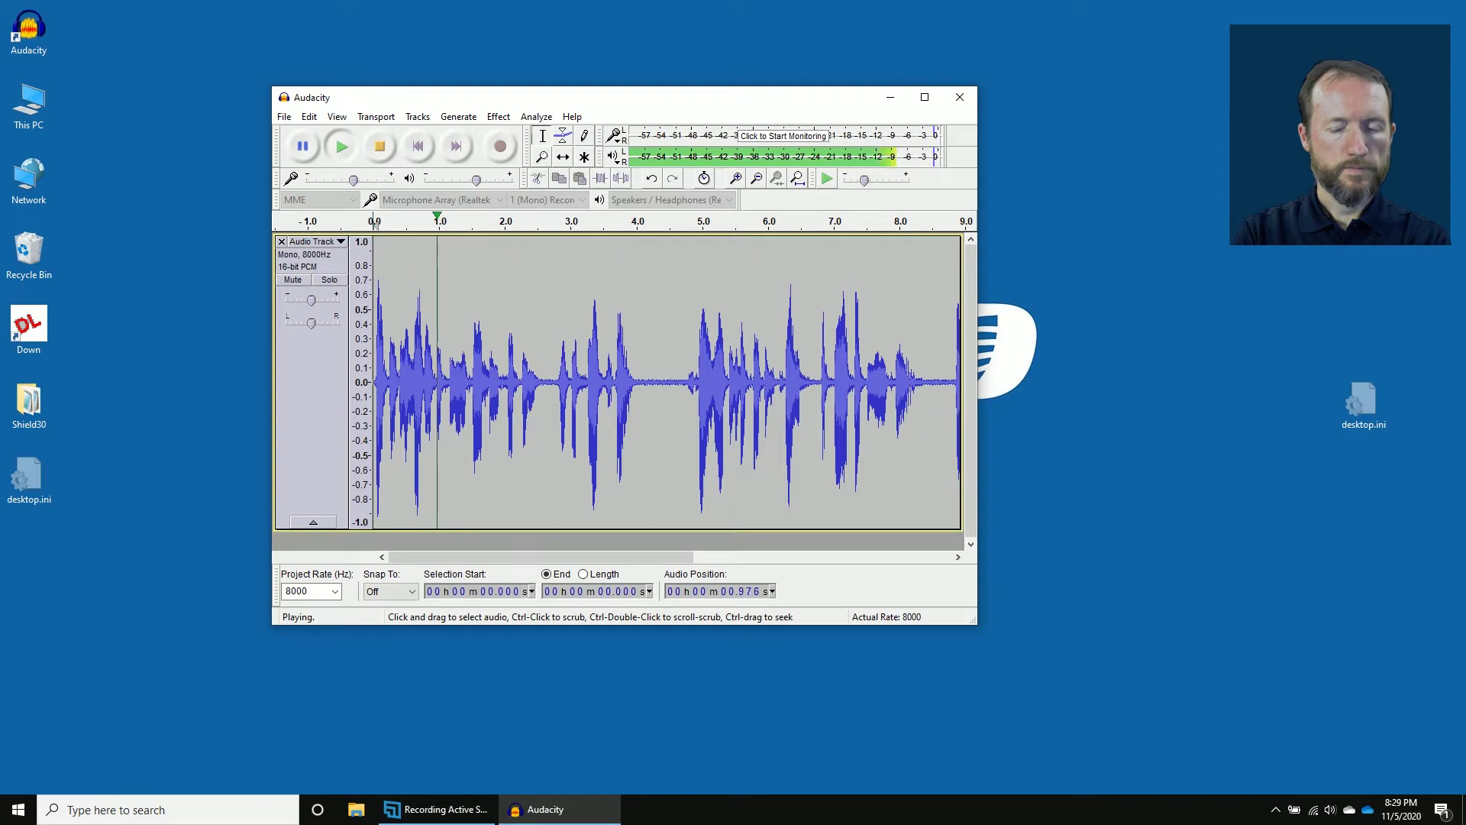
{"action": "key", "text": "space"}
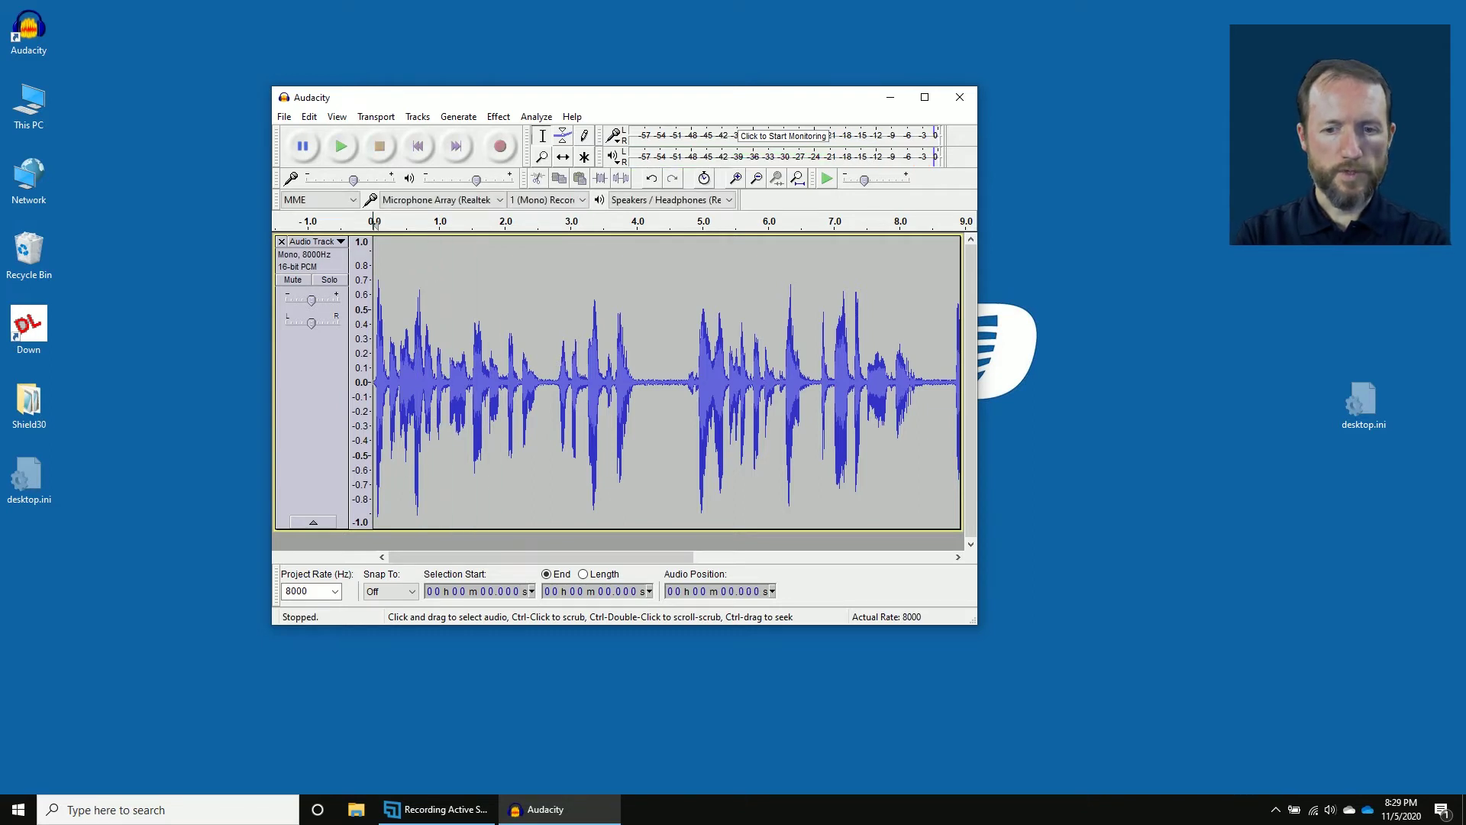
{"action": "left_click_drag", "start_coordinate": [488, 556], "coordinate": [574, 557]}
{"action": "left_click_drag", "start_coordinate": [512, 563], "coordinate": [421, 559]}
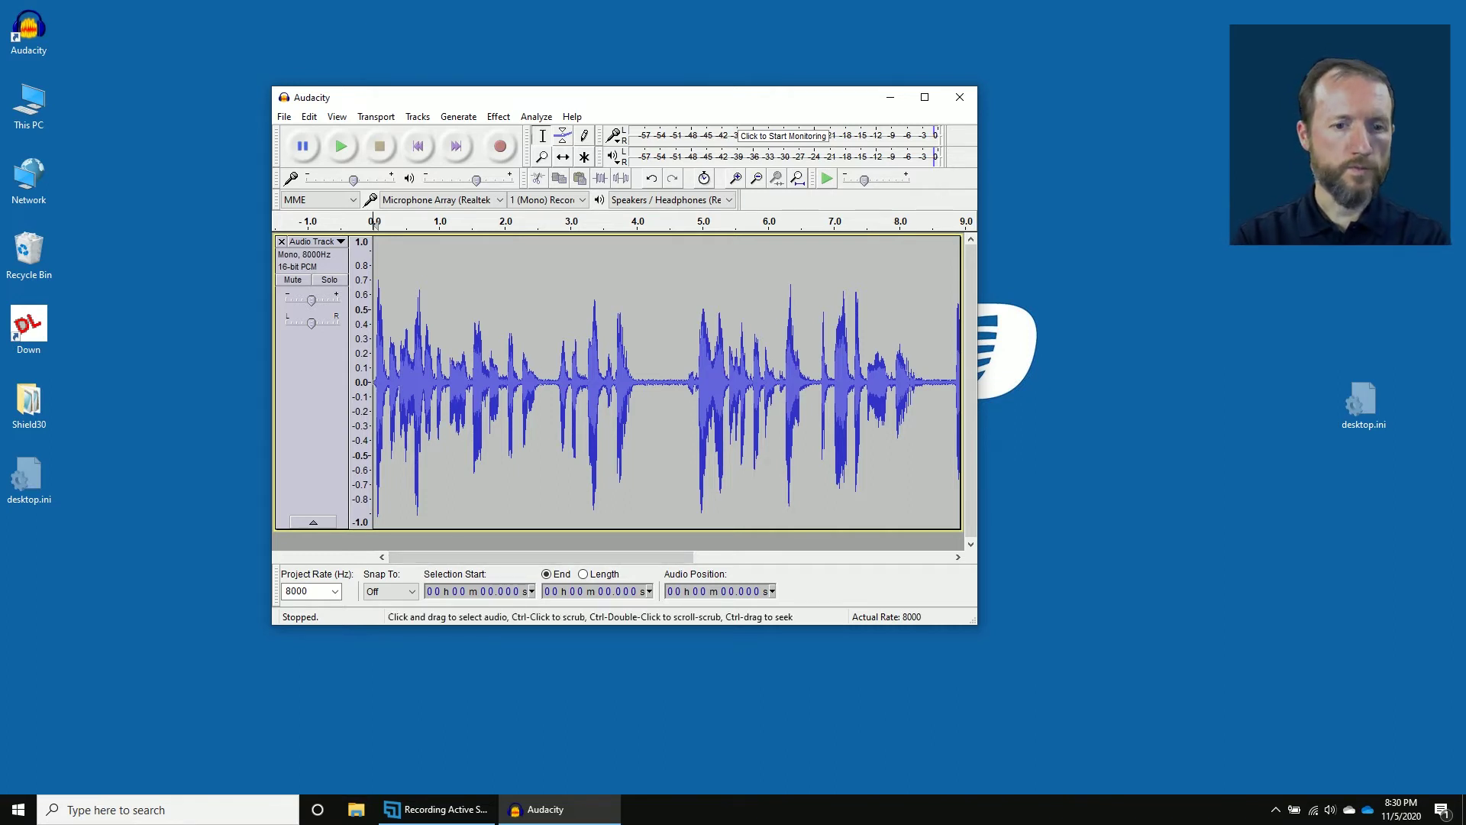
Start Export Audio and browse through This PC to Local Disk (C:).
{"action": "left_click", "coordinate": [283, 117]}
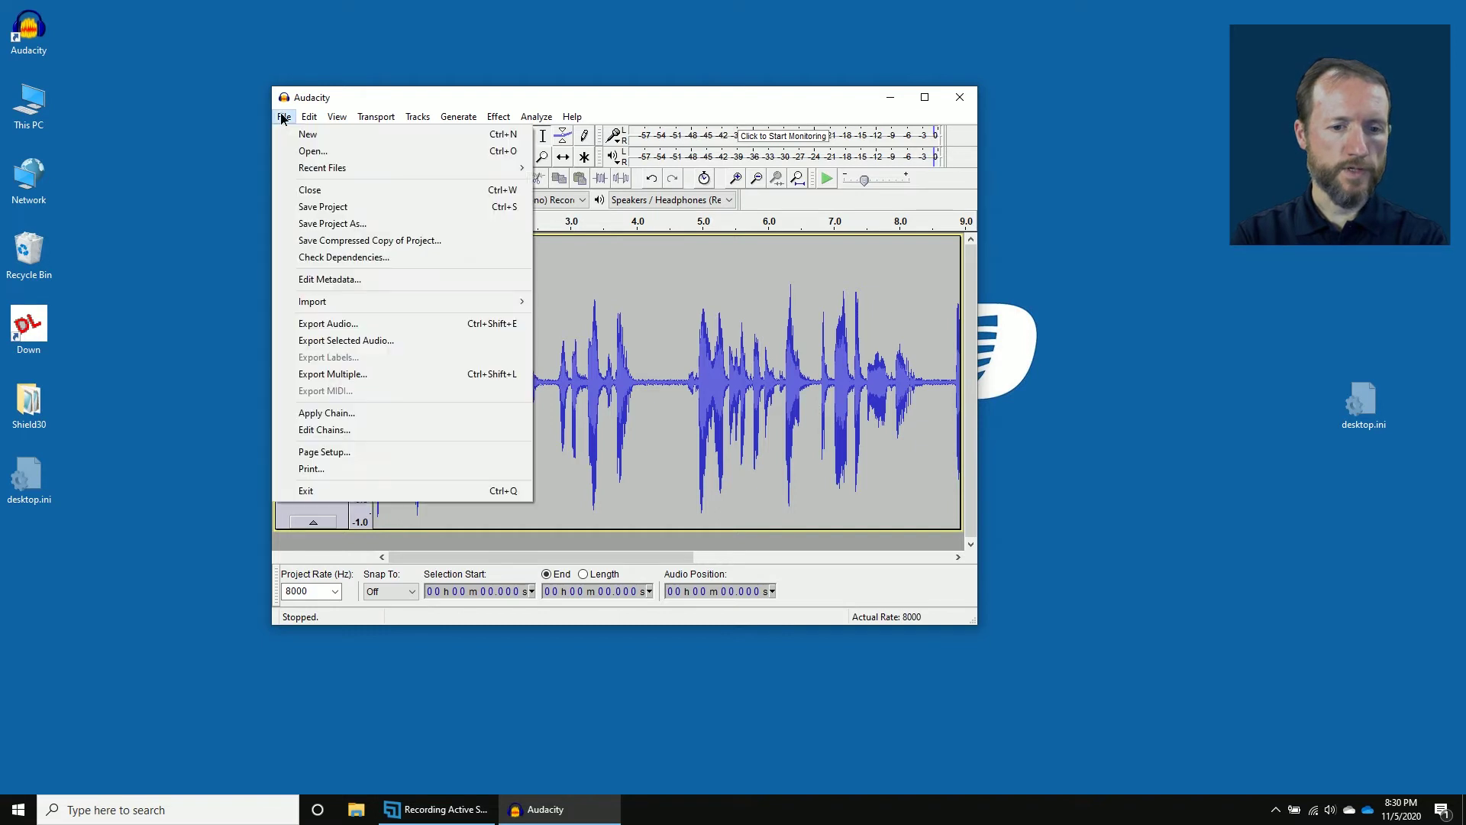
{"action": "left_click", "coordinate": [377, 325]}
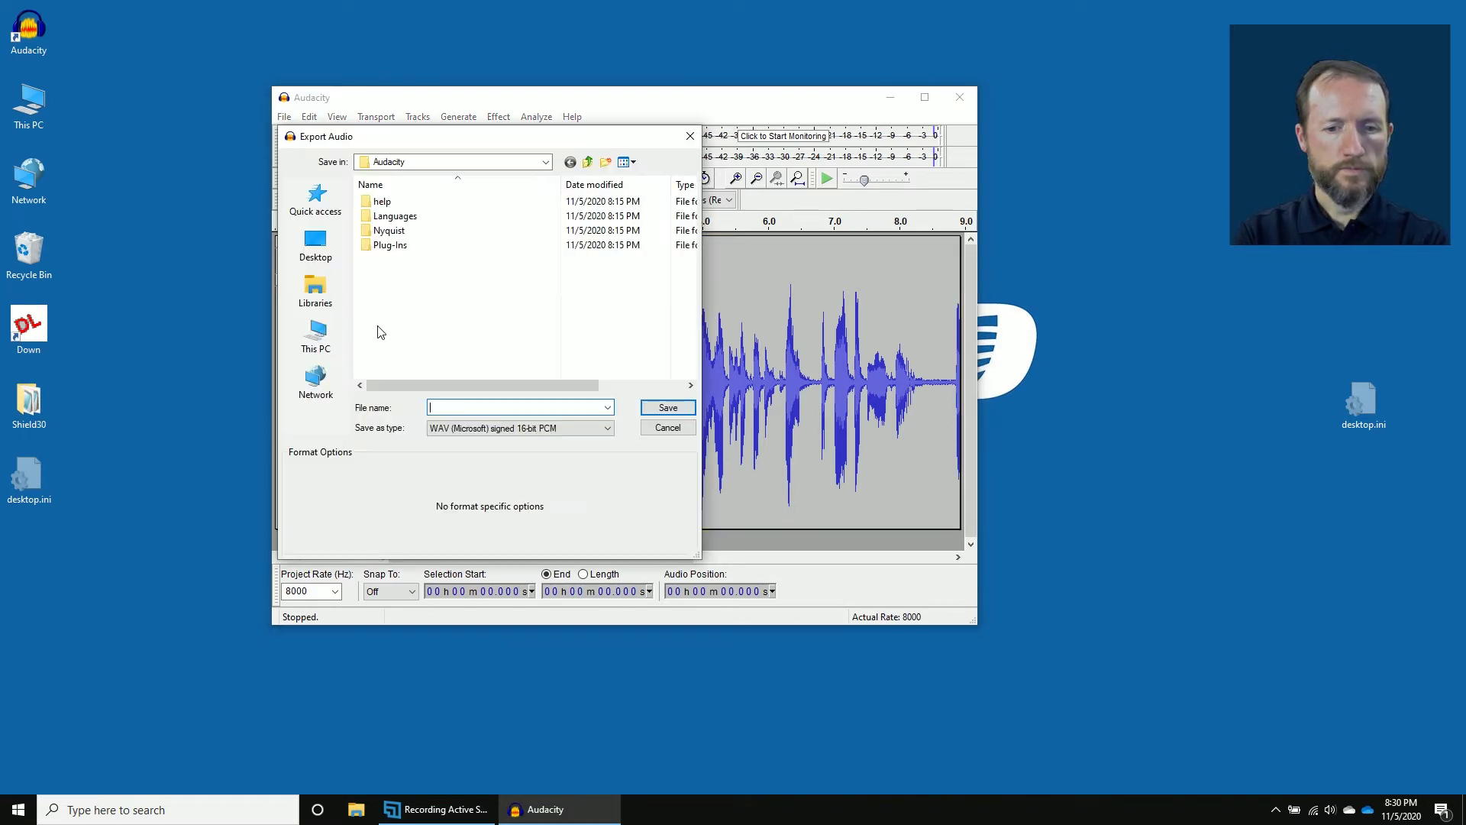
{"action": "left_click", "coordinate": [588, 163]}
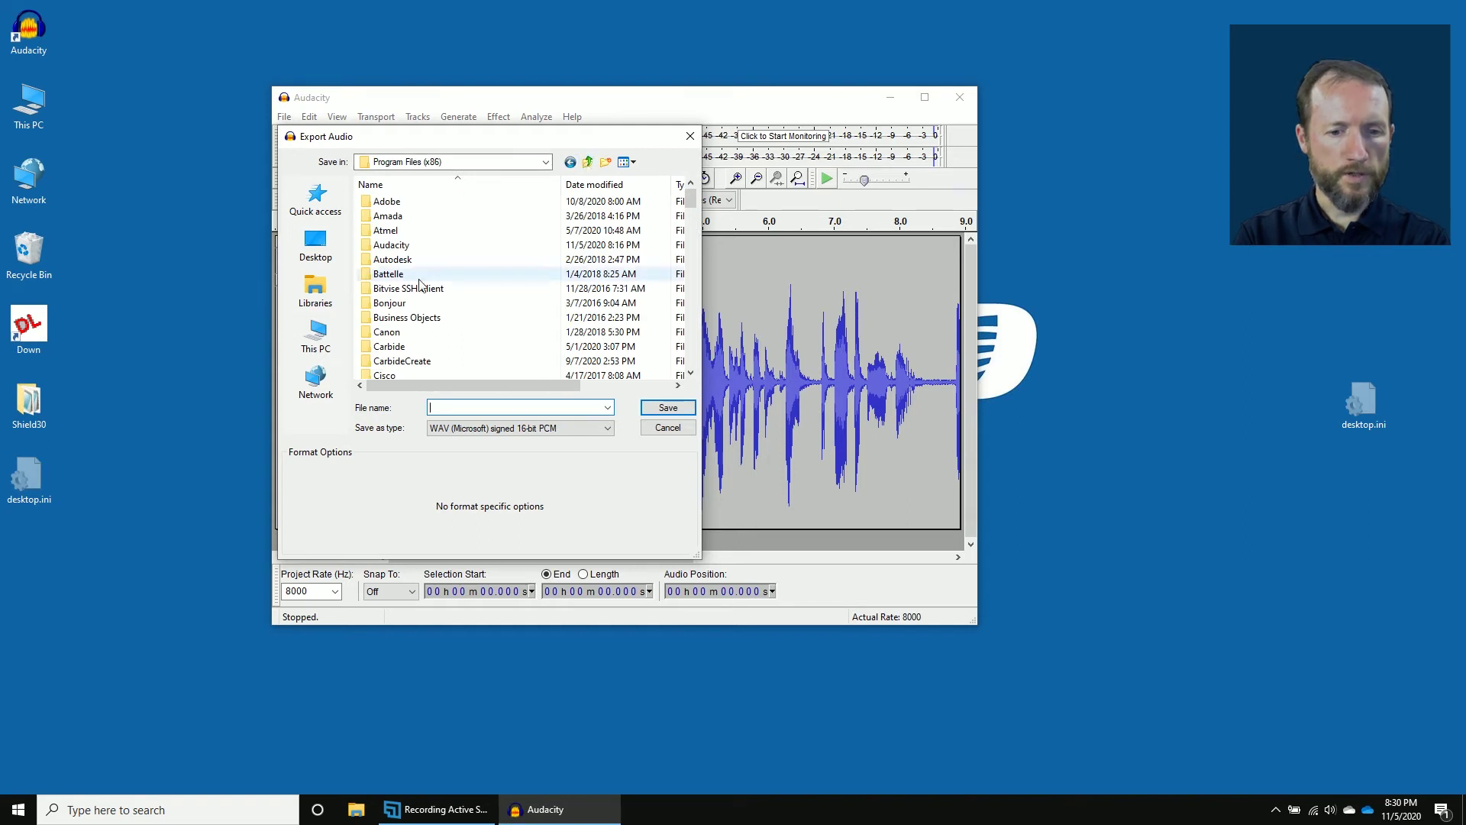
{"action": "left_click", "coordinate": [319, 347]}
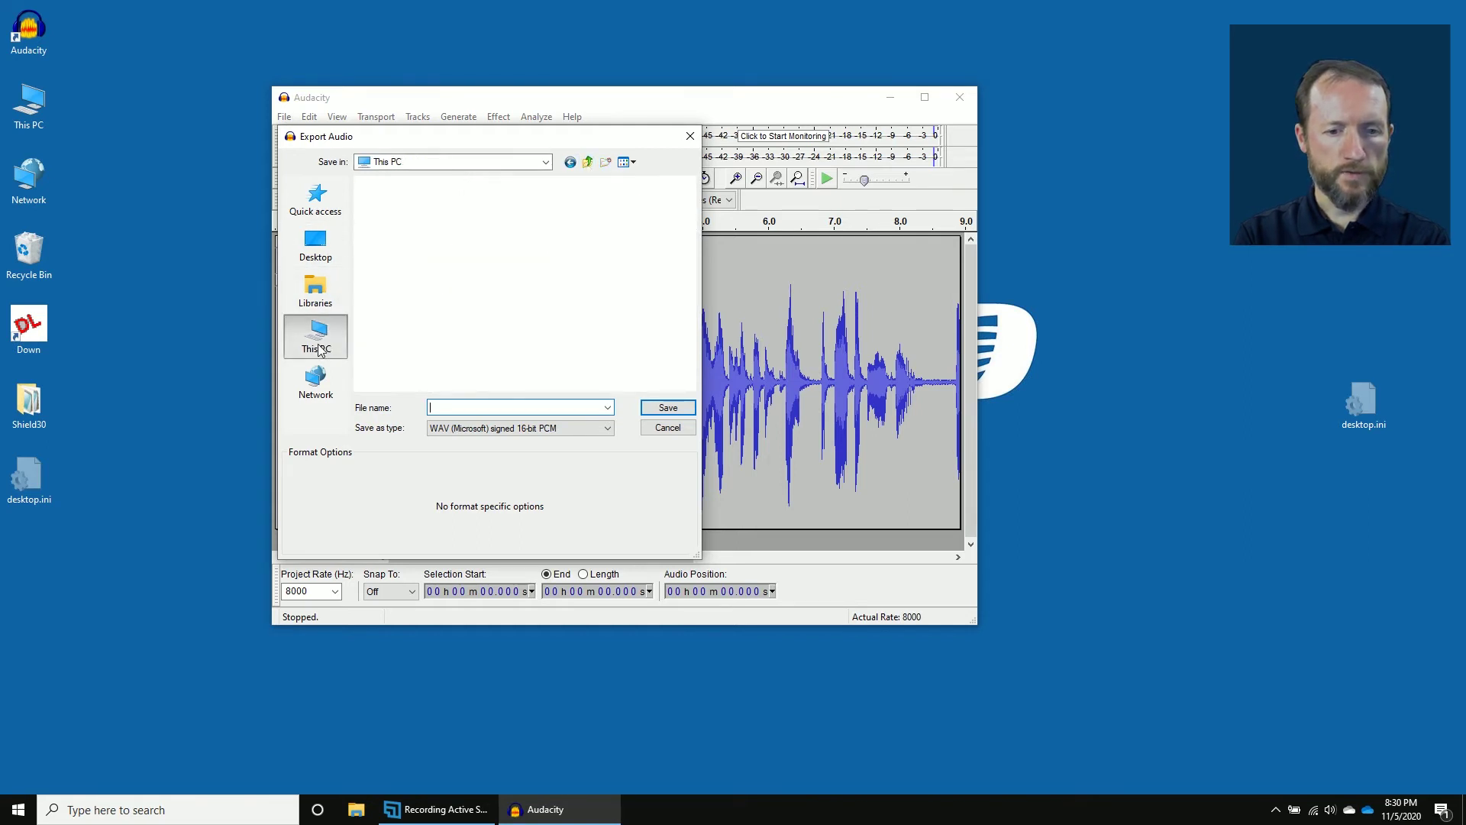
{"action": "scroll", "coordinate": [472, 355], "scroll_direction": "down", "scroll_amount": 5}
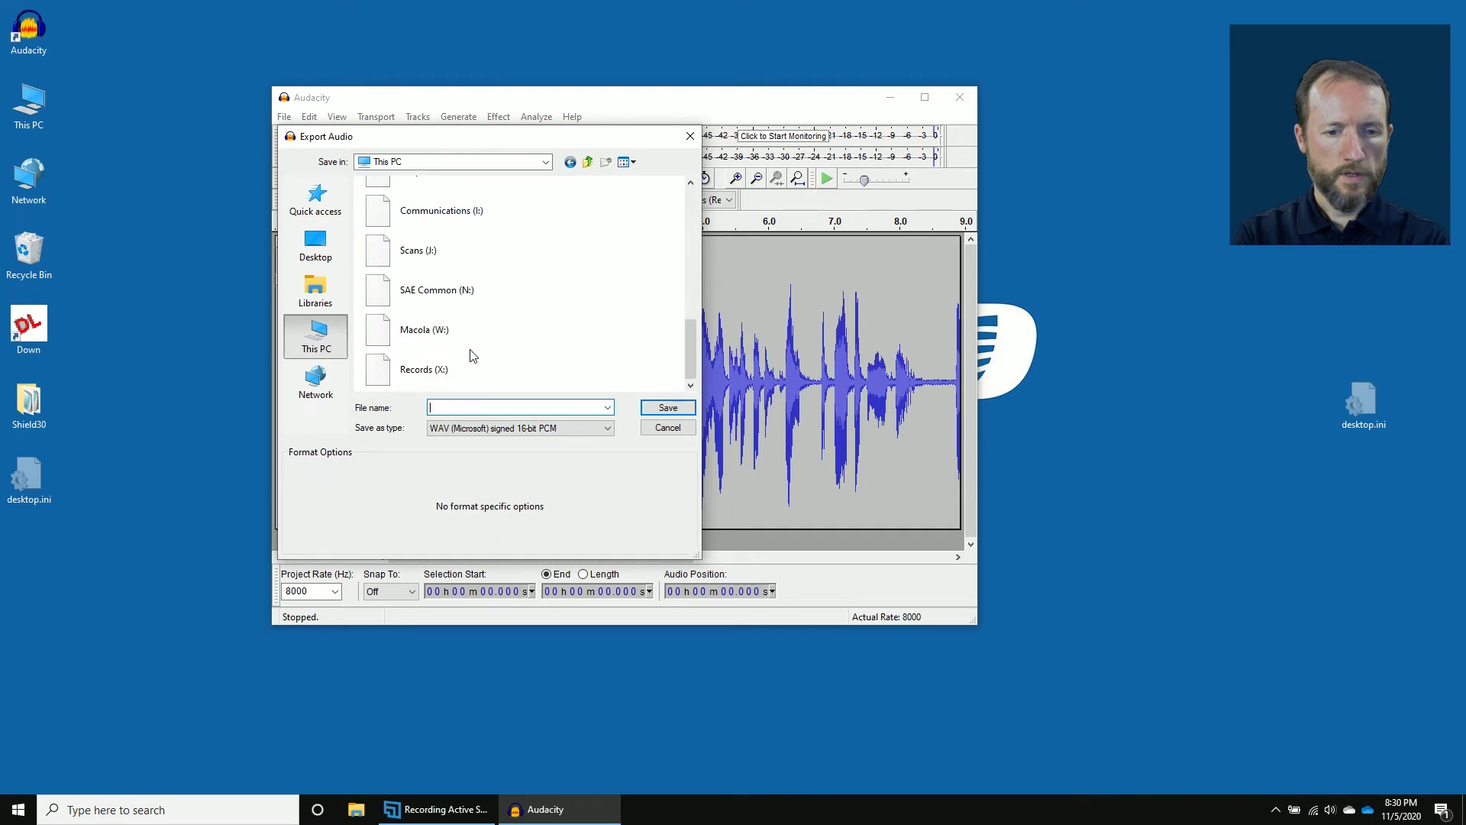
{"action": "scroll", "coordinate": [473, 355], "scroll_direction": "up", "scroll_amount": 1}
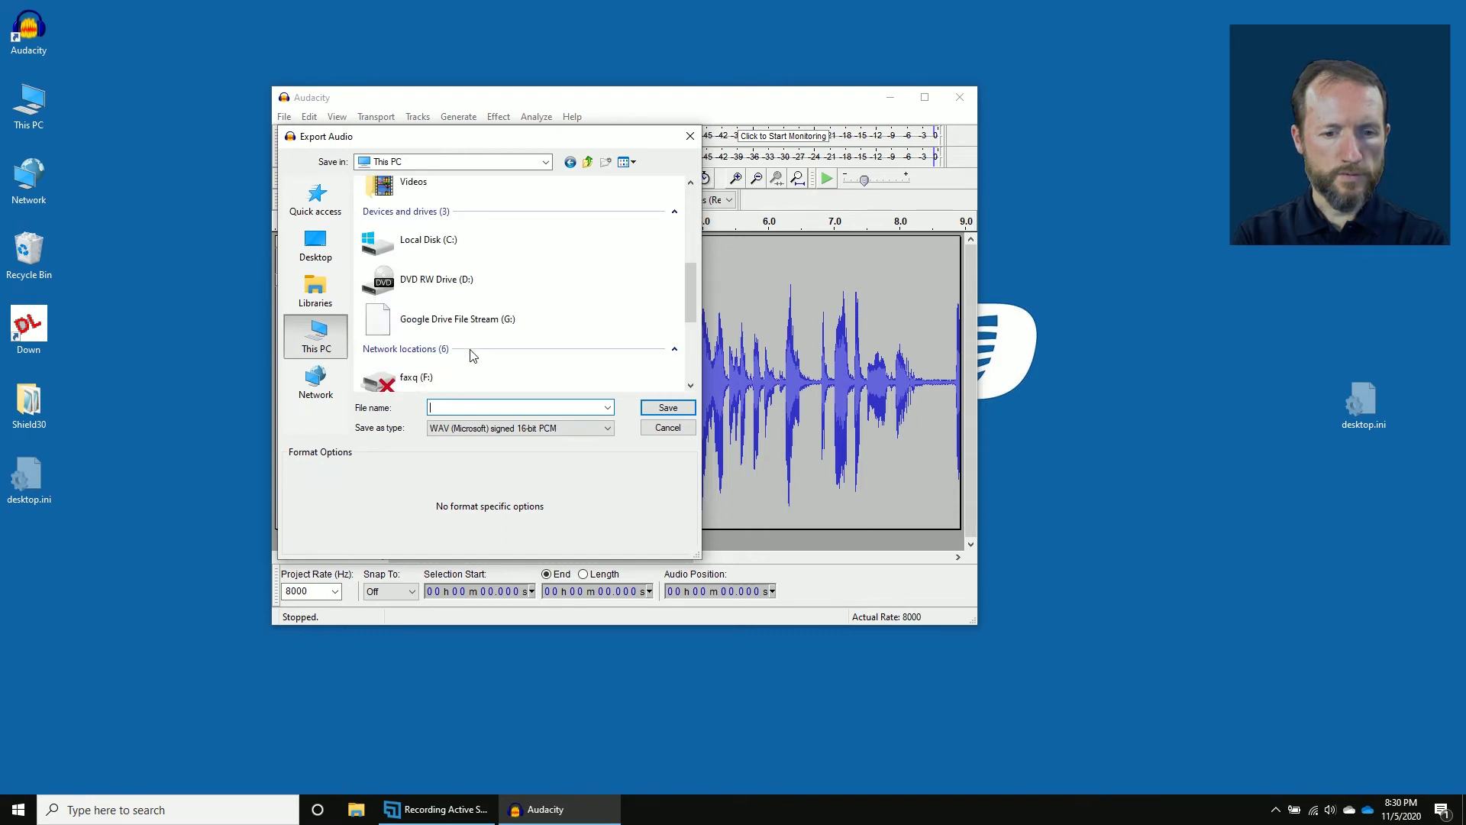
{"action": "scroll", "coordinate": [473, 355], "scroll_direction": "up", "scroll_amount": 1}
{"action": "double_click", "coordinate": [429, 337]}
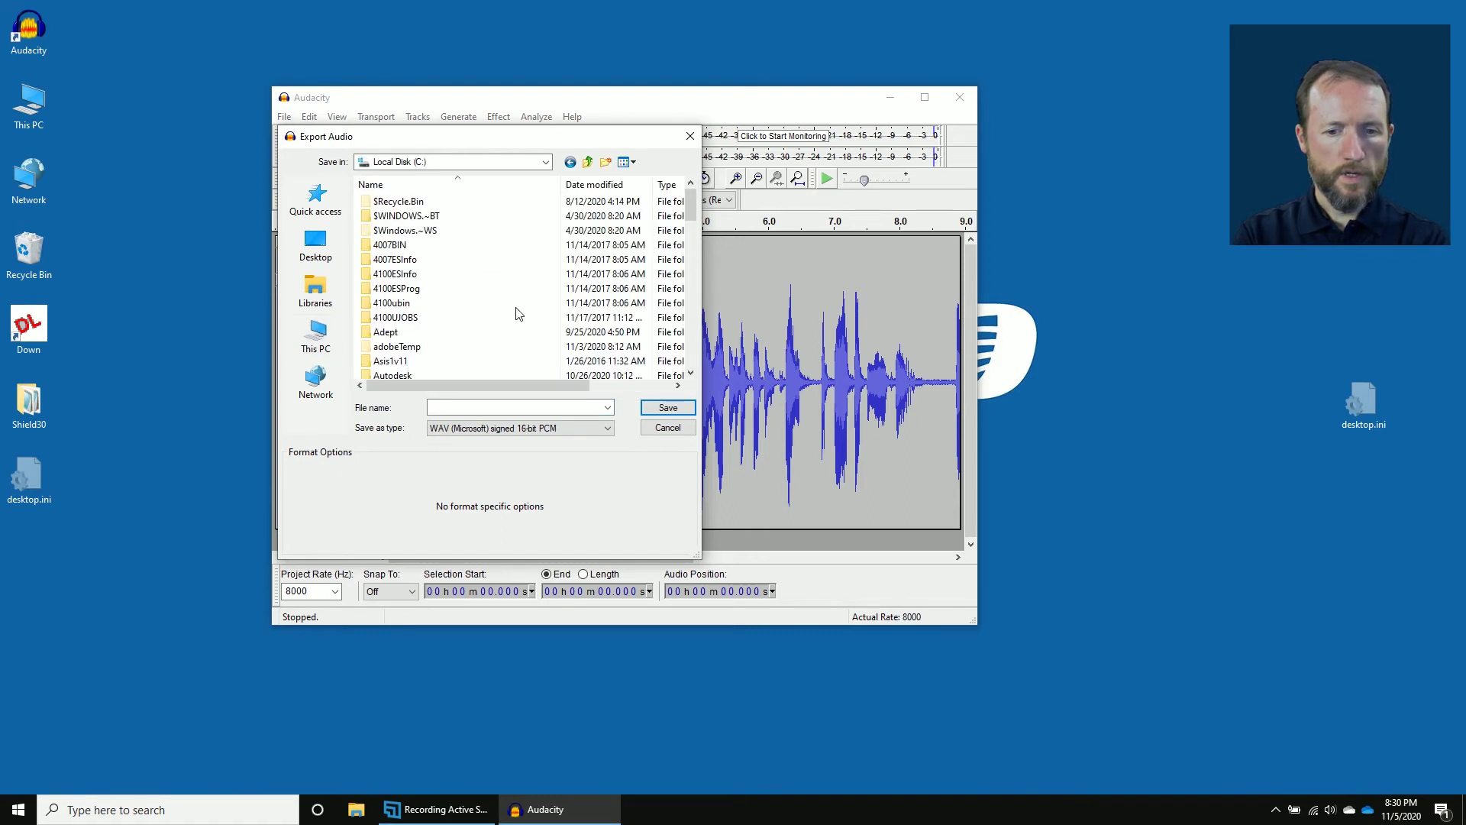
{"action": "left_click_drag", "start_coordinate": [690, 207], "coordinate": [681, 322]}
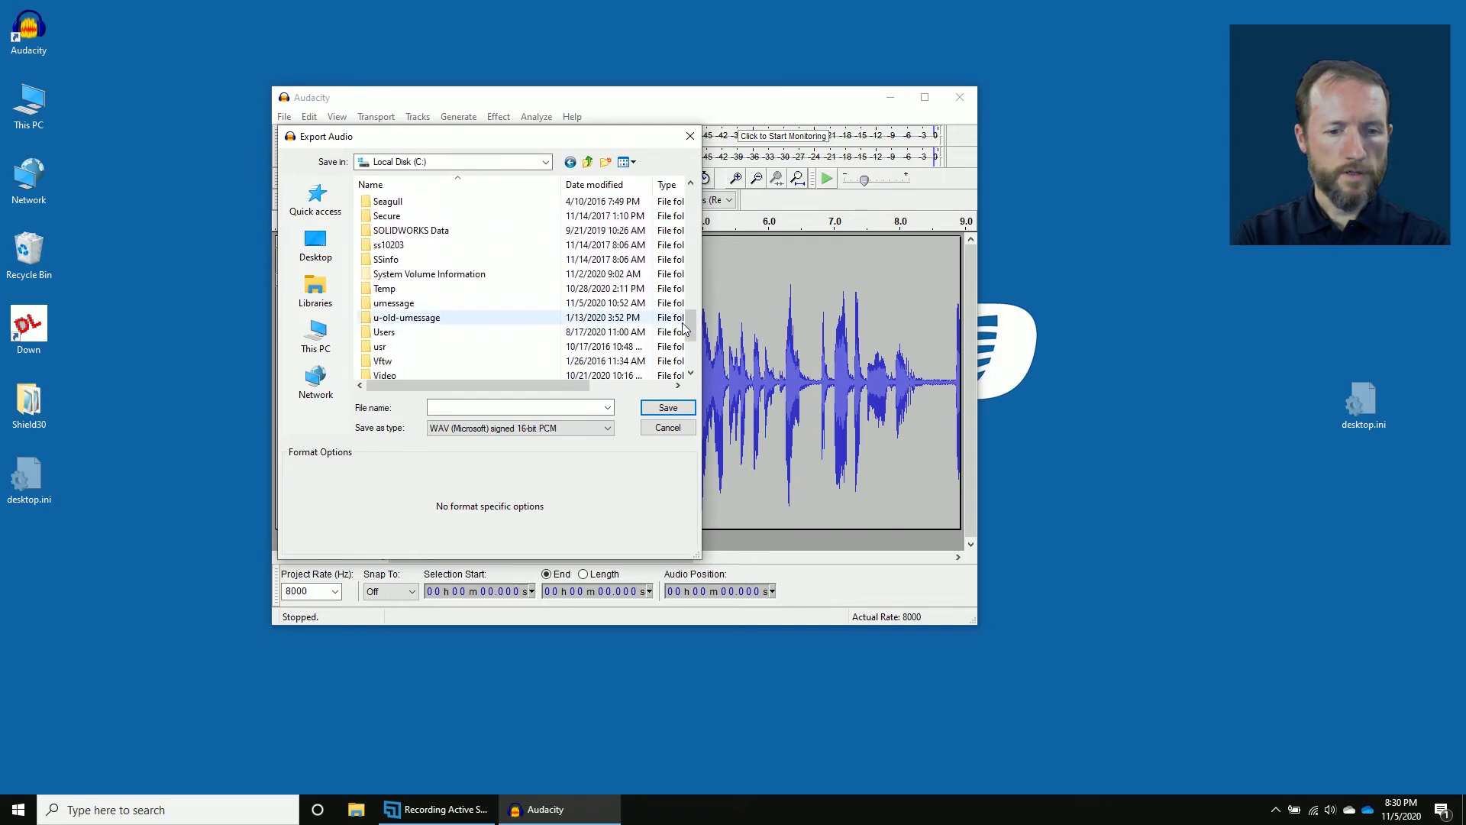
Save the export as '00-example-' WAV signed 16-bit PCM in the umessage folder.
{"action": "double_click", "coordinate": [428, 304]}
{"action": "left_click", "coordinate": [473, 407]}
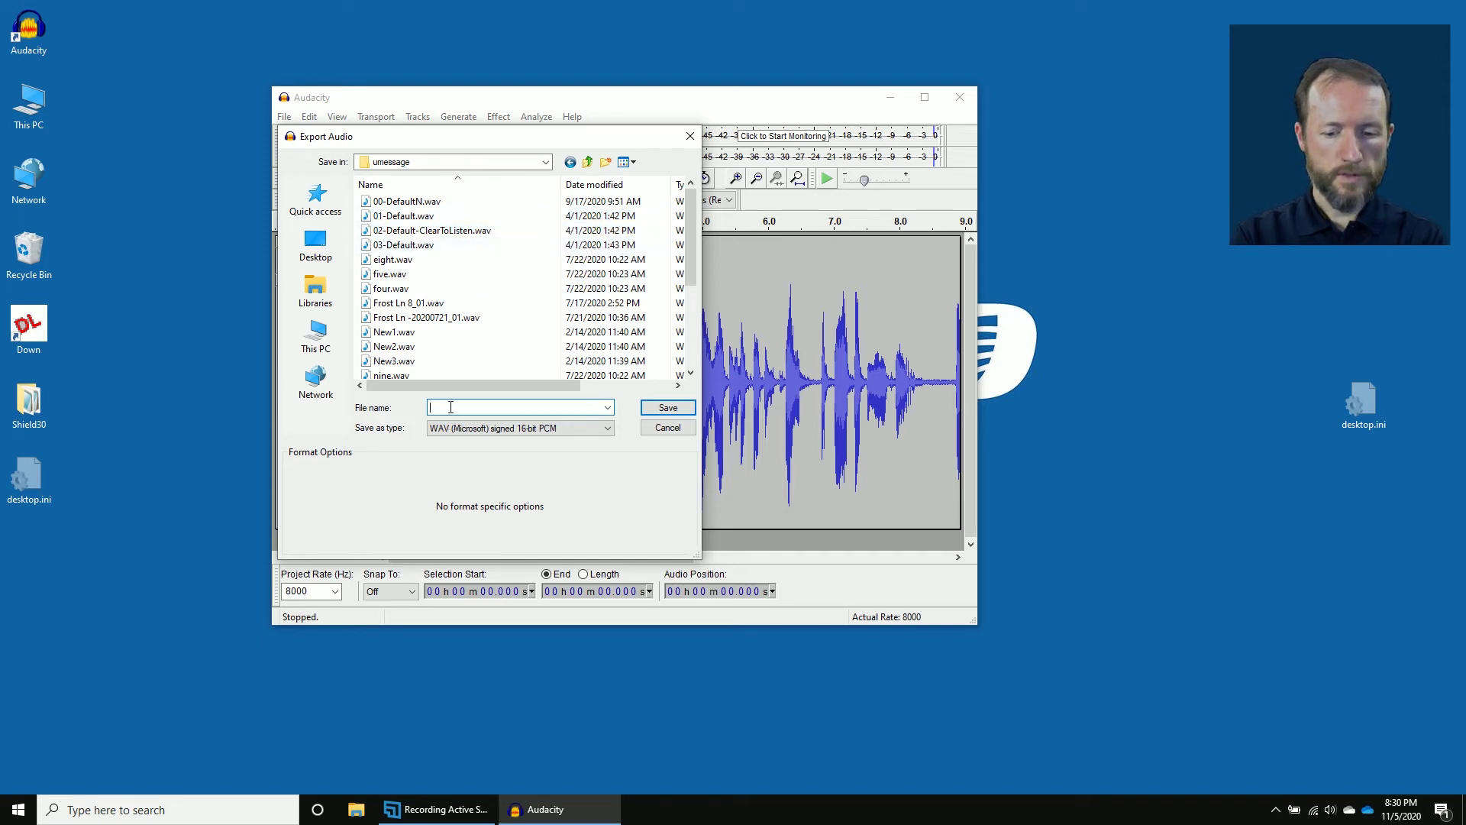
{"action": "type", "text": "00-example-"}
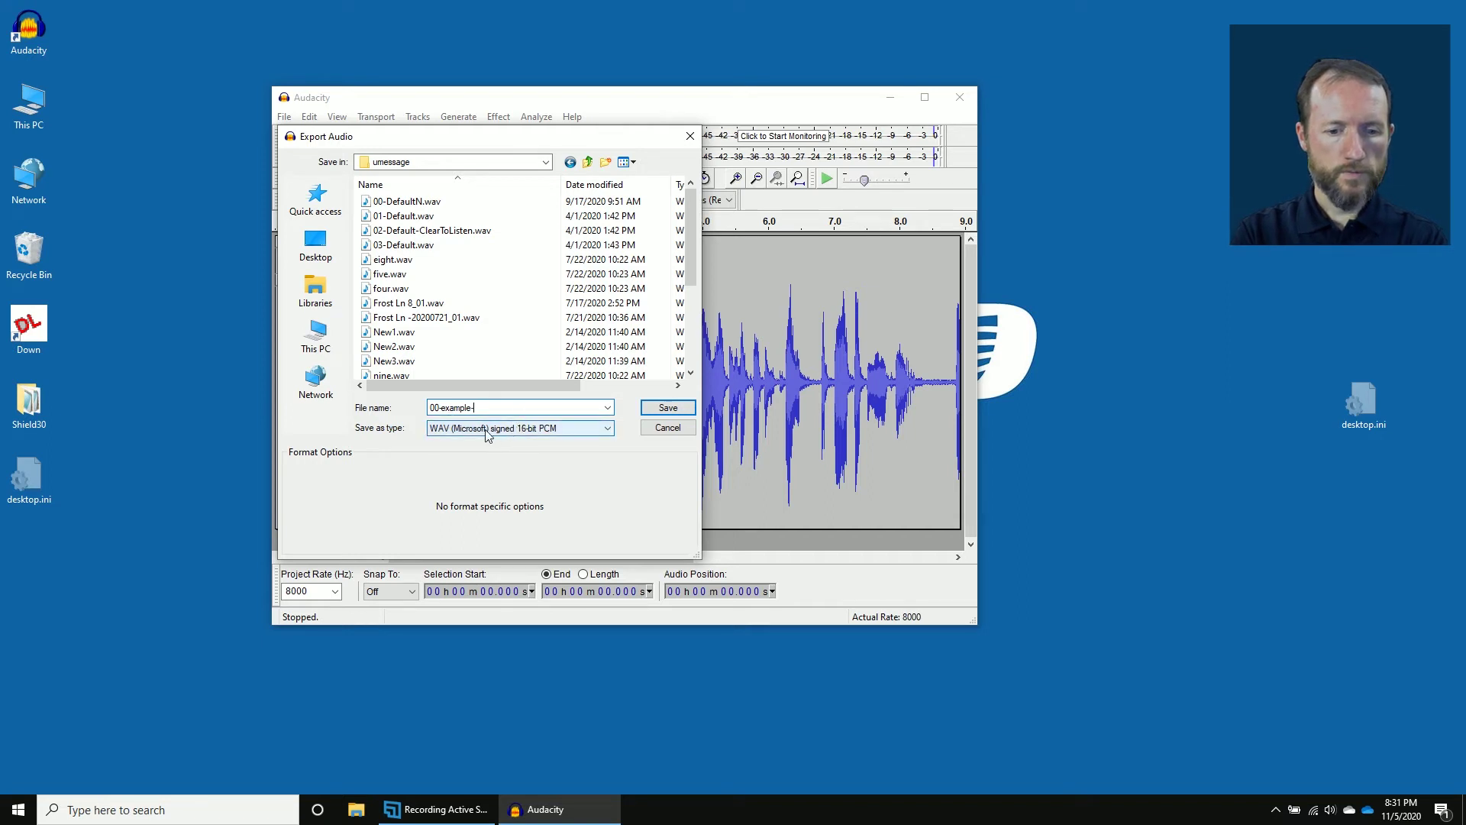
{"action": "left_click", "coordinate": [562, 430]}
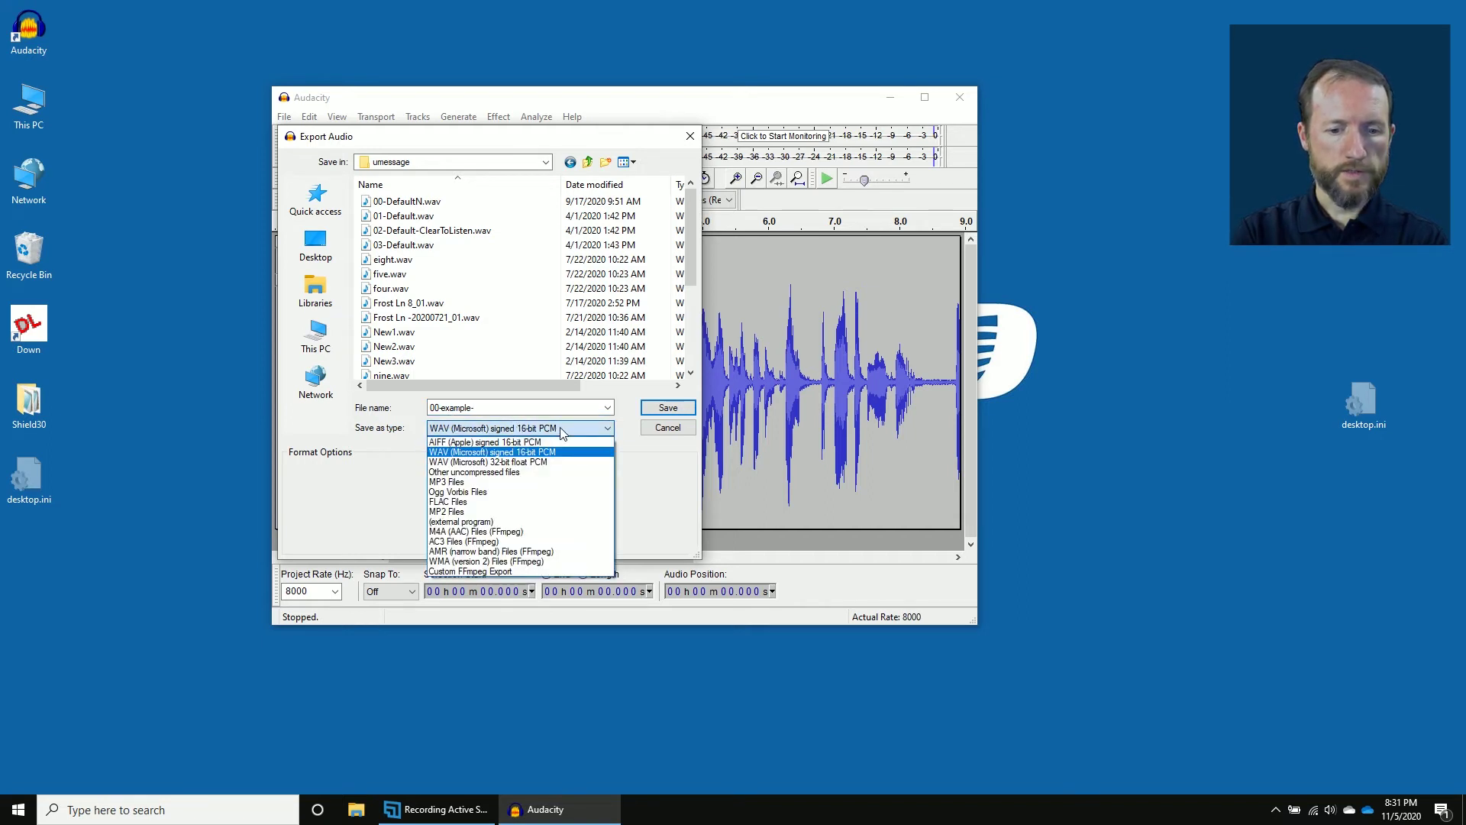
{"action": "left_click", "coordinate": [560, 452]}
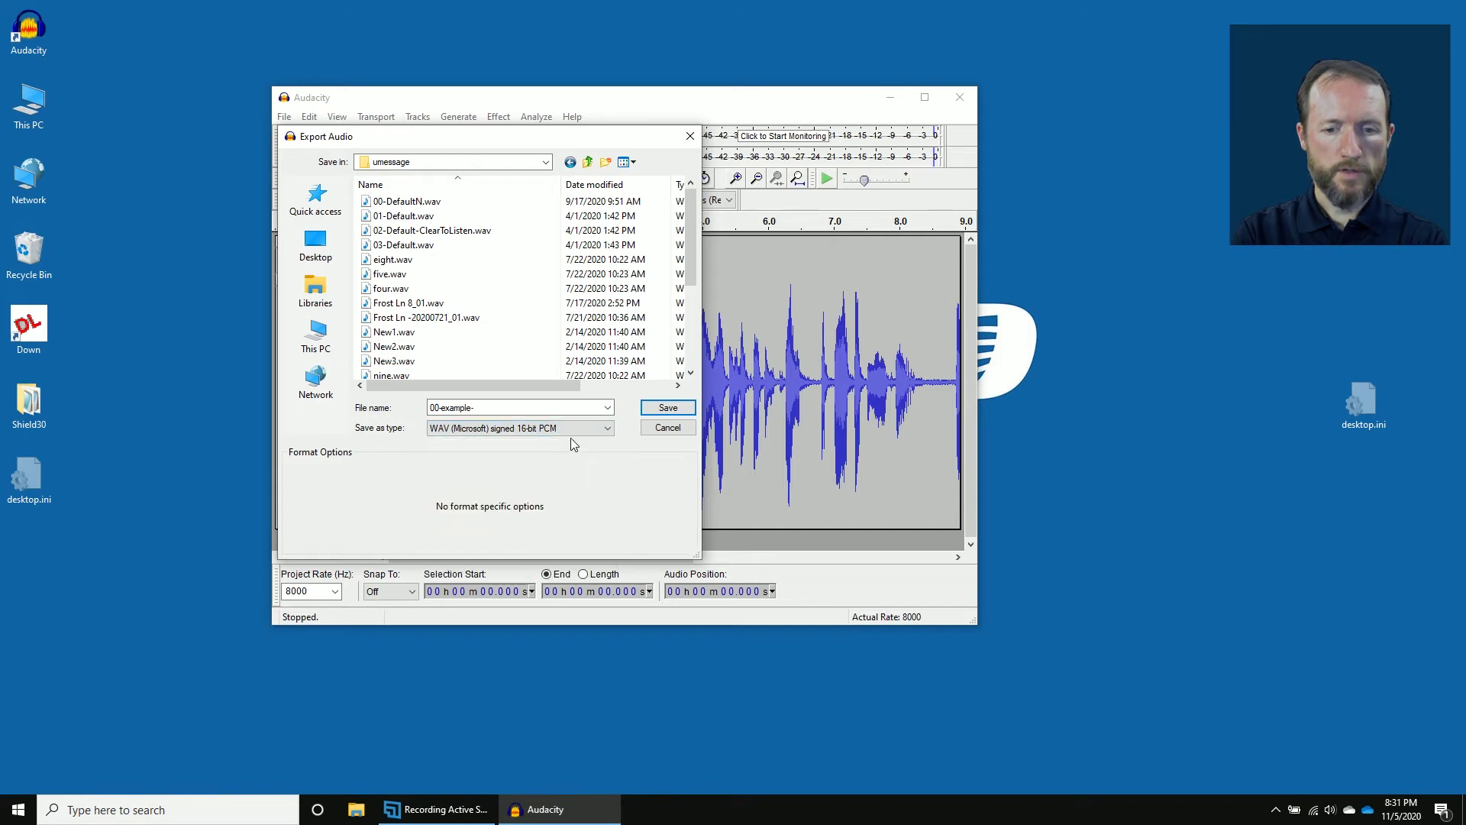
{"action": "left_click", "coordinate": [668, 409]}
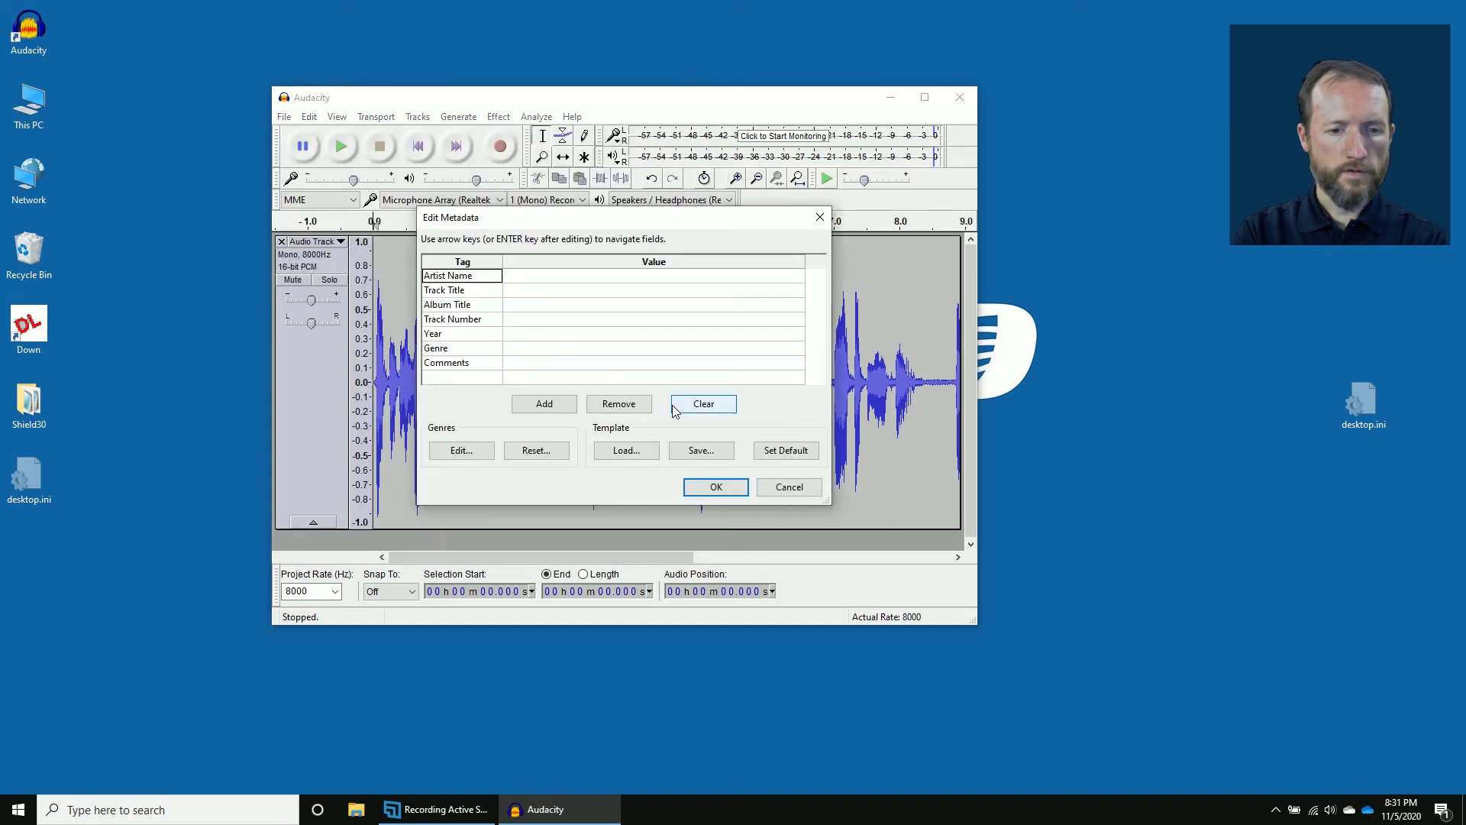
Accept the empty metadata to finish the export, then minimise Audacity.
{"action": "left_click", "coordinate": [717, 489]}
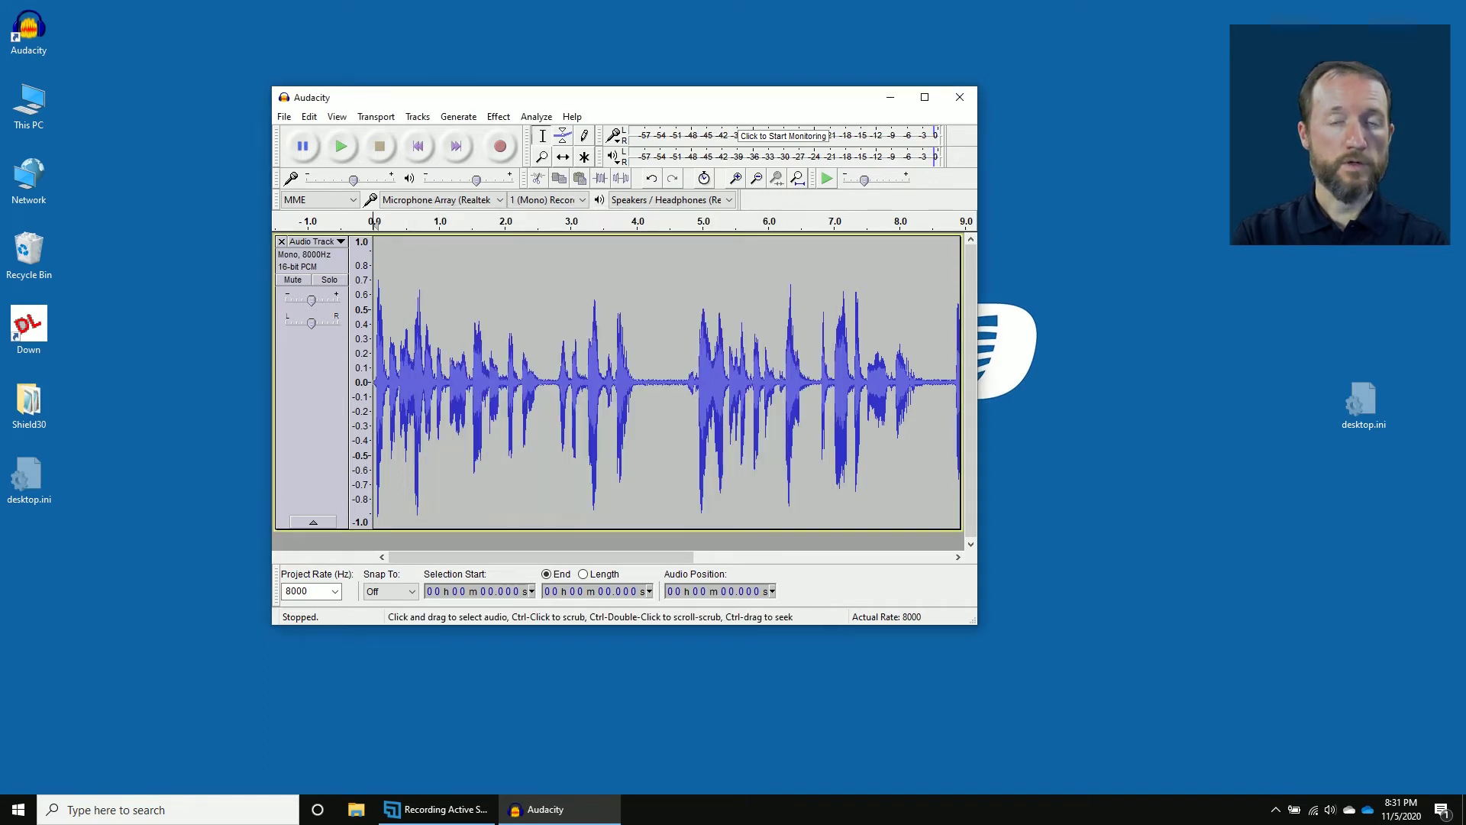
{"action": "left_click", "coordinate": [891, 103]}
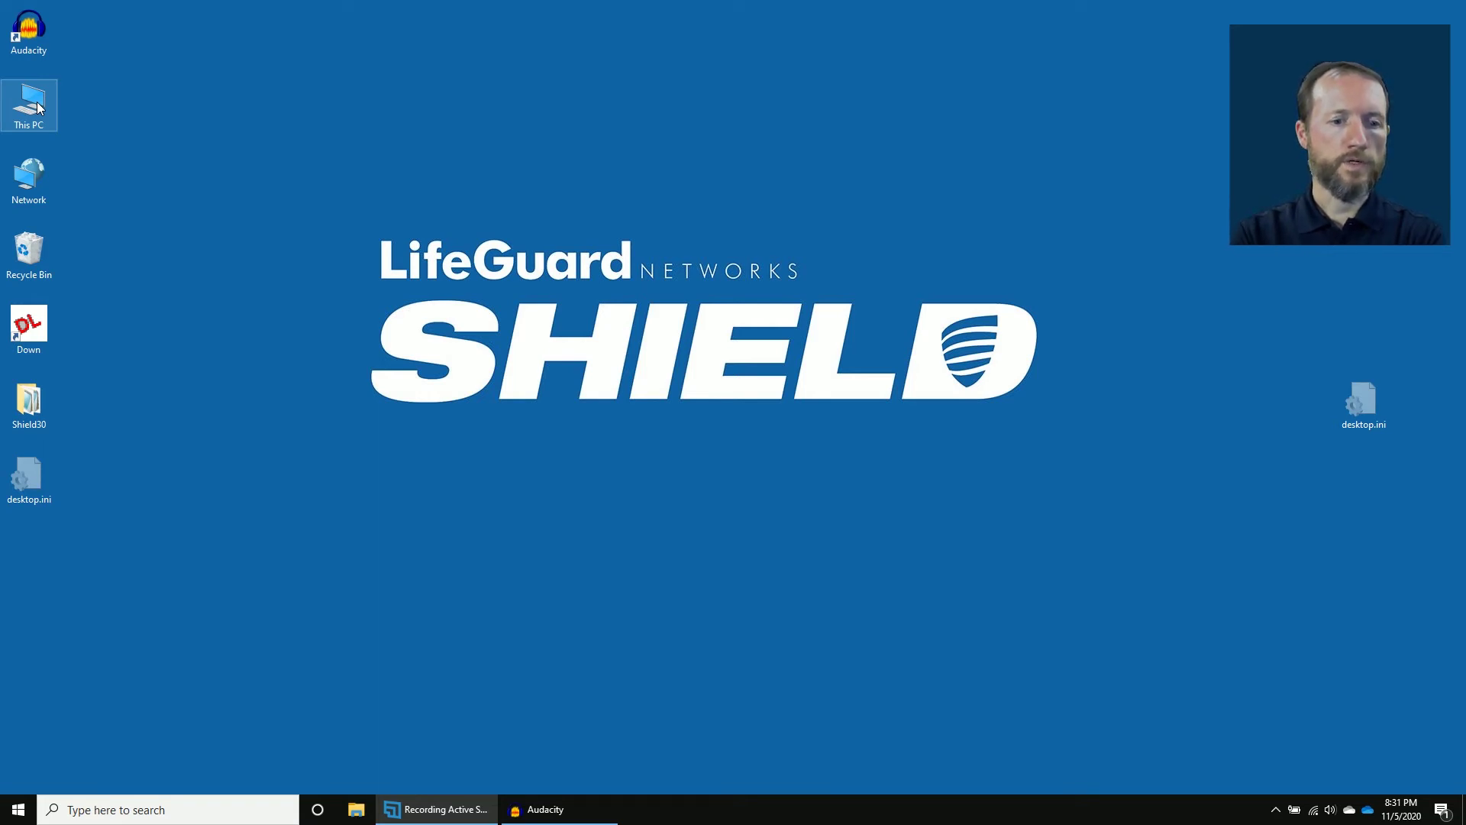
Browse from This PC to C:\visar\bin, where AdpcmConversion.exe is stored.
{"action": "double_click", "coordinate": [38, 107]}
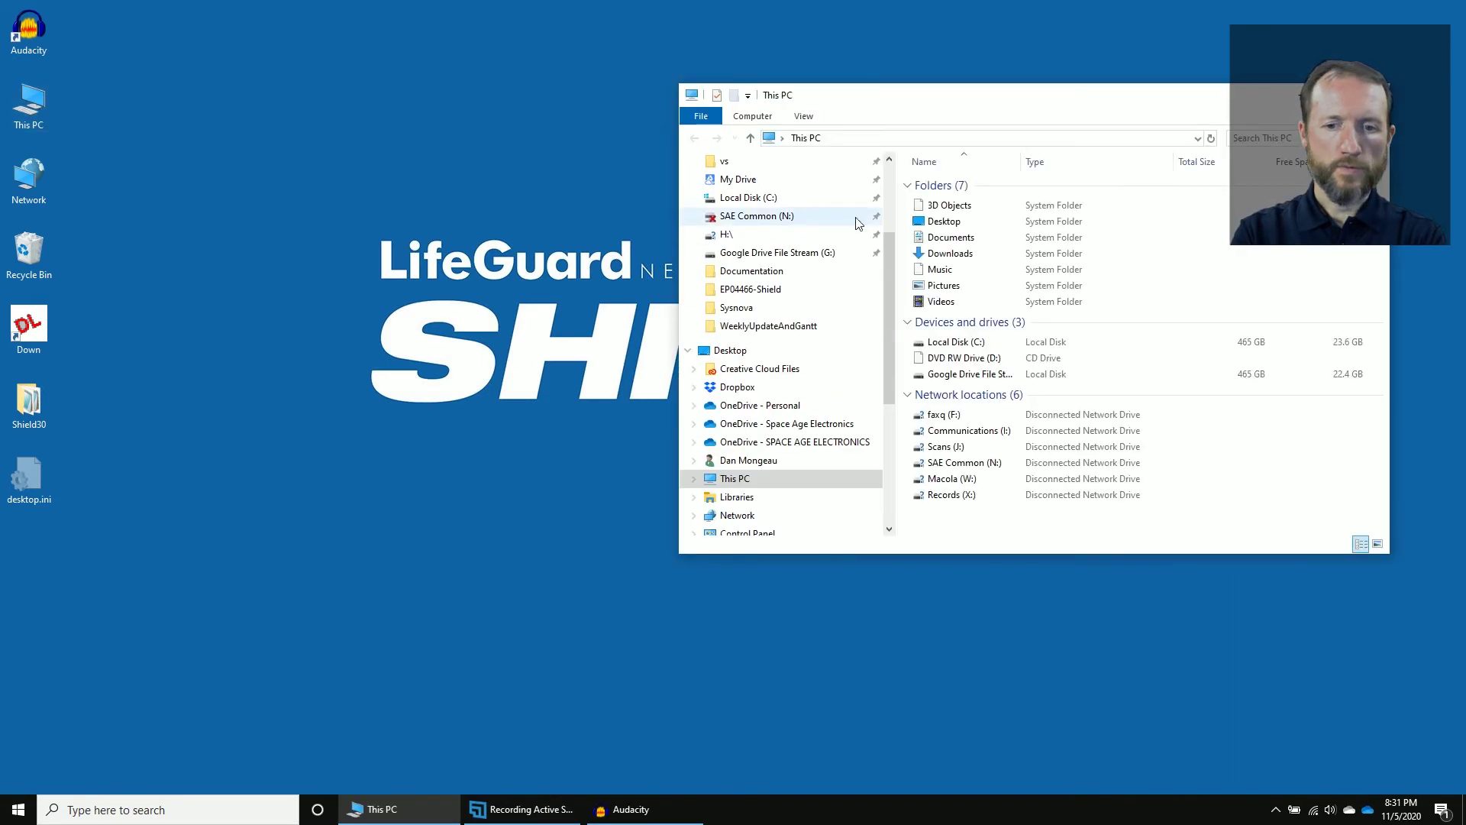
{"action": "double_click", "coordinate": [956, 343]}
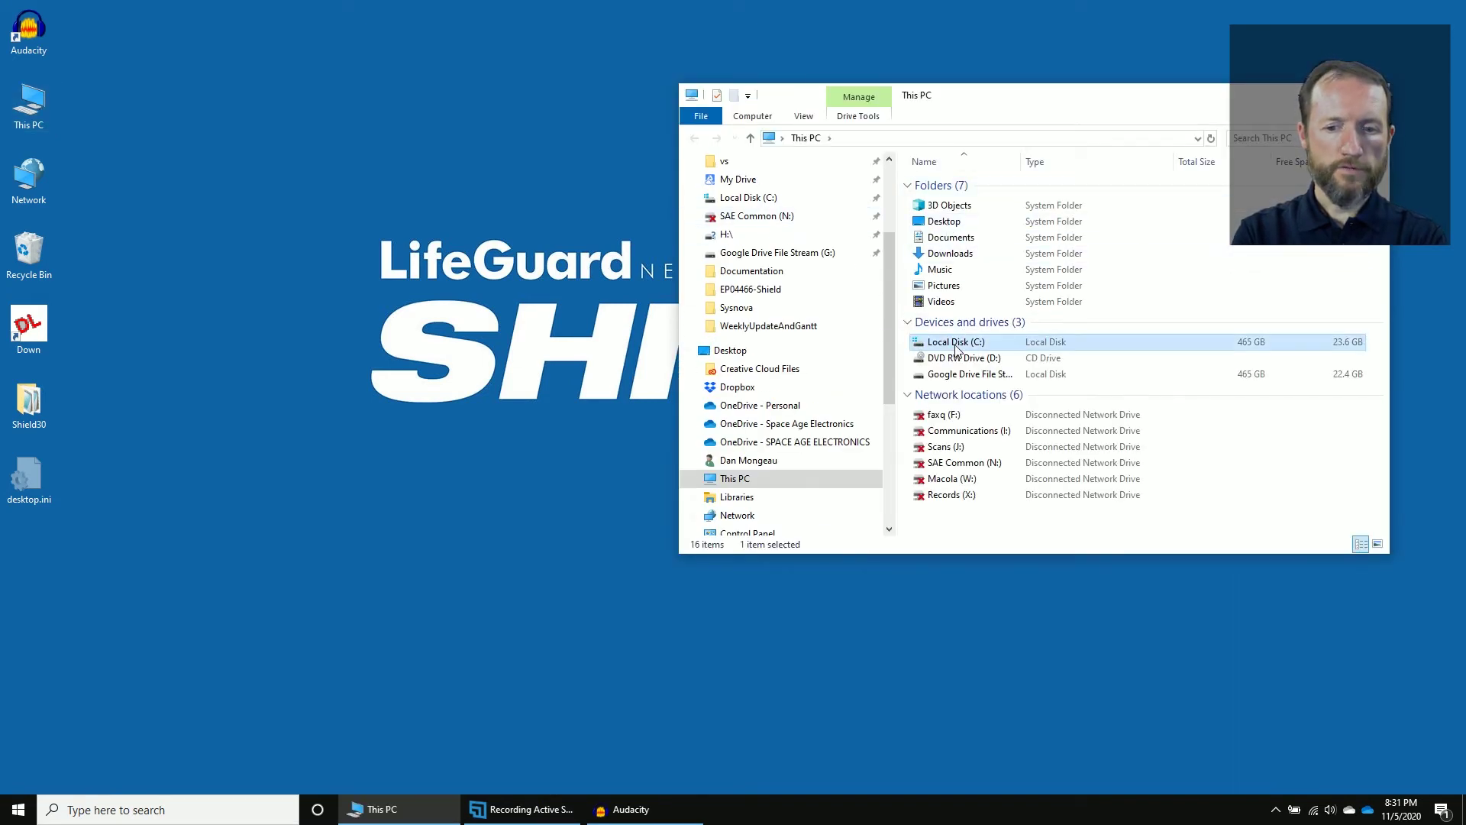
{"action": "scroll", "coordinate": [956, 348], "scroll_direction": "down", "scroll_amount": 10}
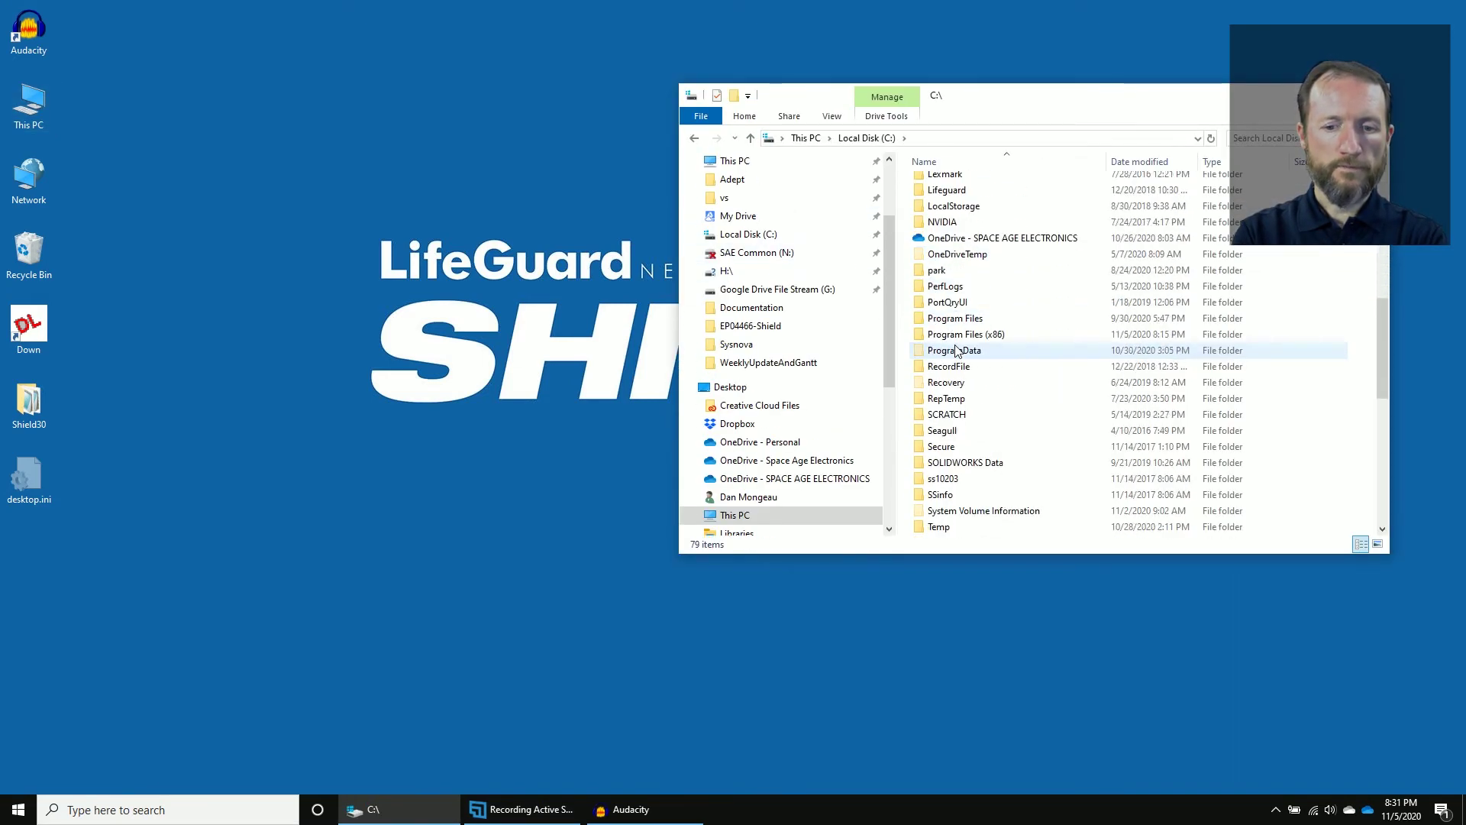
{"action": "scroll", "coordinate": [956, 350], "scroll_direction": "down", "scroll_amount": 2}
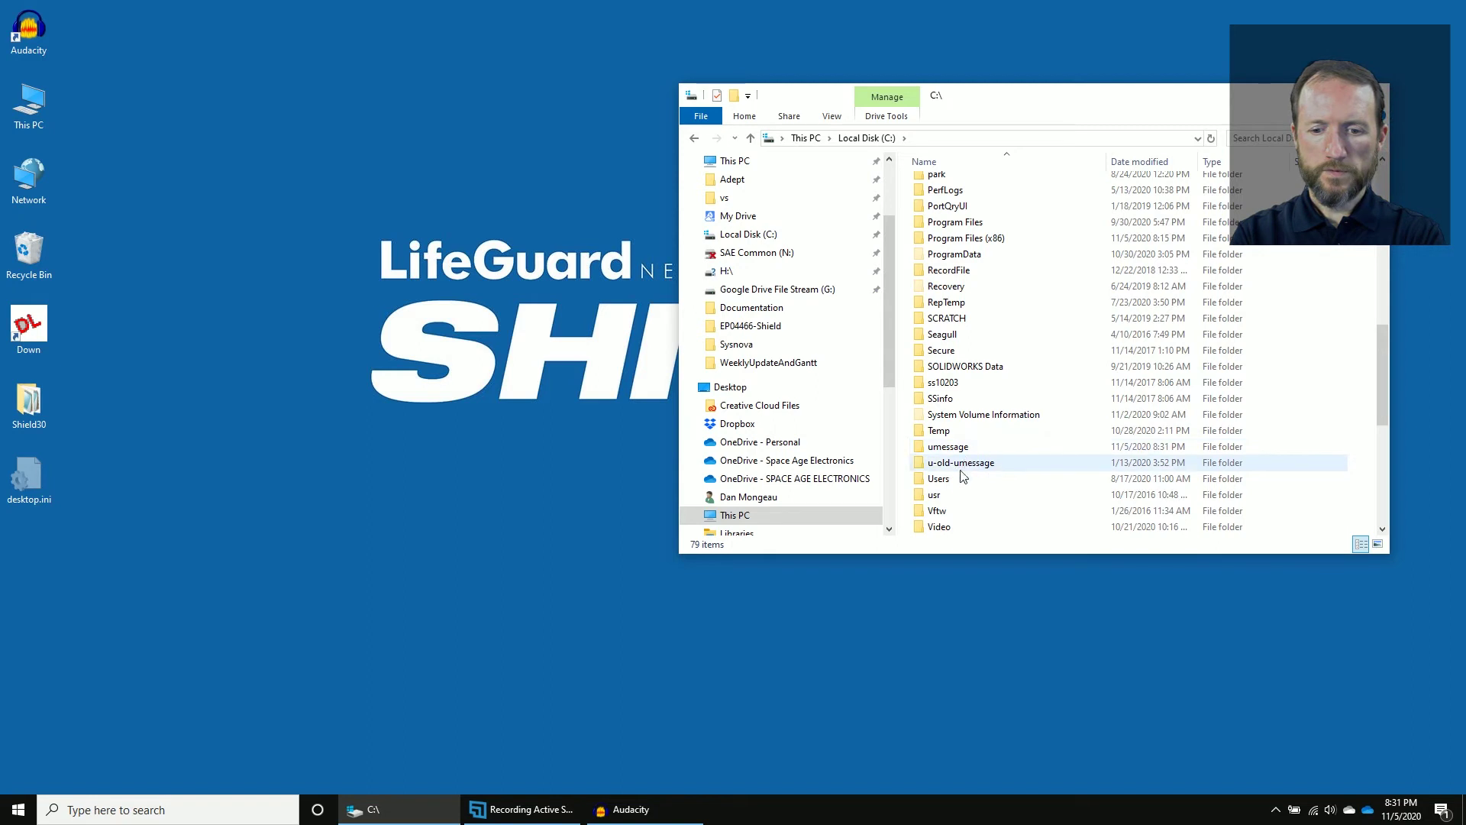
{"action": "scroll", "coordinate": [949, 518], "scroll_direction": "down", "scroll_amount": 2}
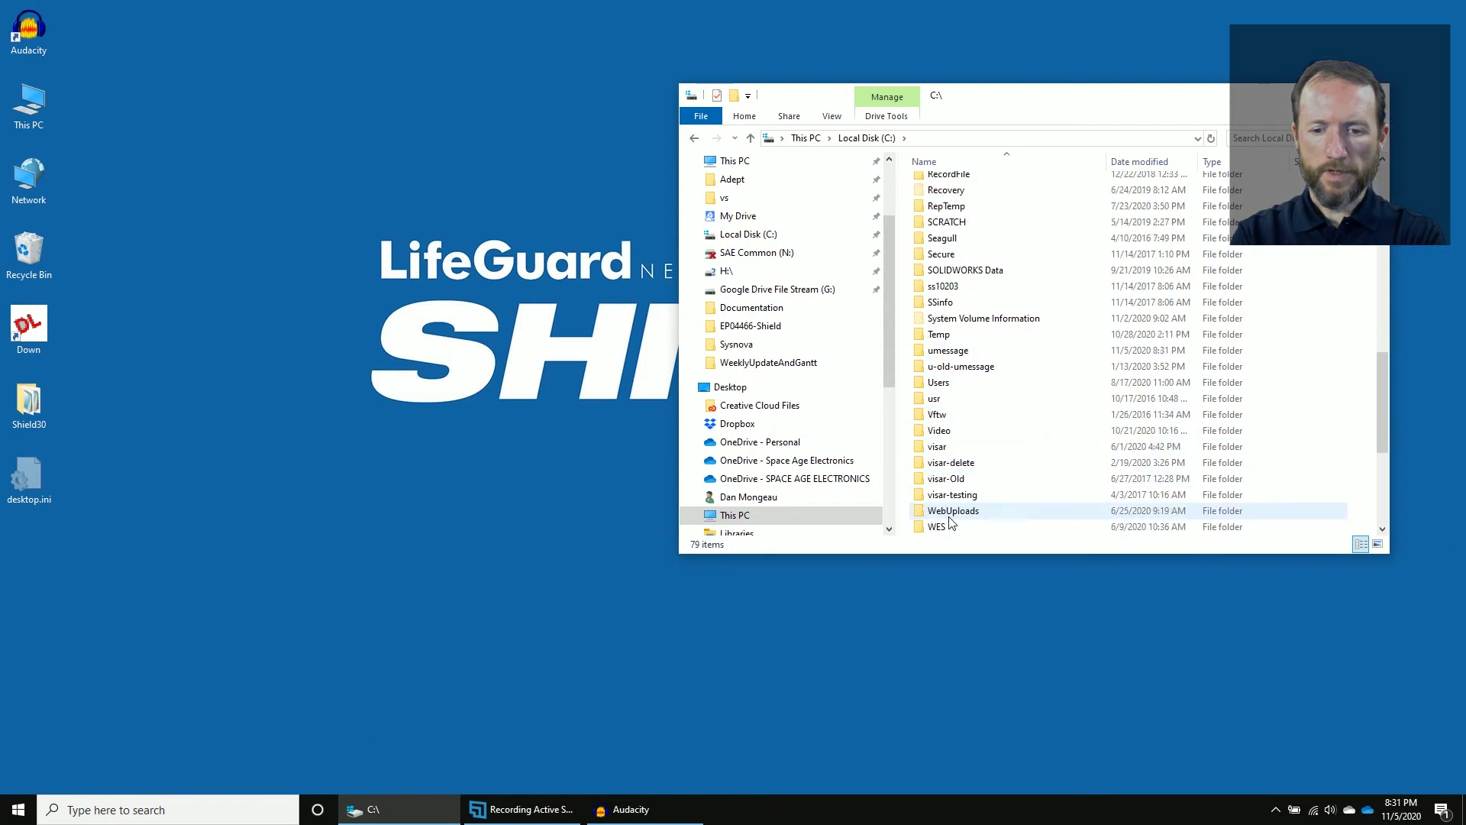
{"action": "double_click", "coordinate": [951, 451]}
{"action": "left_click", "coordinate": [935, 219]}
{"action": "double_click", "coordinate": [935, 219]}
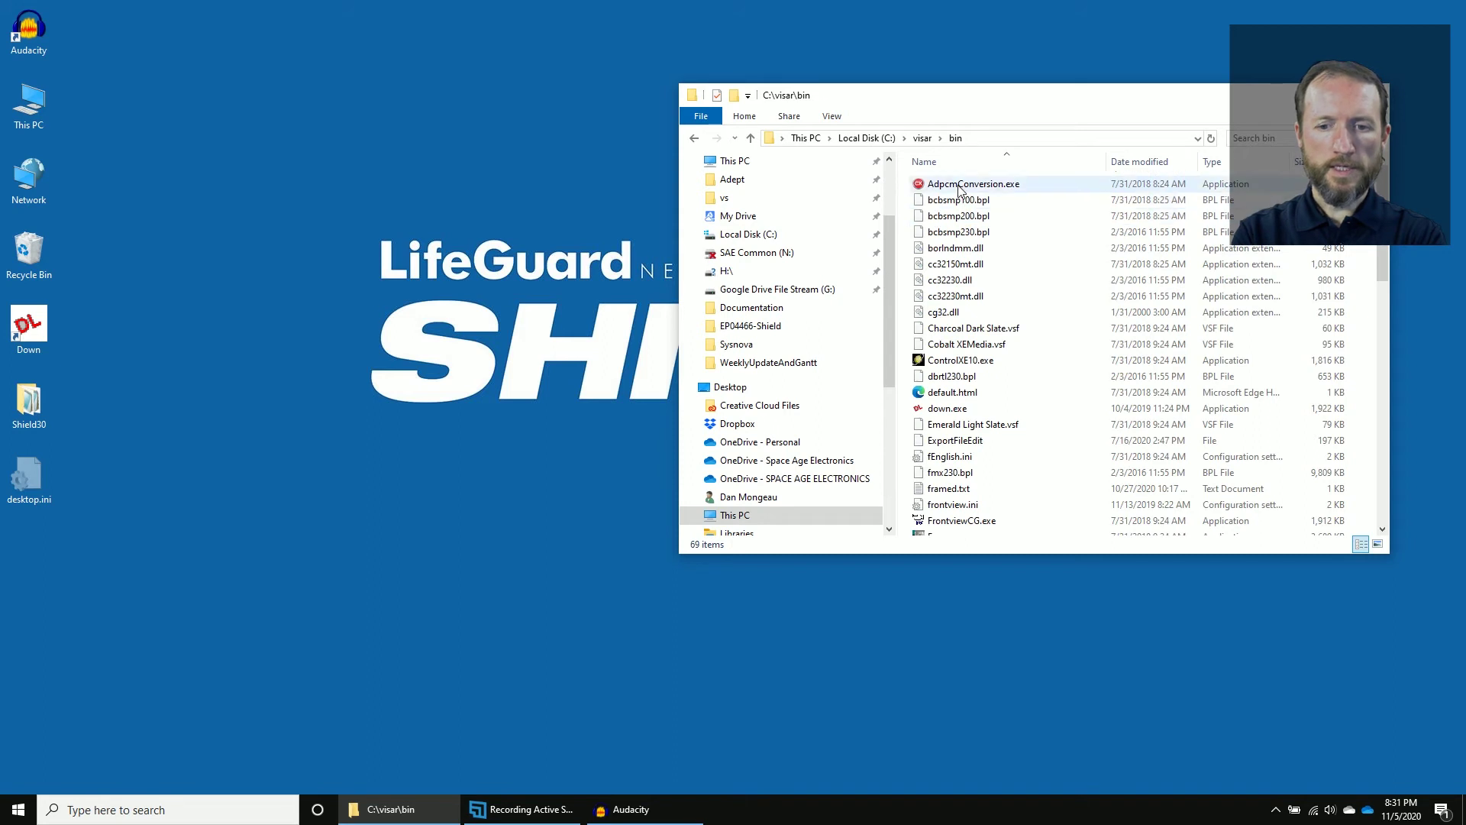
Convert 00-example-.wav to an ADPCM .son file with AdpcmConversion.exe, then close the converter.
{"action": "double_click", "coordinate": [960, 189]}
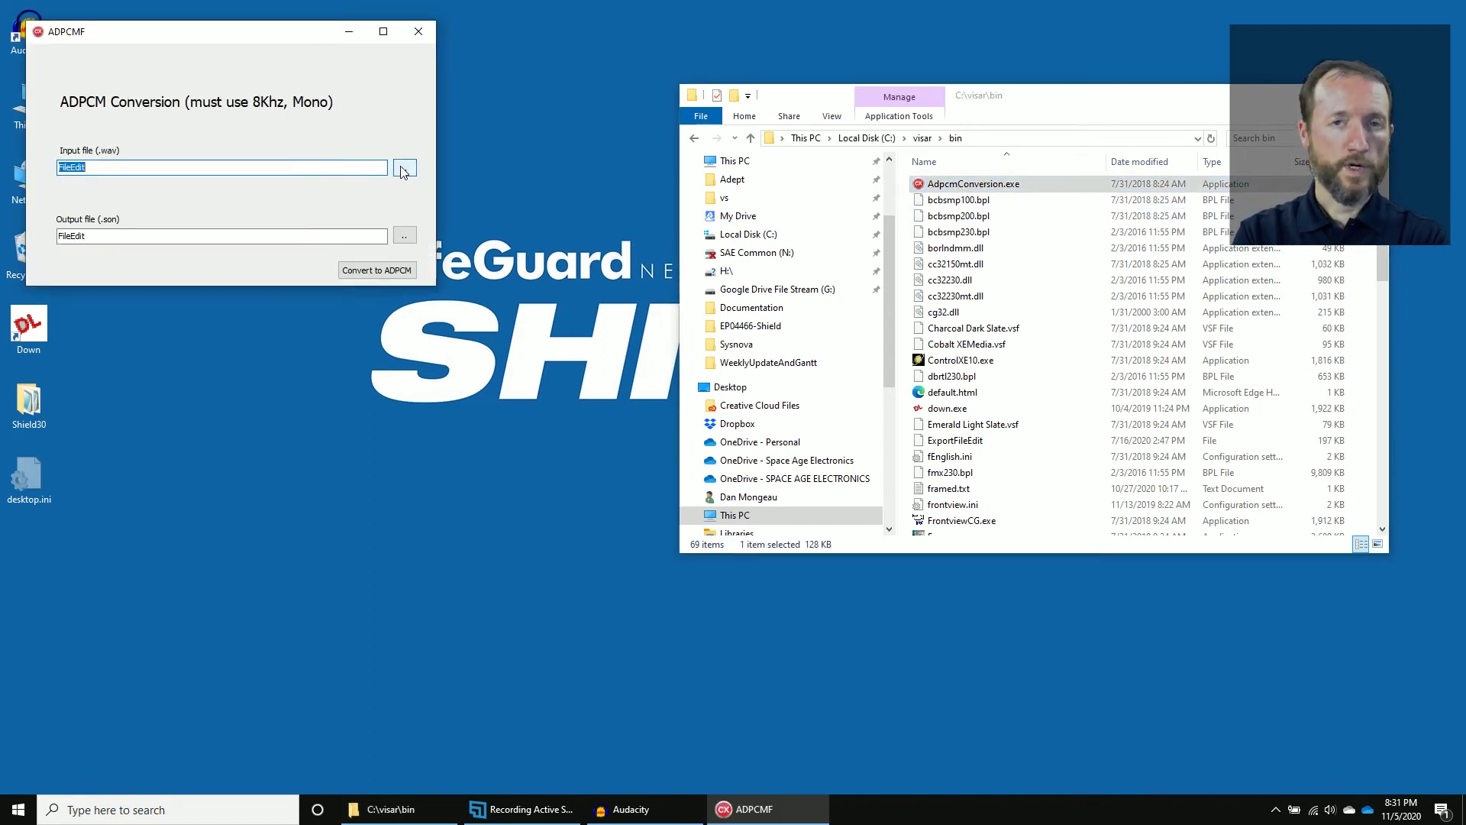
{"action": "left_click", "coordinate": [403, 169]}
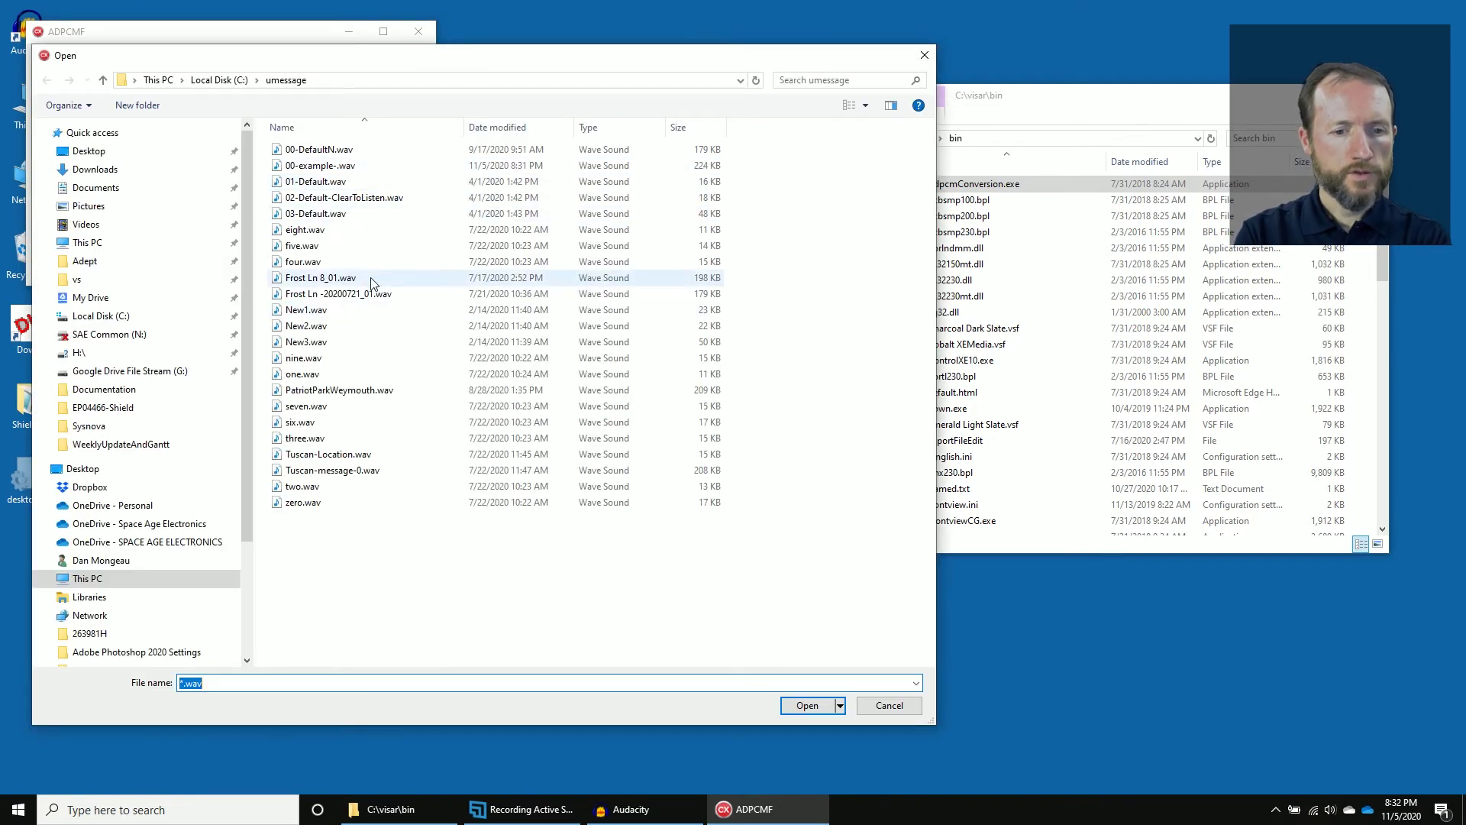
{"action": "left_click", "coordinate": [345, 173]}
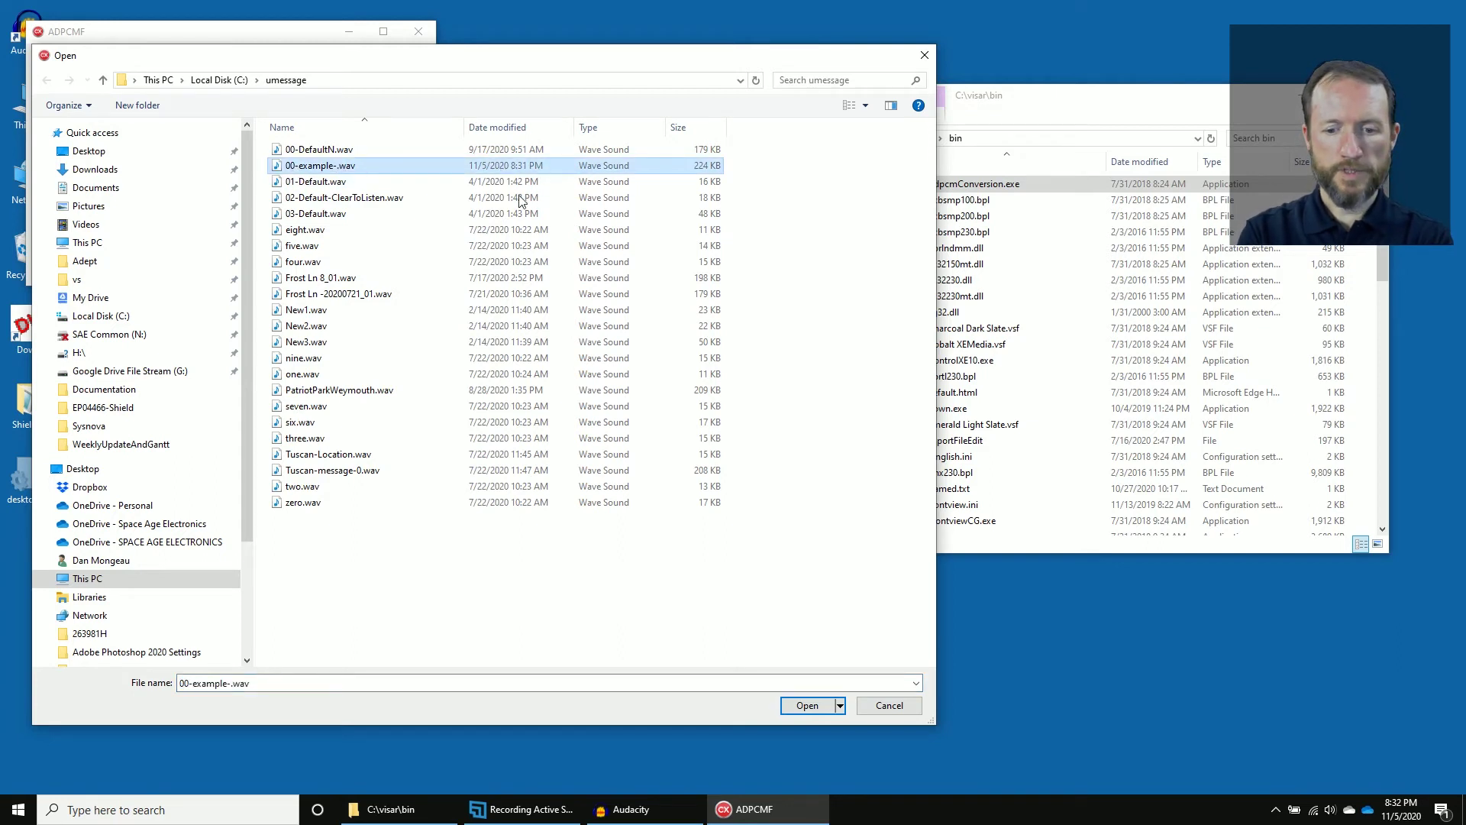
{"action": "left_click", "coordinate": [803, 705]}
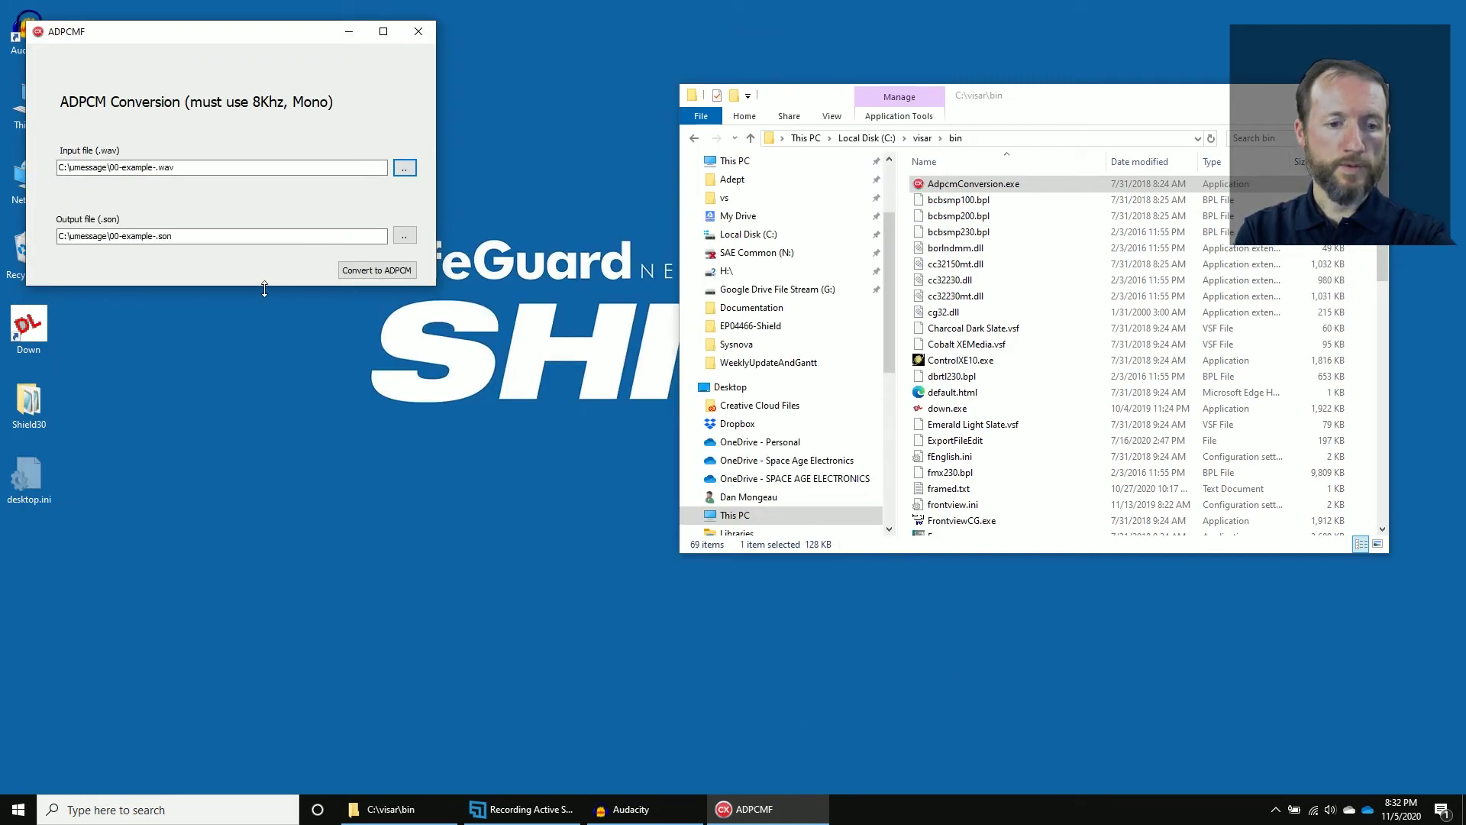
{"action": "left_click", "coordinate": [390, 273]}
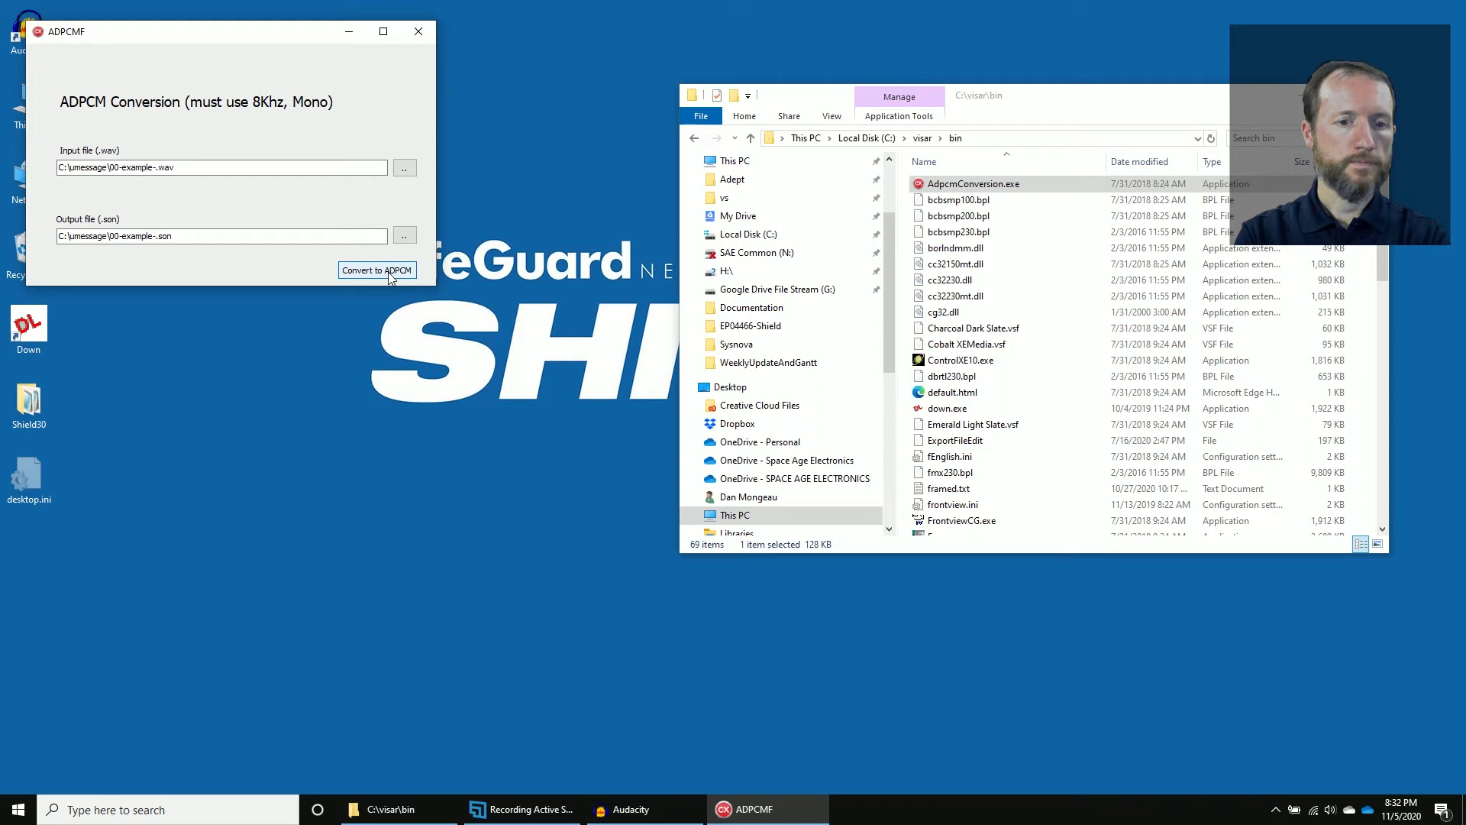
{"action": "left_click", "coordinate": [419, 33]}
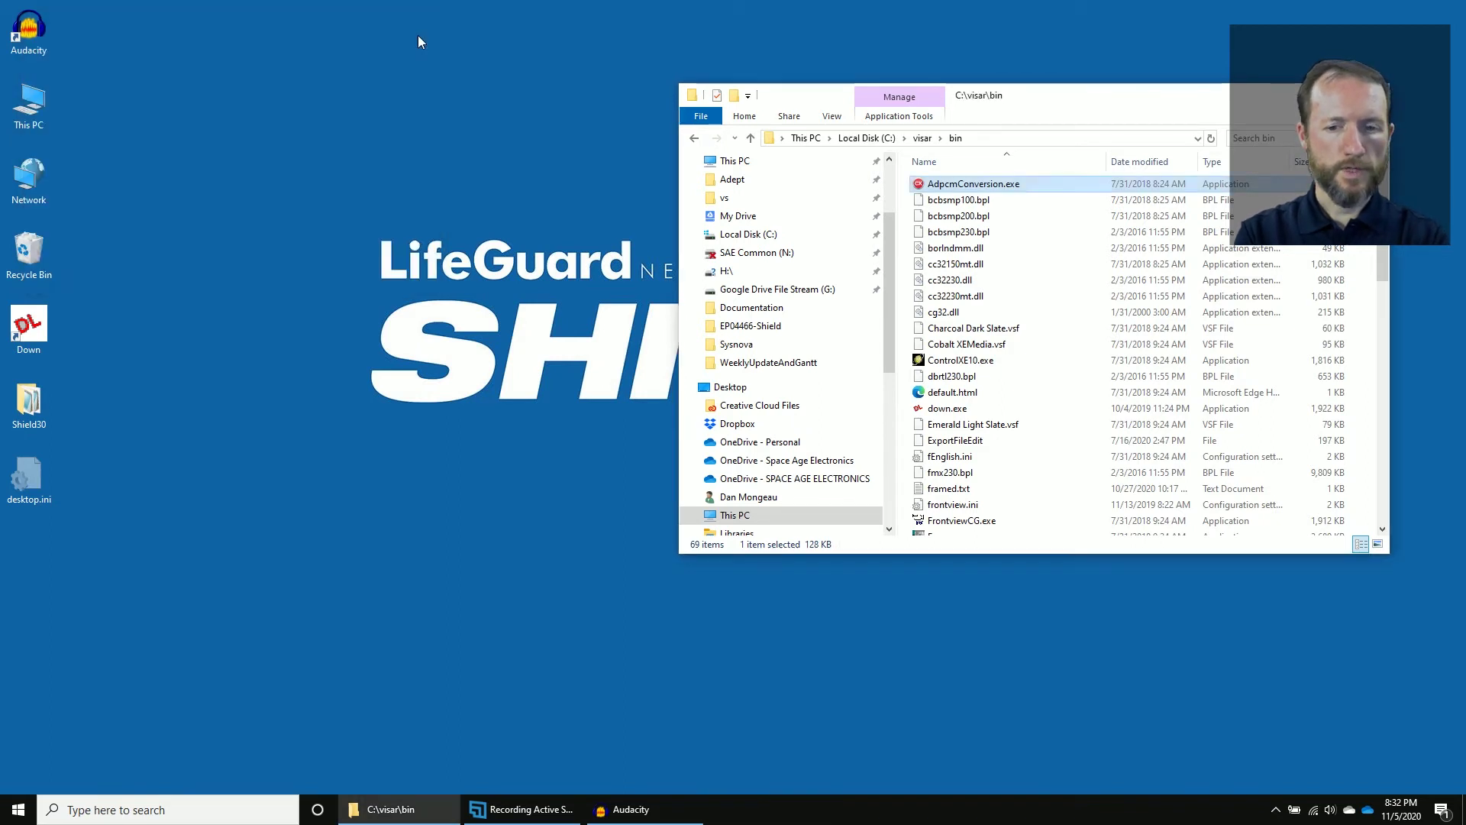
Launch Download Program 2.0.3 from the desktop Down shortcut.
{"action": "left_click", "coordinate": [947, 26]}
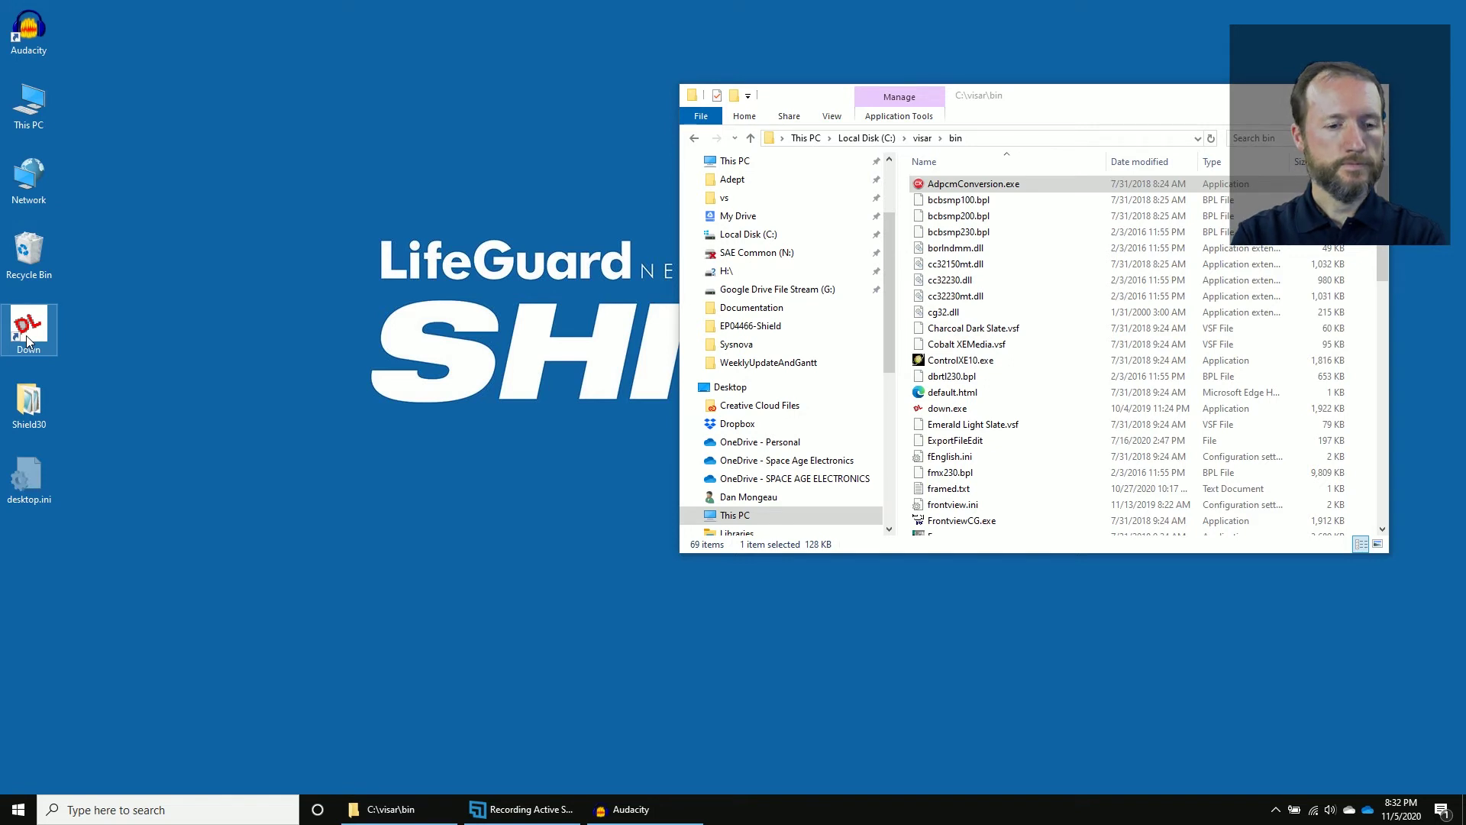
{"action": "double_click", "coordinate": [27, 338]}
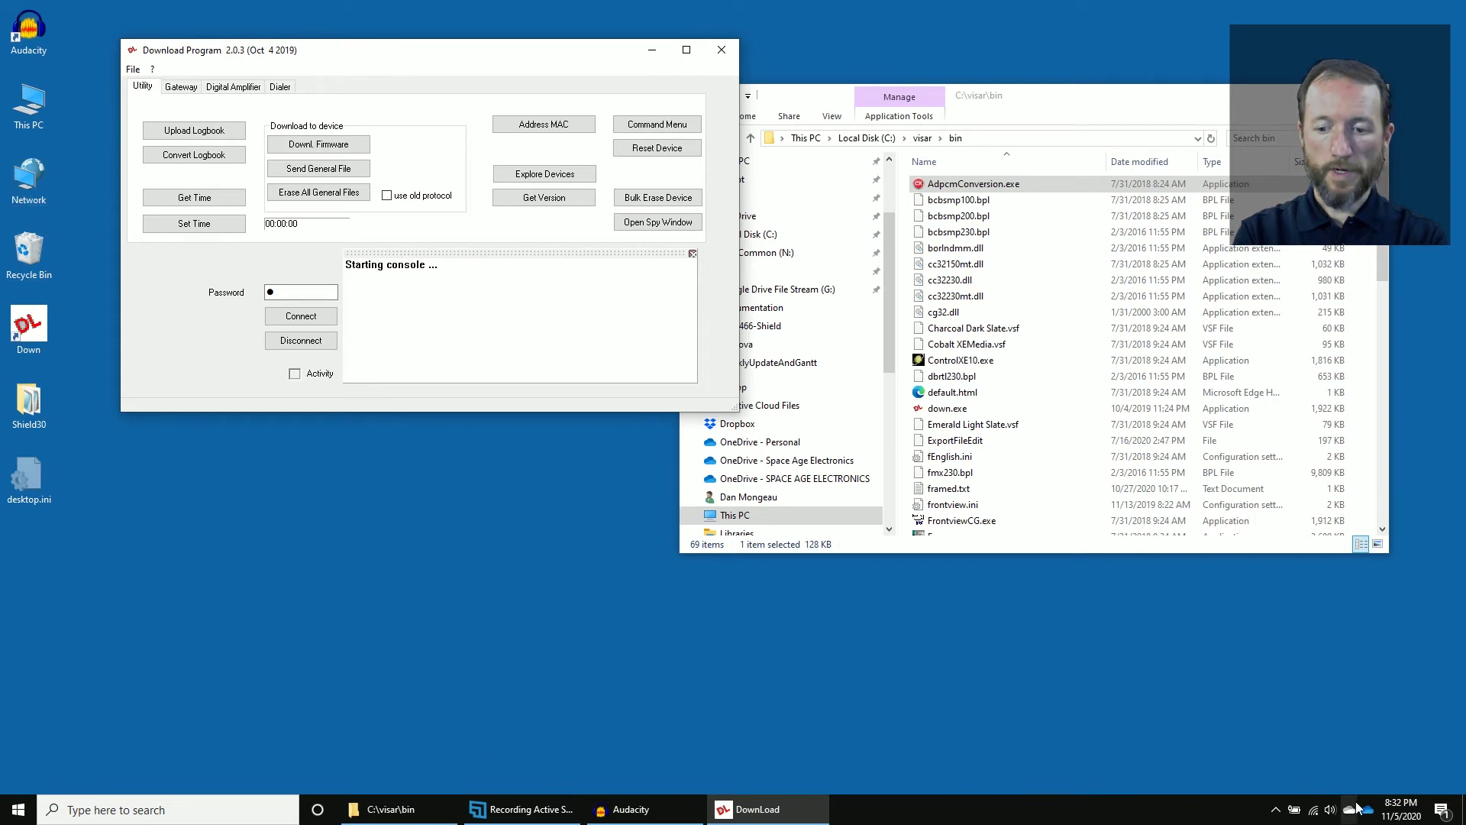
Open the Ethernet adapter's properties through Network & Internet settings' adapter options.
{"action": "right_click", "coordinate": [1313, 816]}
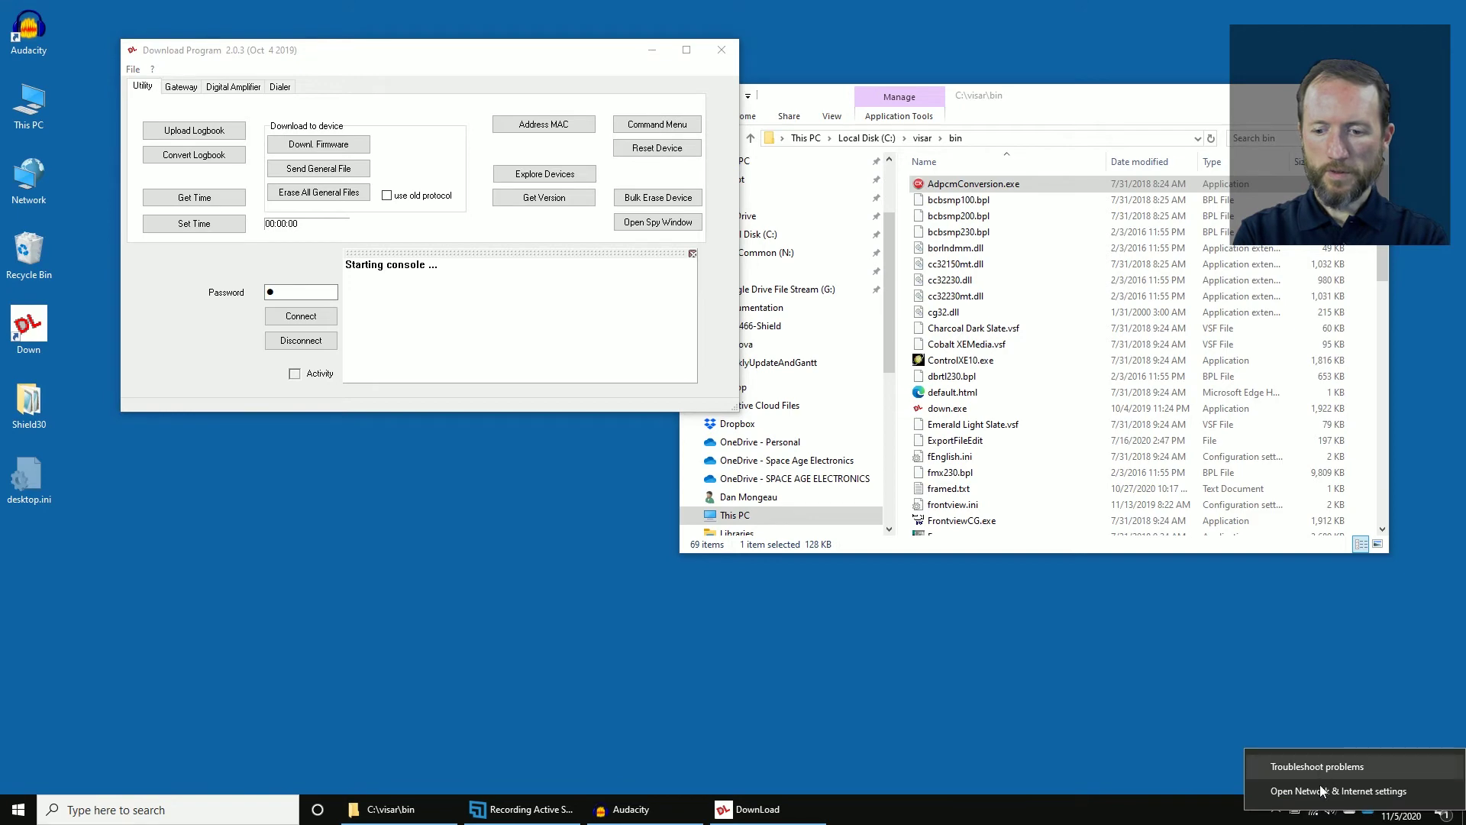
{"action": "left_click", "coordinate": [1323, 791]}
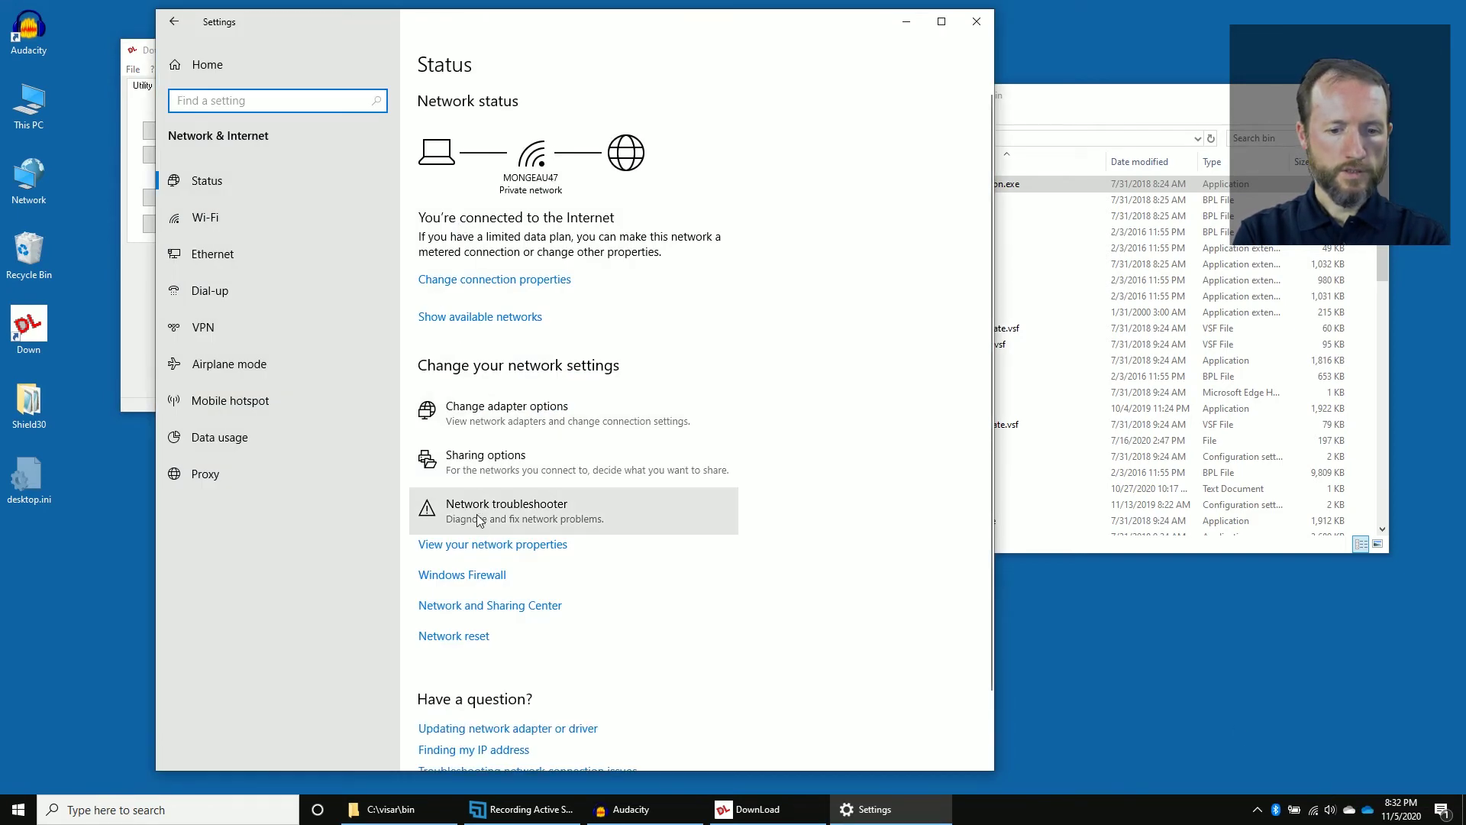
{"action": "left_click", "coordinate": [503, 395]}
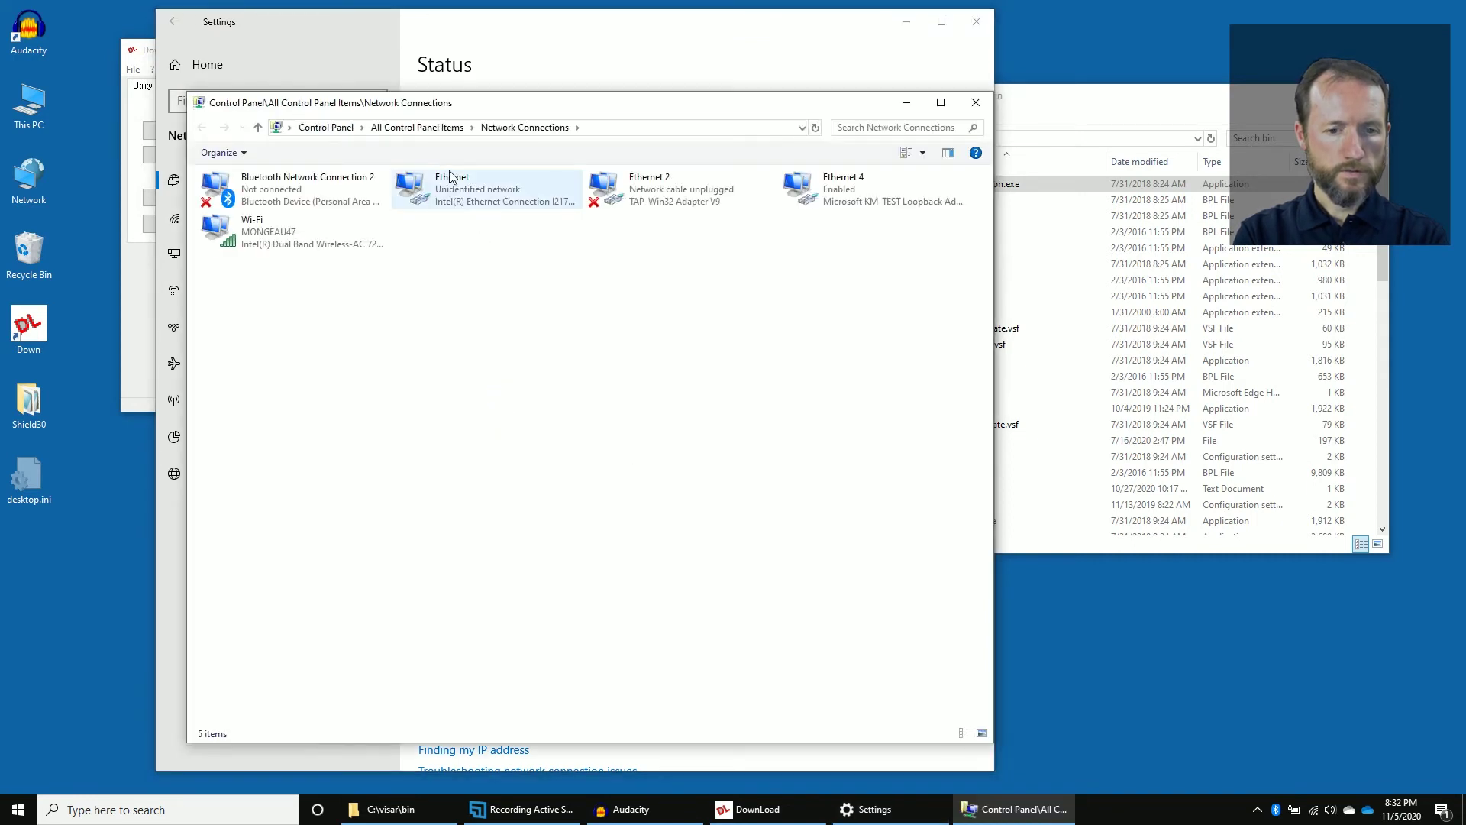
{"action": "left_click", "coordinate": [451, 187]}
{"action": "right_click", "coordinate": [450, 187]}
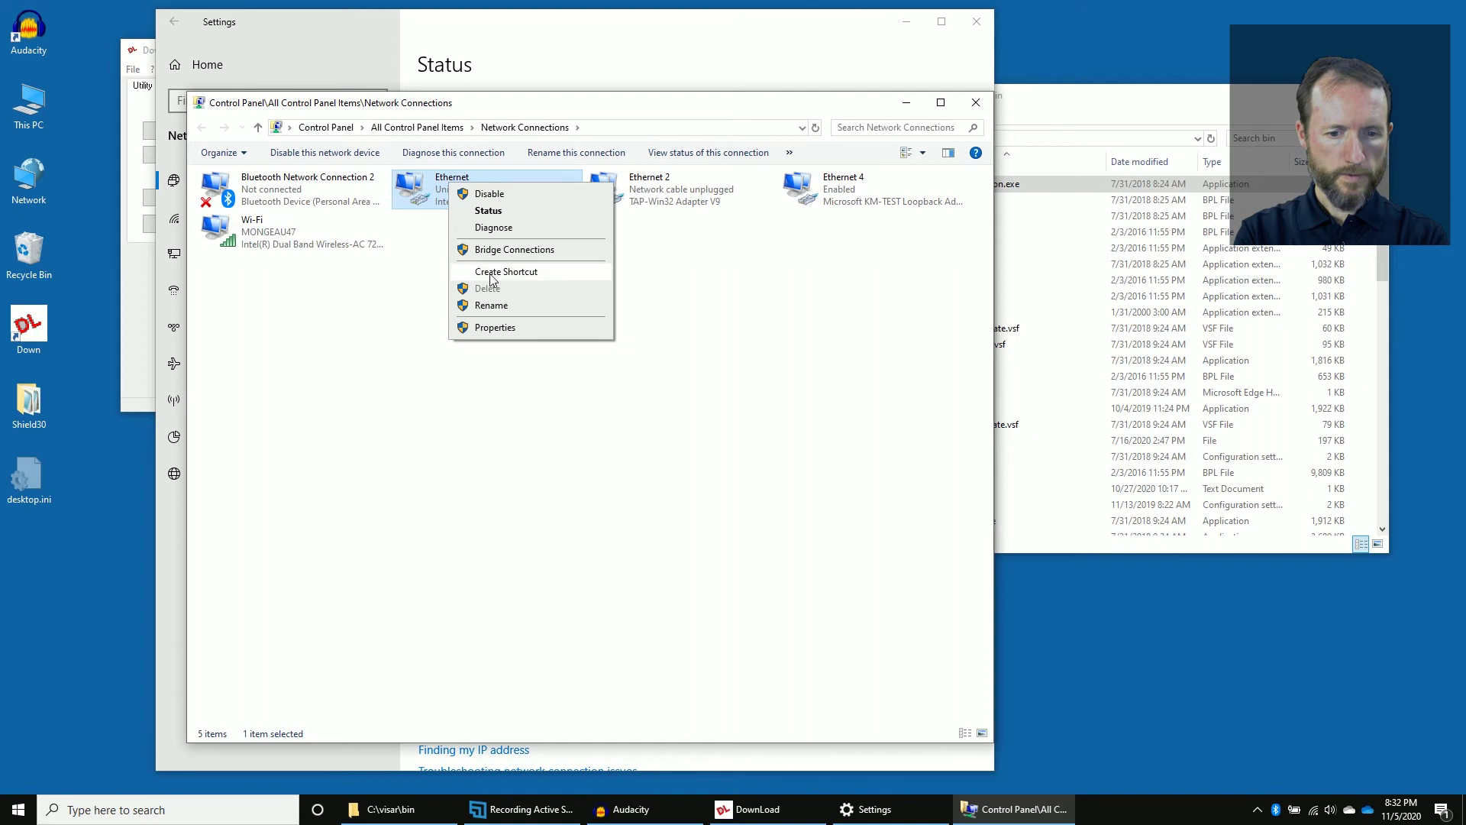
{"action": "left_click", "coordinate": [495, 328]}
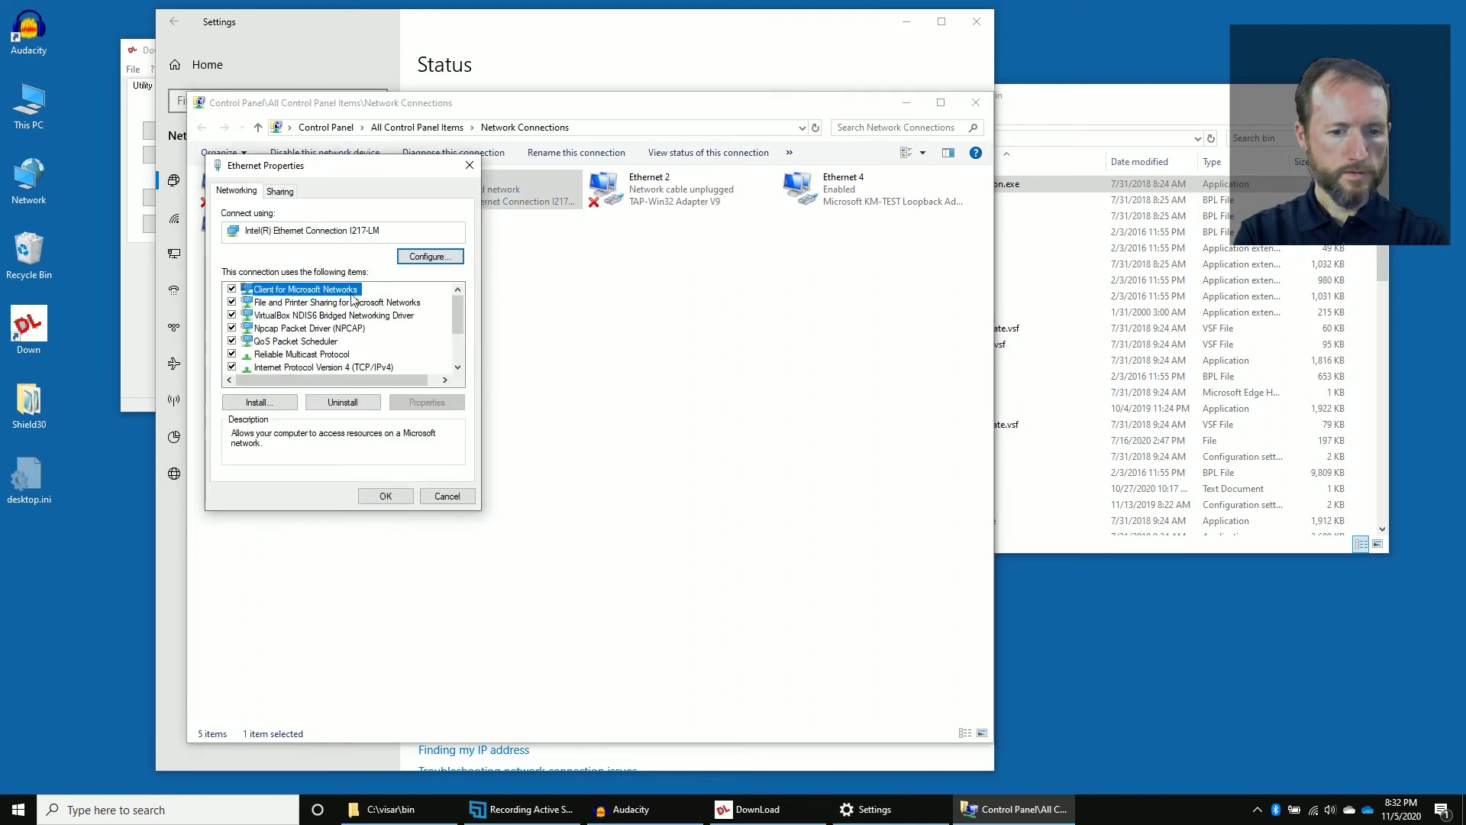
Give Ethernet IPv4 the static address 192.168.1.10 with subnet mask 255.255.255.0.
{"action": "double_click", "coordinate": [341, 368]}
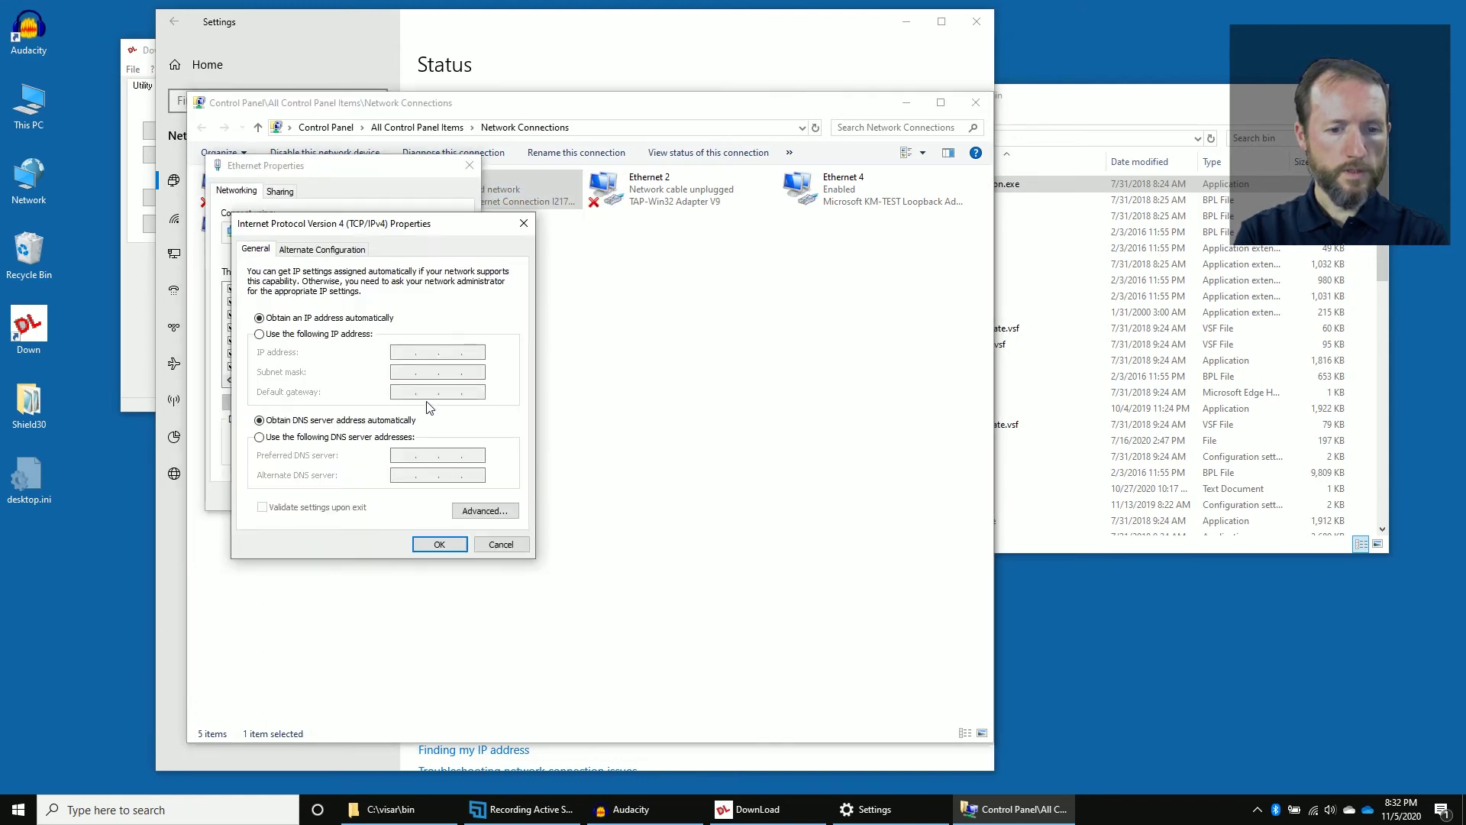
{"action": "left_click", "coordinate": [337, 336]}
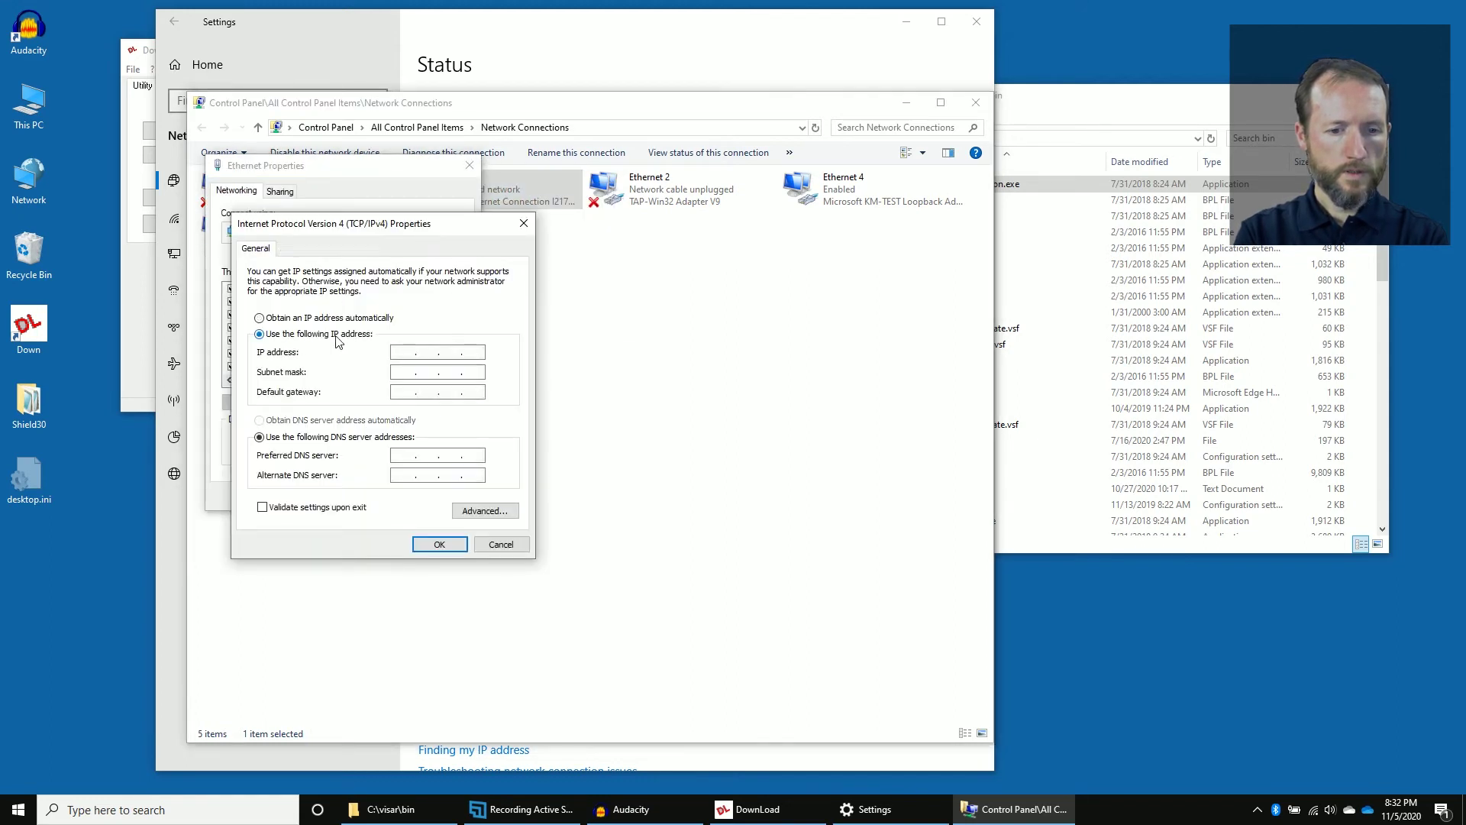
{"action": "left_click", "coordinate": [408, 351]}
{"action": "type", "text": "192.168."}
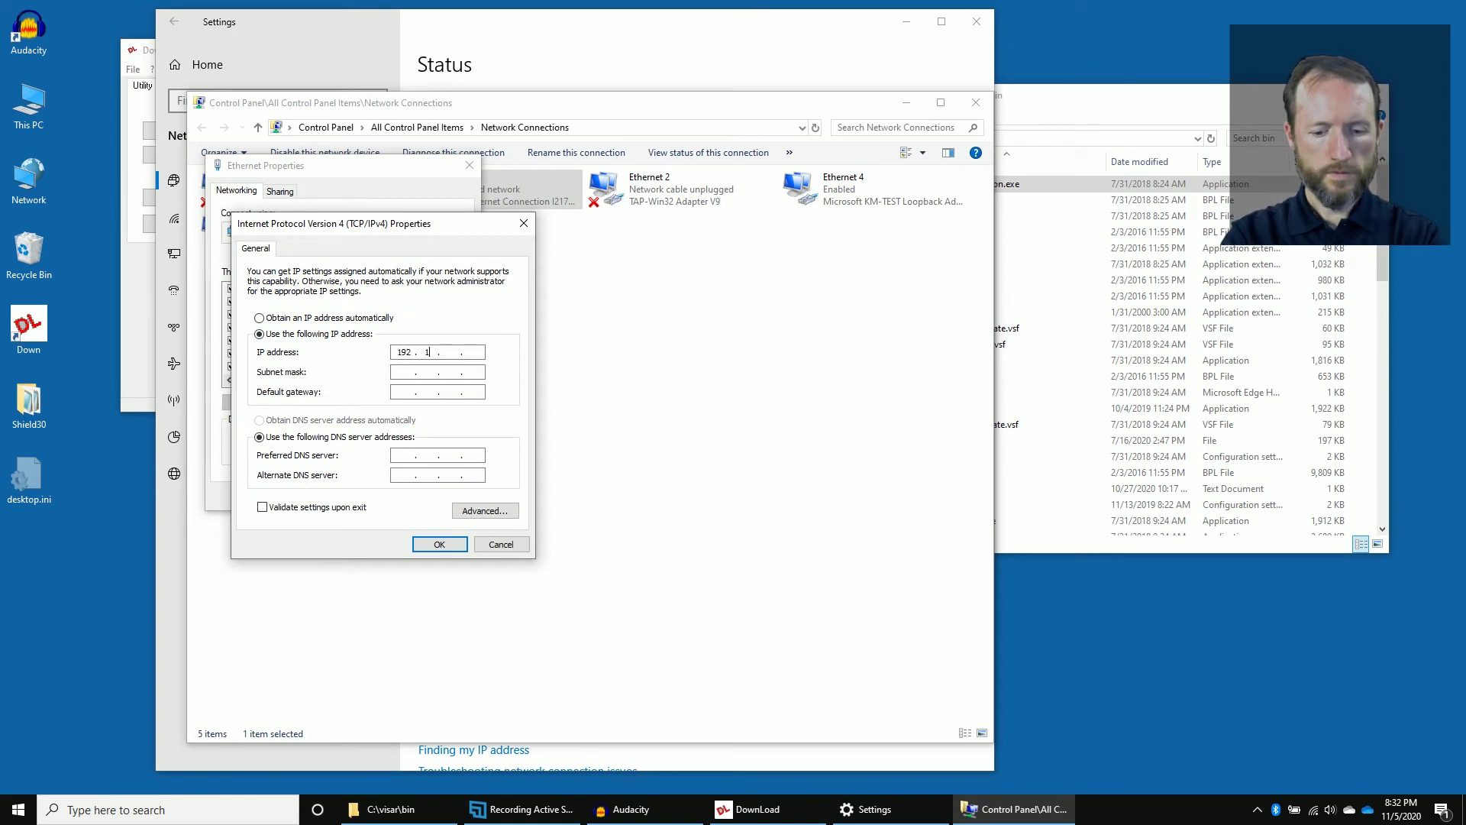
{"action": "type", "text": "1.10"}
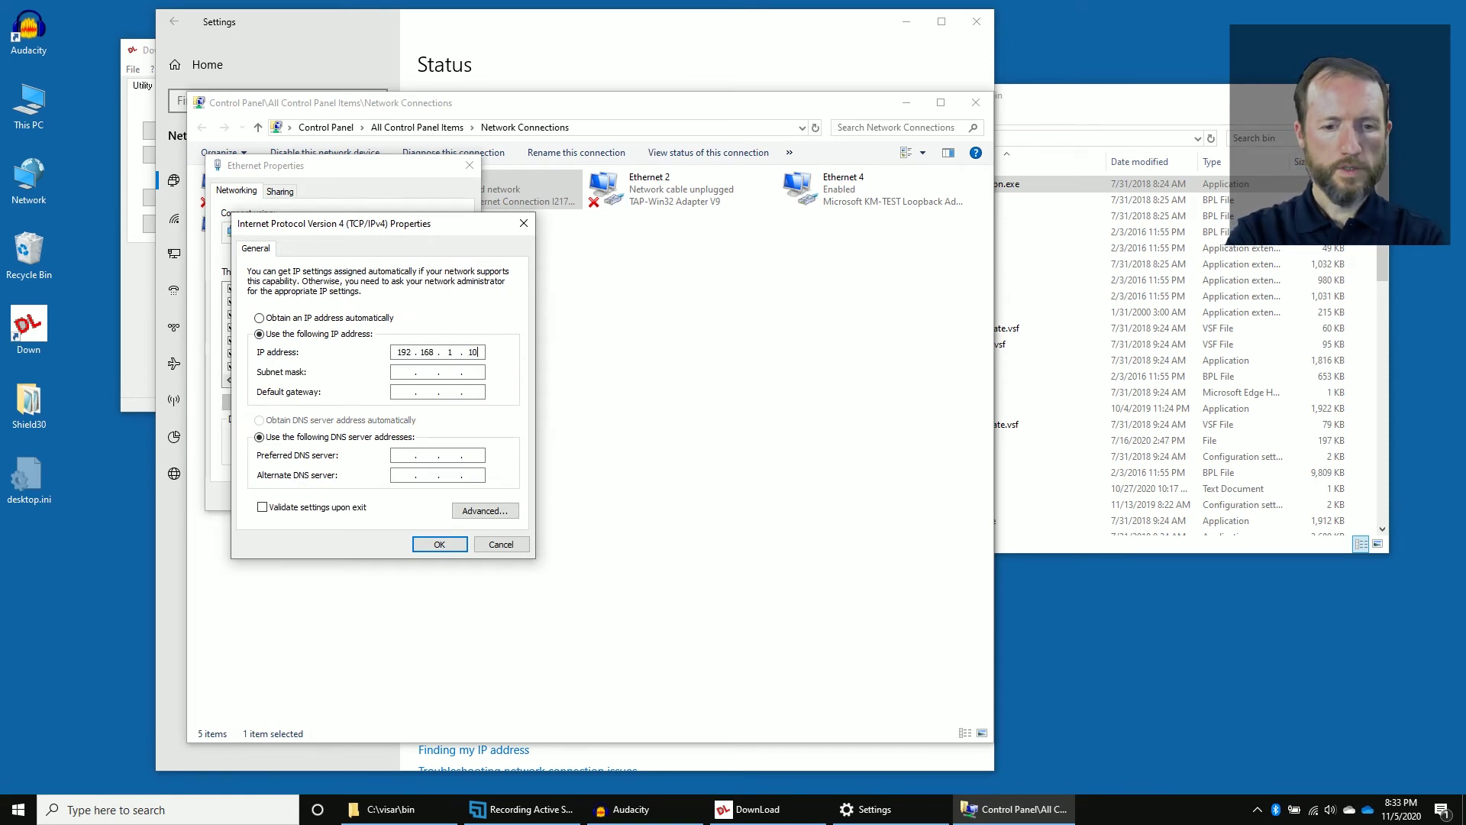
{"action": "left_click", "coordinate": [404, 372]}
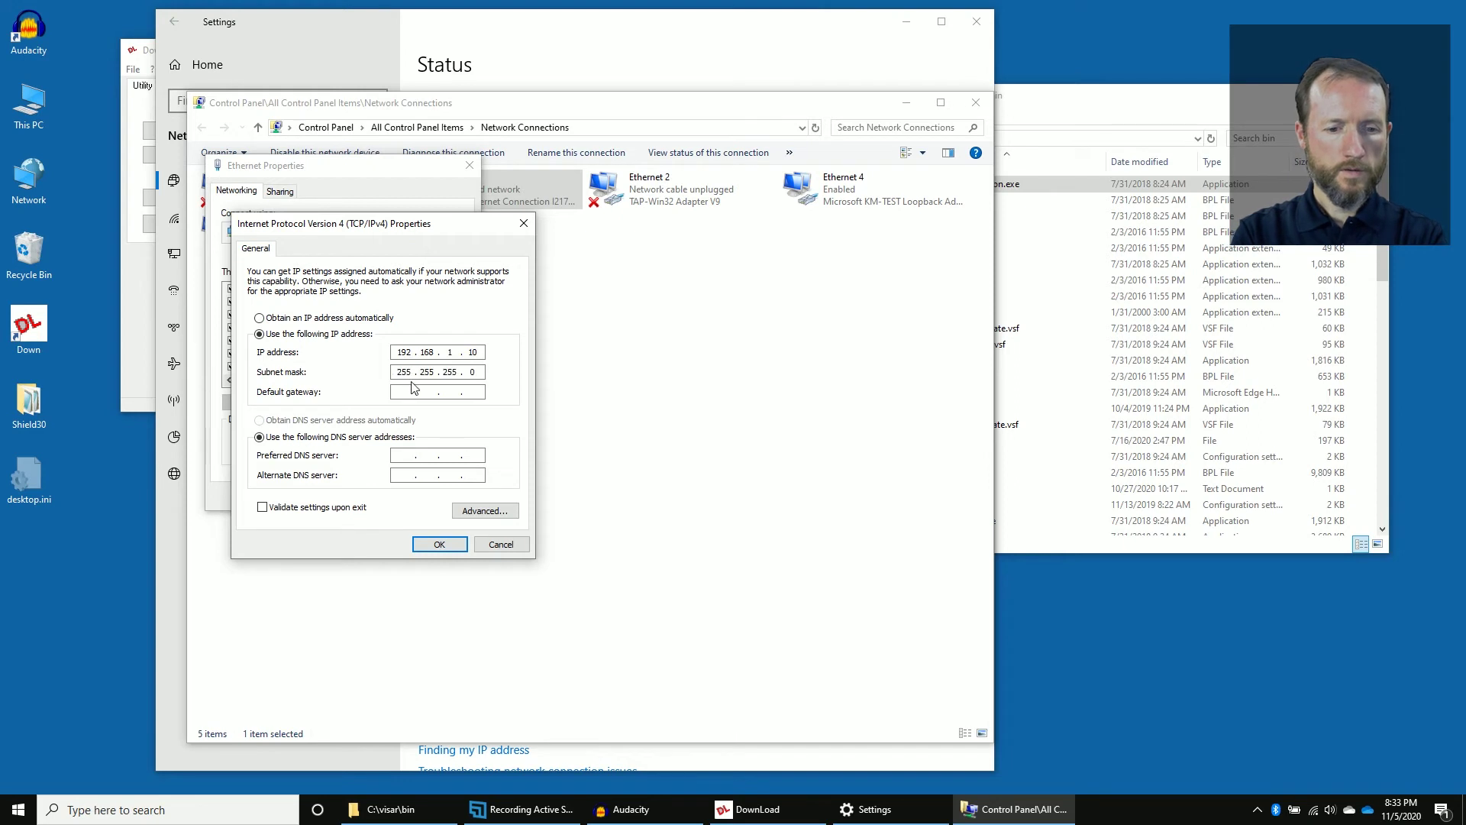
{"action": "left_click", "coordinate": [432, 543]}
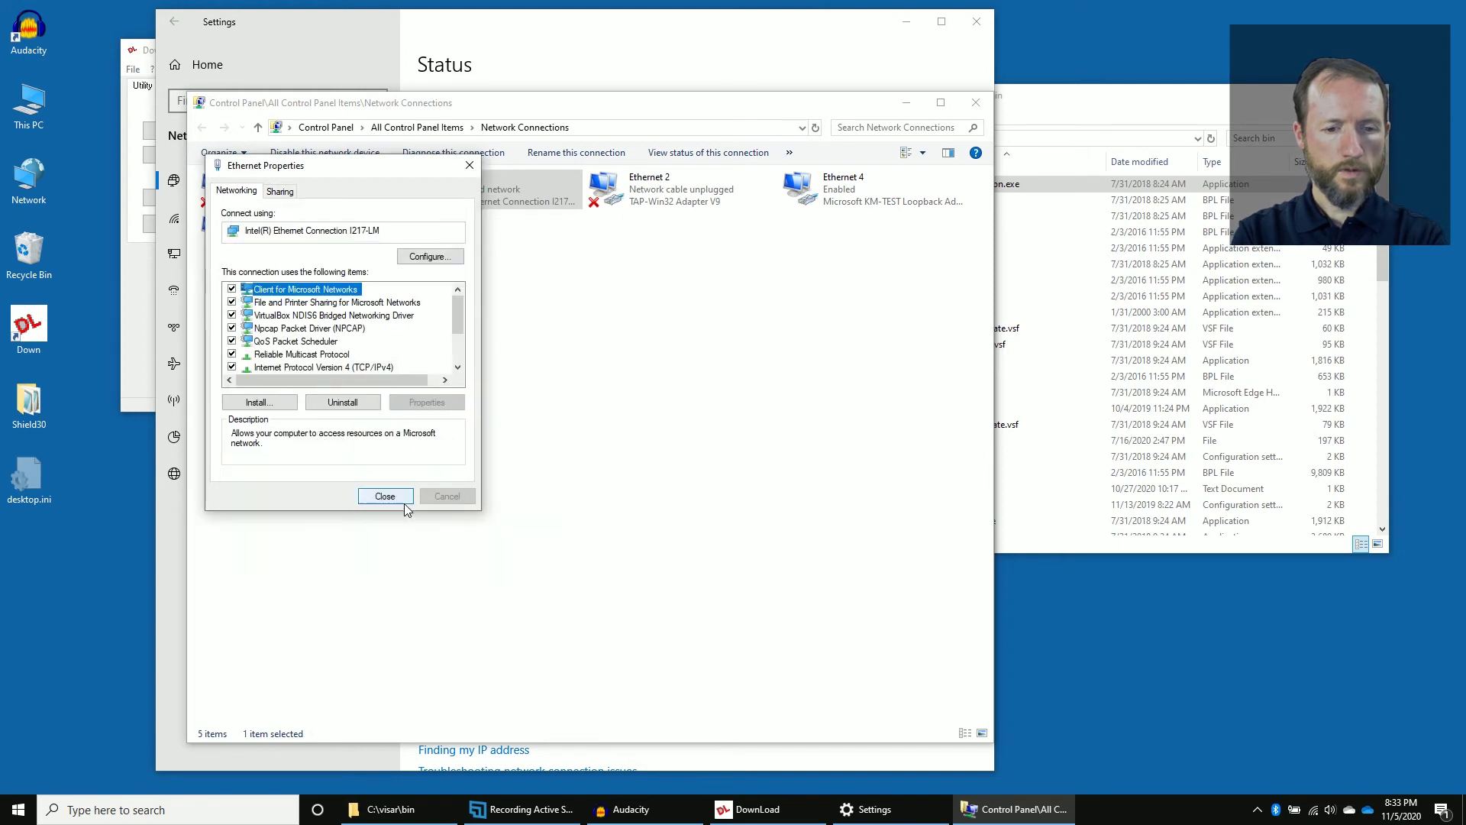
{"action": "left_click", "coordinate": [405, 506]}
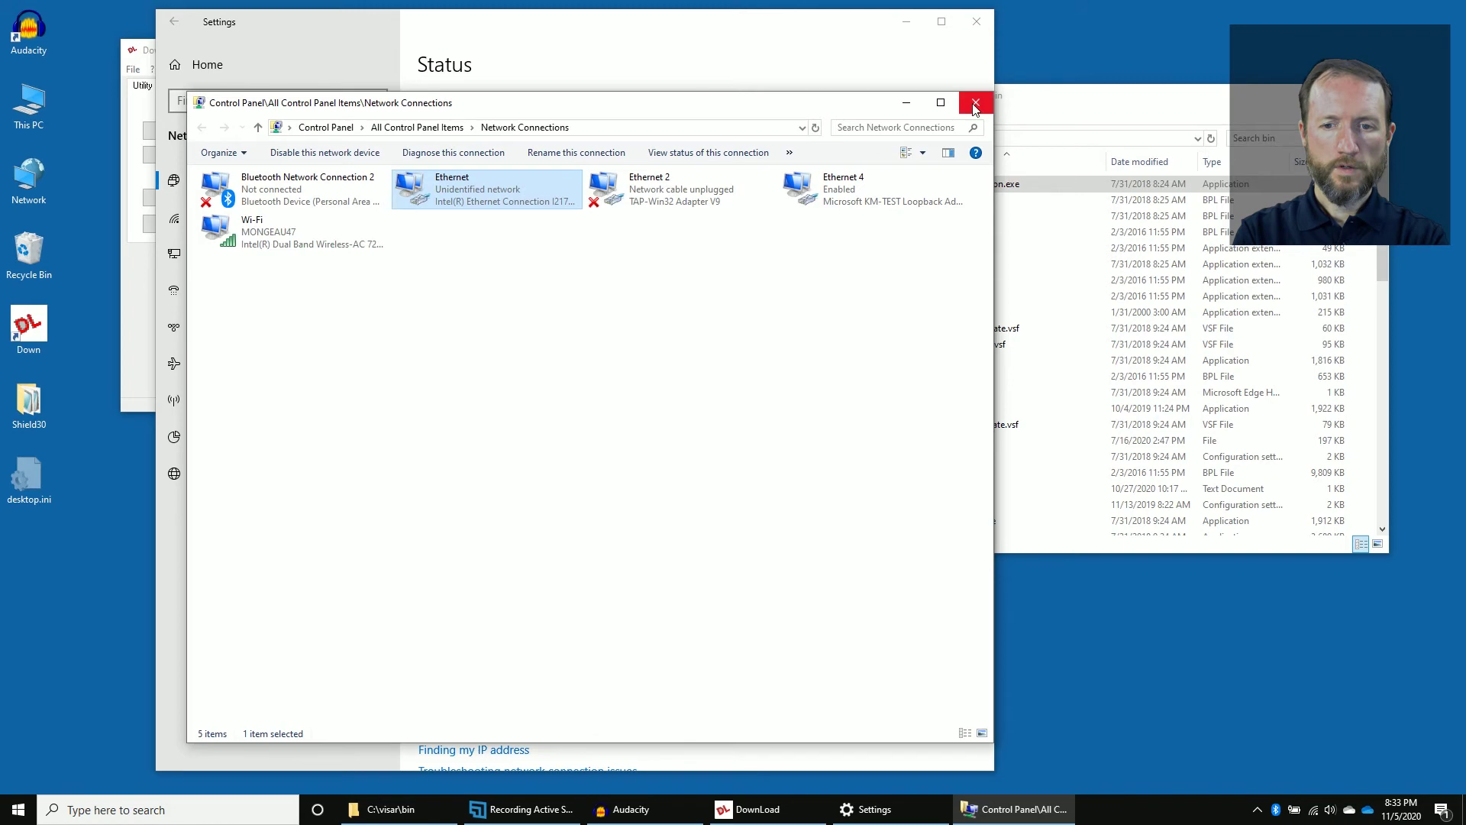
{"action": "left_click", "coordinate": [975, 103]}
Set Download Program's Communication Set Up IP to 192.168.1.100 via the File menu's Configuration.
{"action": "left_click", "coordinate": [980, 27]}
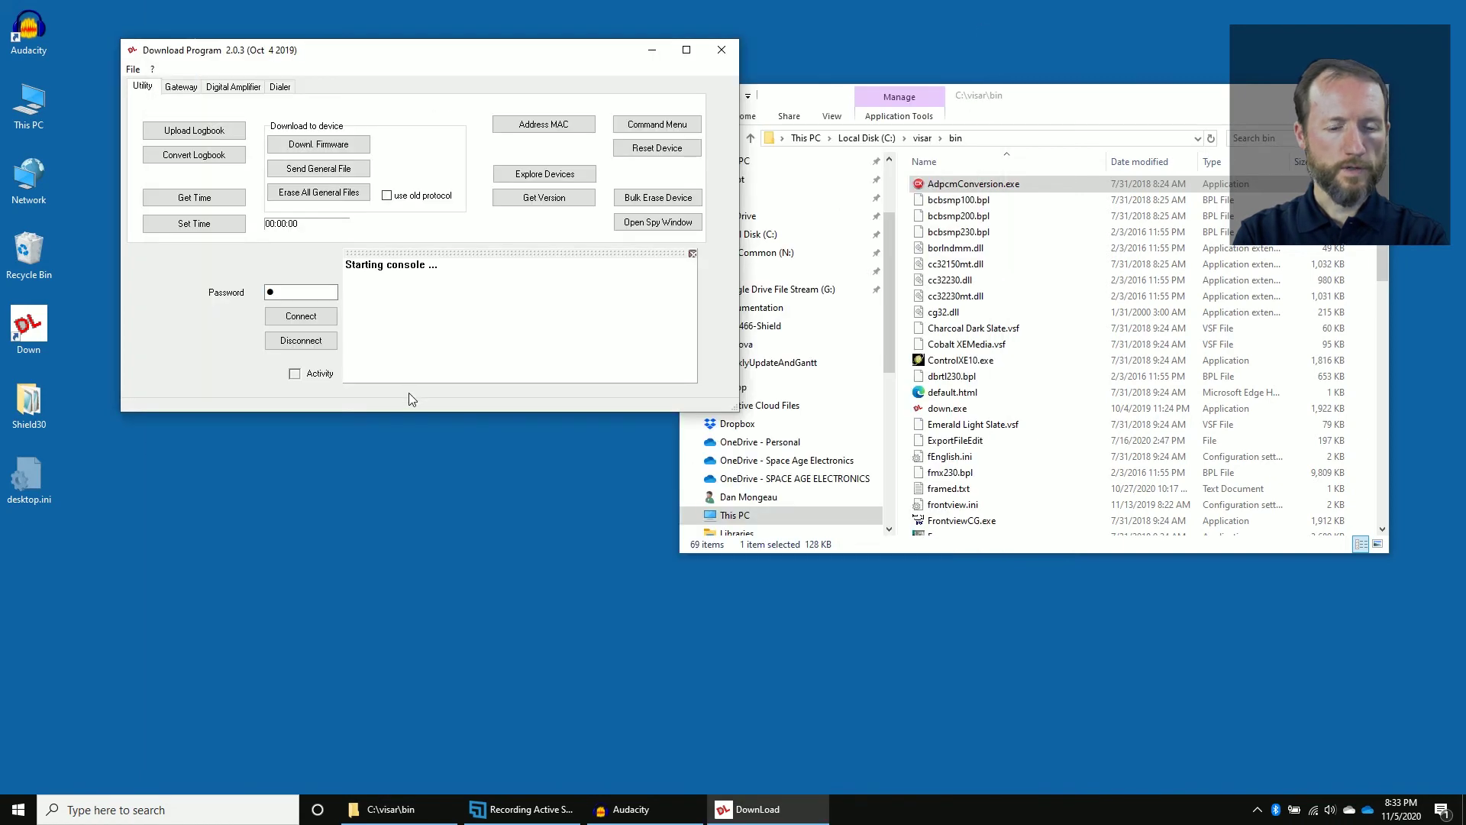
{"action": "left_click", "coordinate": [133, 69]}
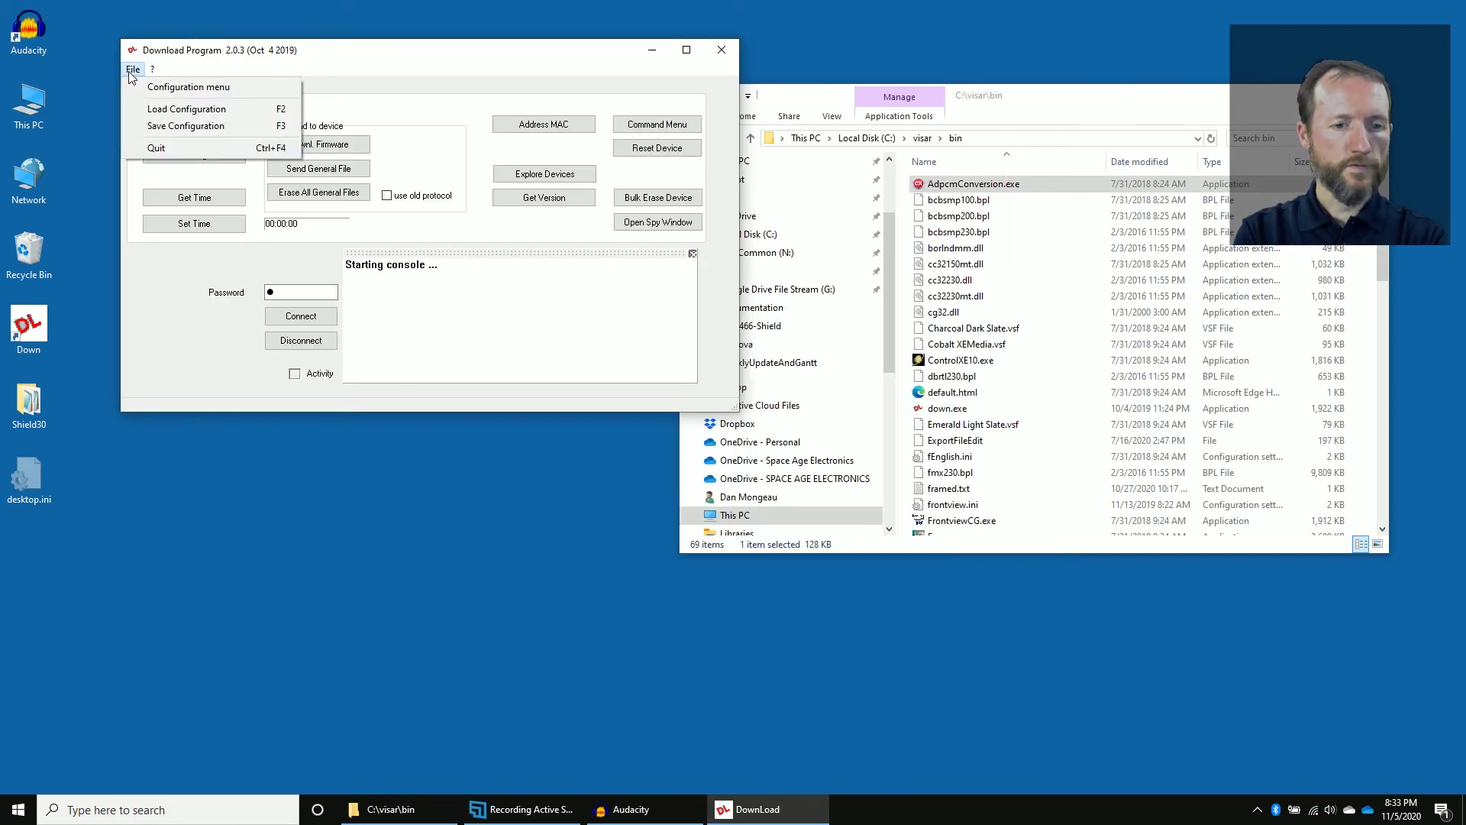
{"action": "mouse_move", "coordinate": [152, 70]}
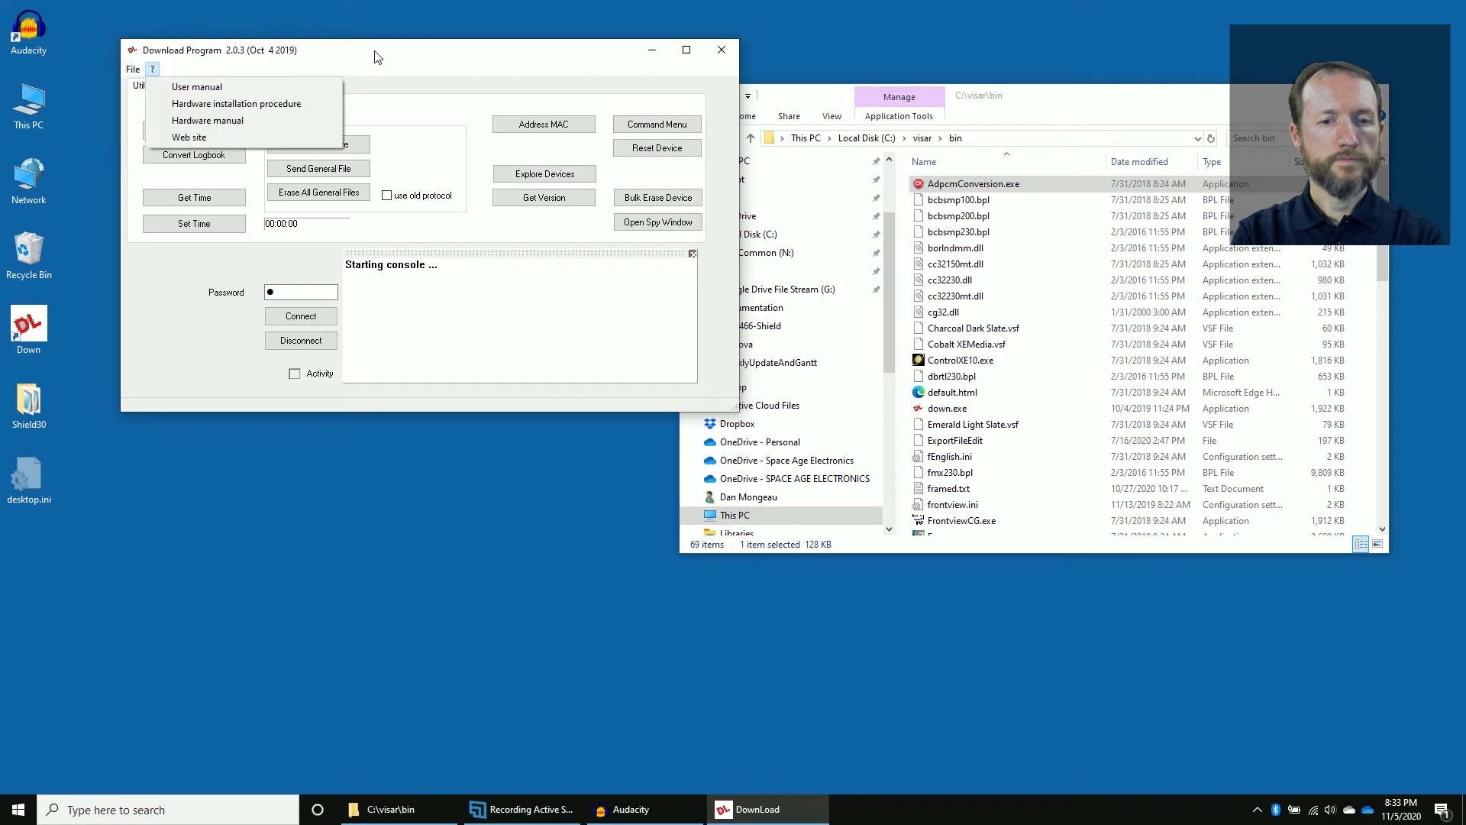
{"action": "left_click", "coordinate": [468, 278]}
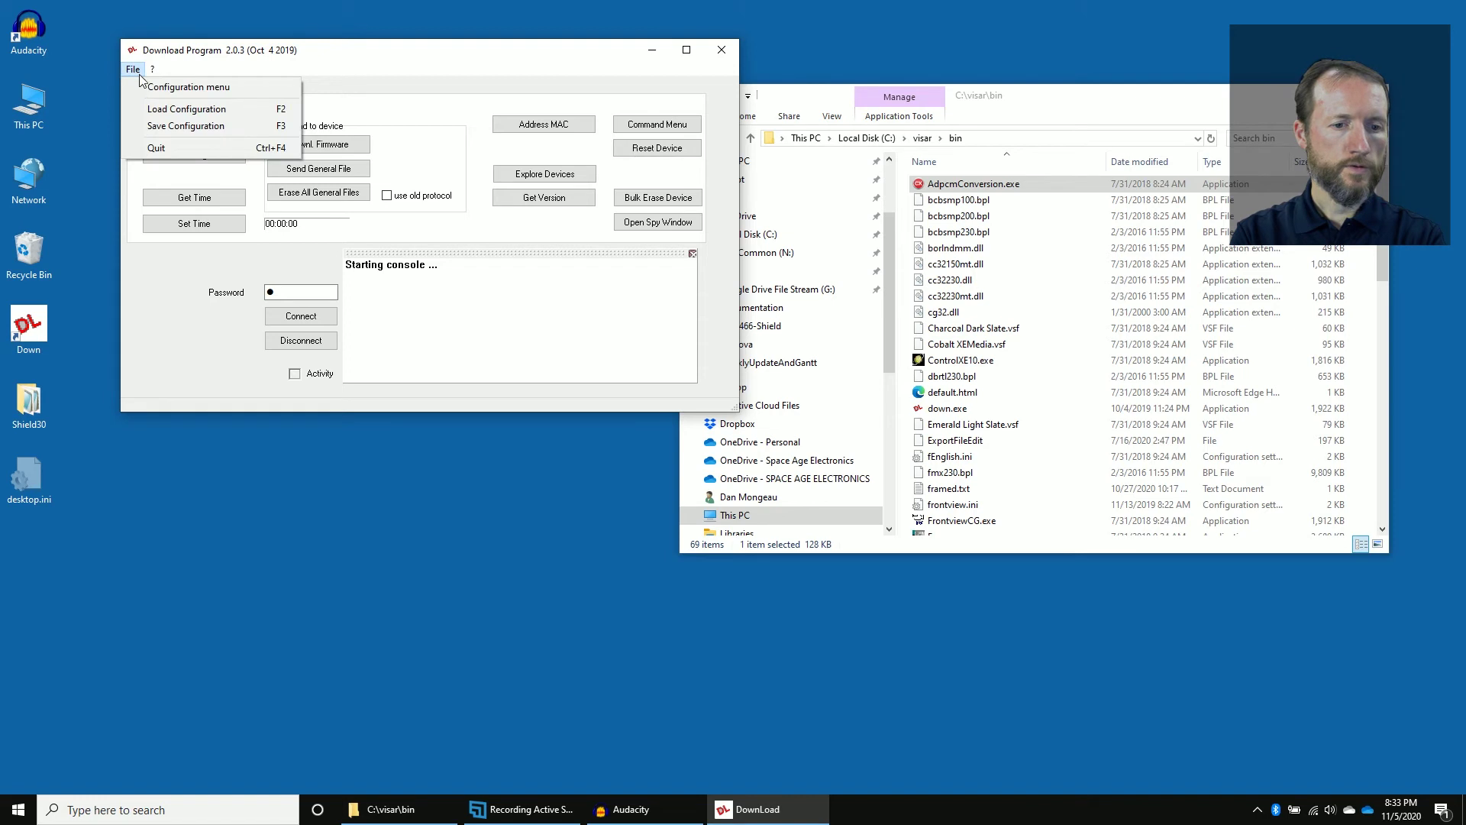
{"action": "left_click", "coordinate": [168, 88]}
{"action": "left_click", "coordinate": [383, 235]}
{"action": "key", "text": "BackSpace"}
{"action": "key", "text": "BackSpace"}
{"action": "key", "text": "BackSpace"}
{"action": "key", "text": "BackSpace"}
{"action": "key", "text": "BackSpace"}
{"action": "key", "text": "BackSpace"}
{"action": "key", "text": "BackSpace"}
{"action": "key", "text": "BackSpace"}
{"action": "key", "text": "BackSpace"}
{"action": "key", "text": "BackSpace"}
{"action": "key", "text": "BackSpace"}
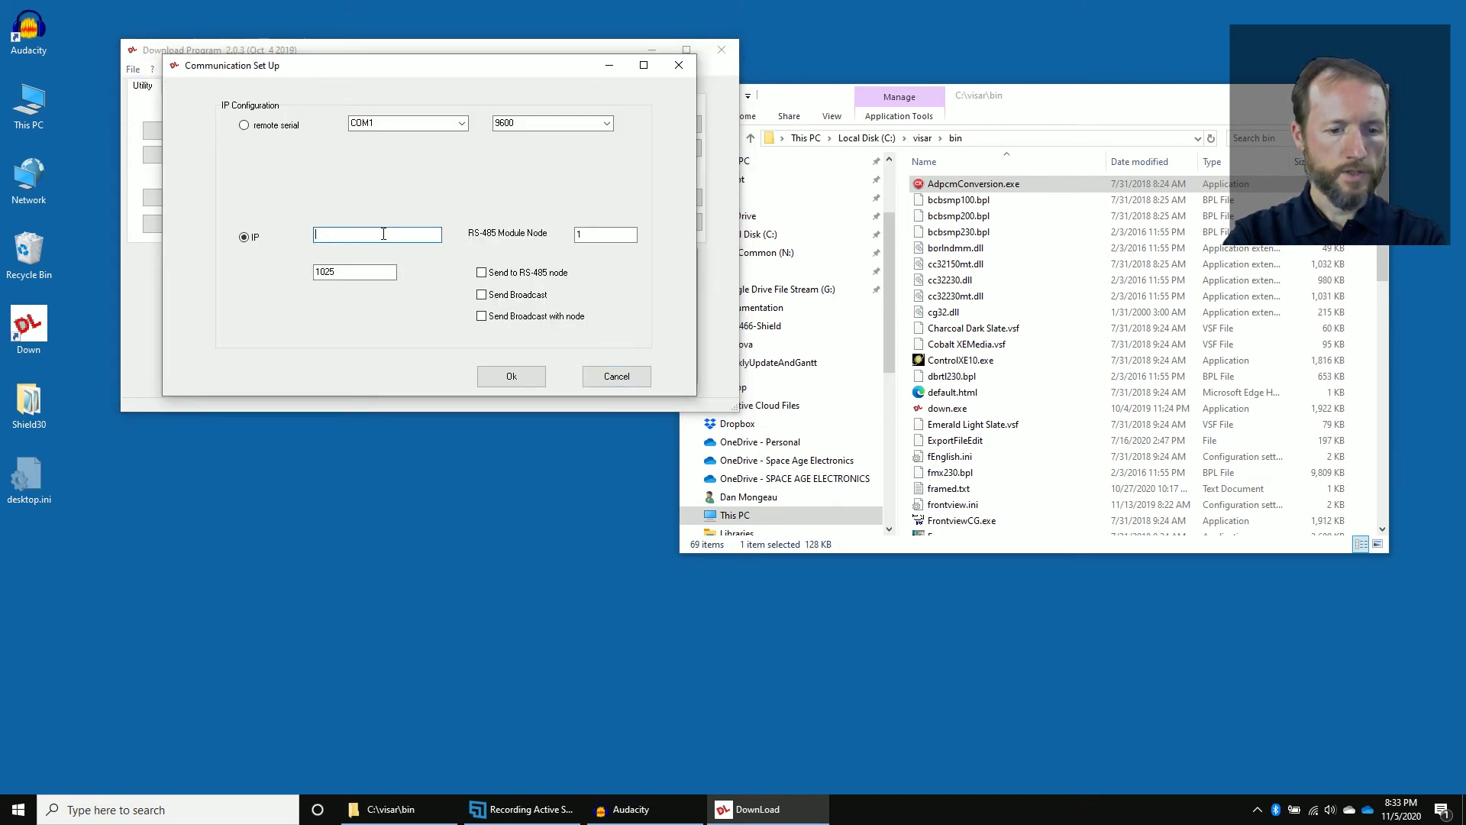
{"action": "type", "text": "192"}
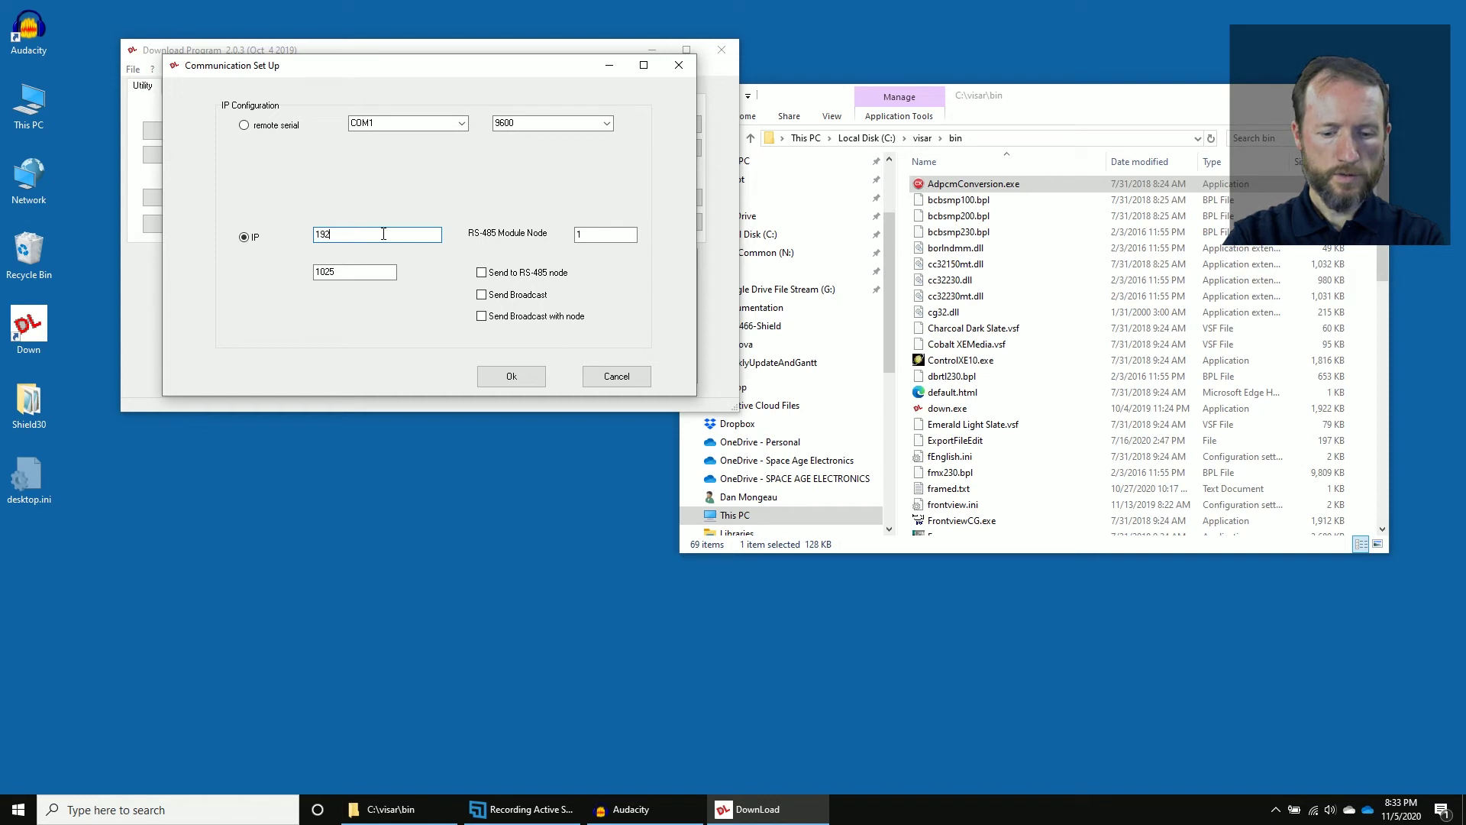
{"action": "type", "text": ".168.1.100"}
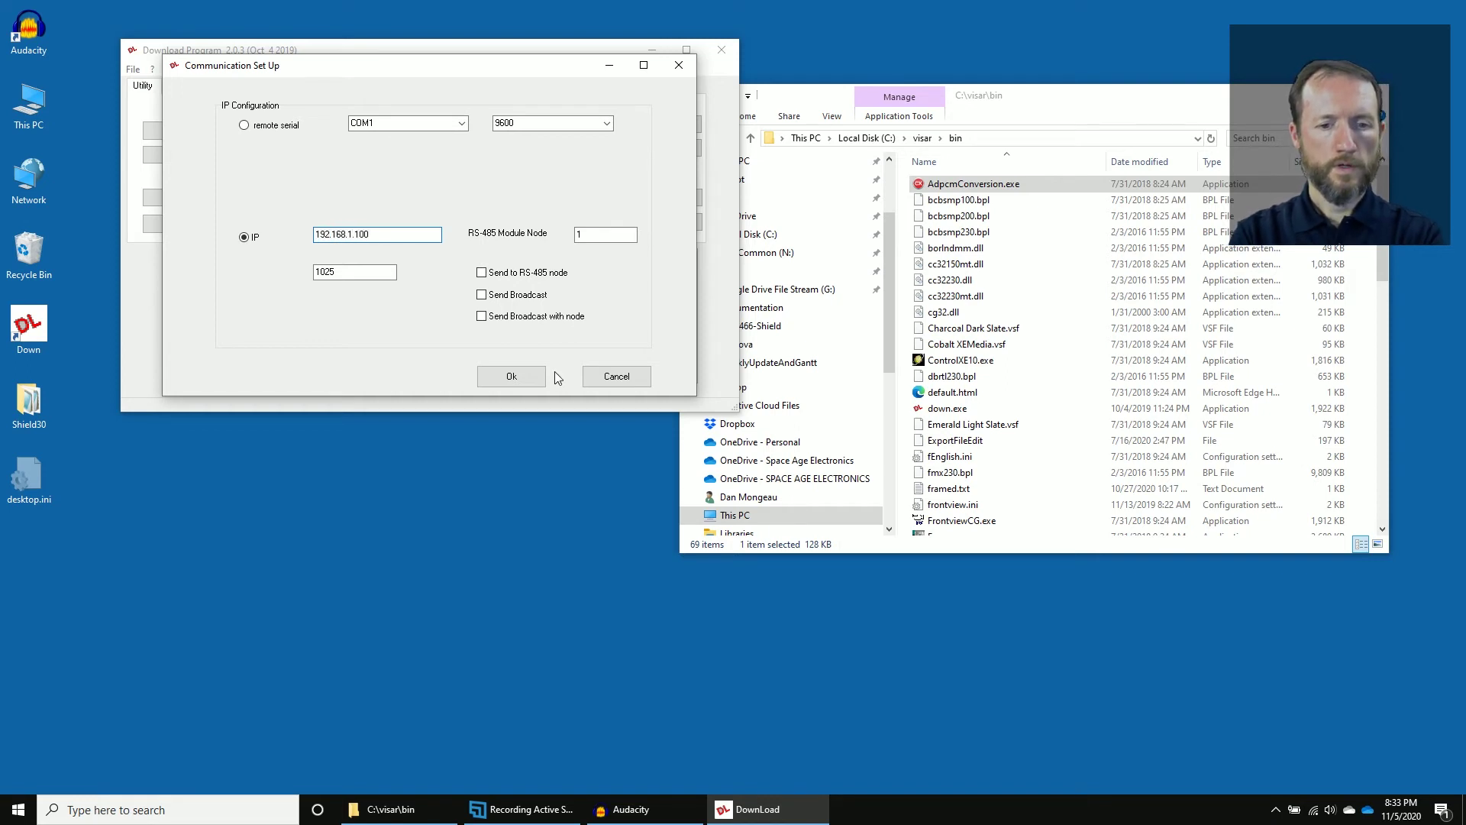
{"action": "left_click", "coordinate": [515, 376]}
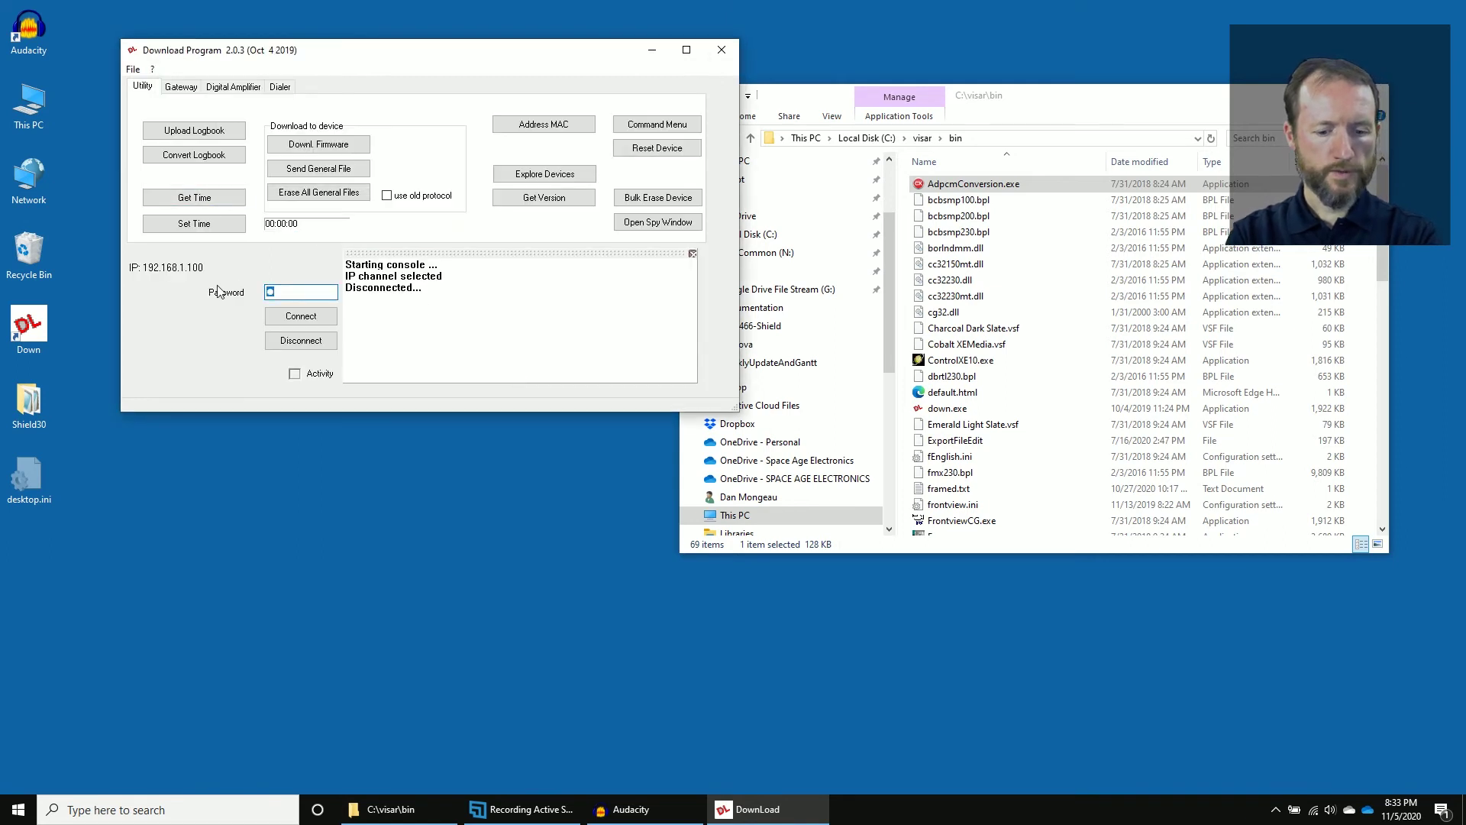
Enter the password, connect to the amplifier, and open UserVoice on the Digital Amplifier tab.
{"action": "type", "text": "admin"}
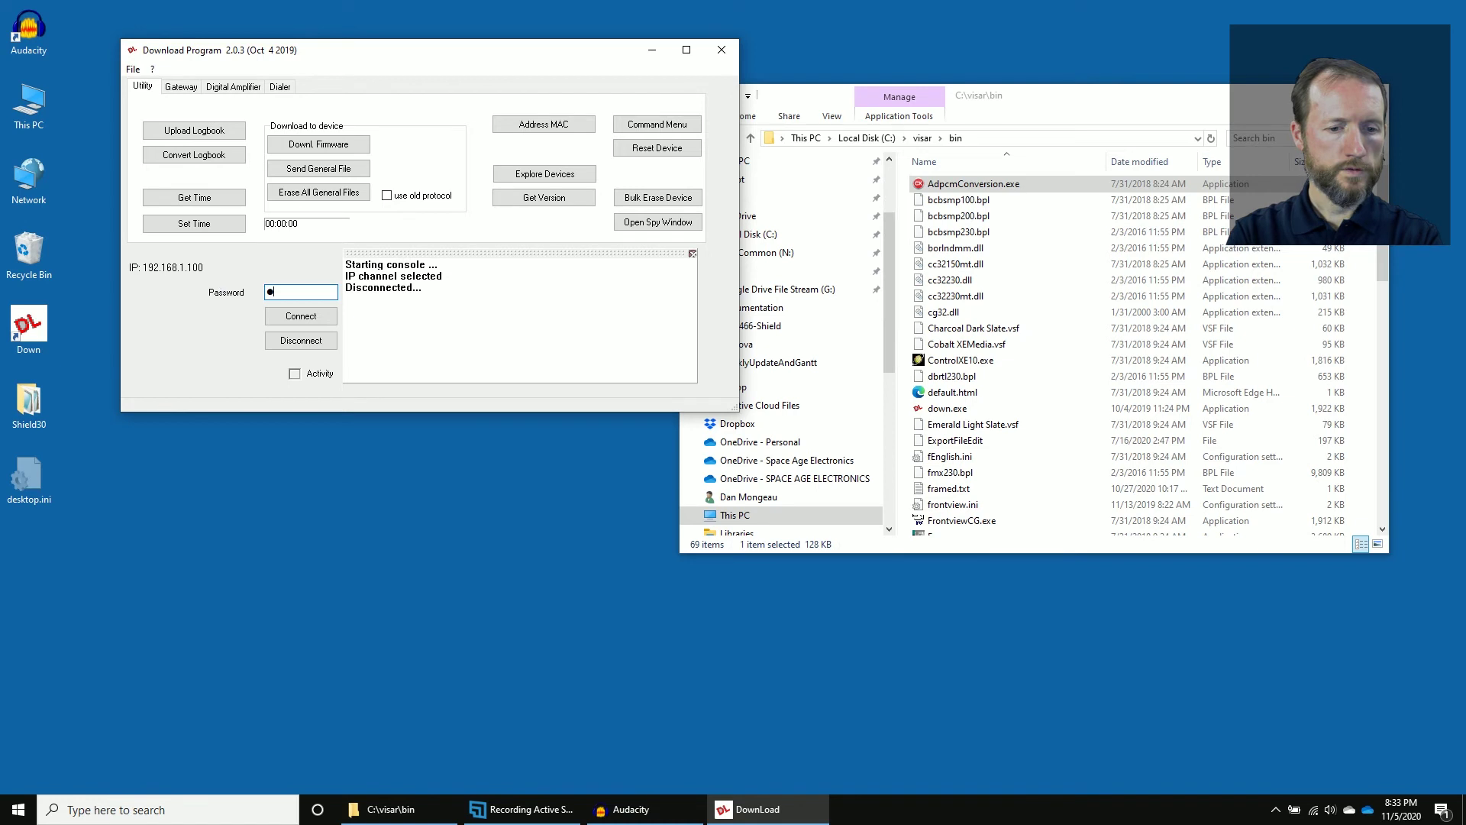
{"action": "left_click", "coordinate": [309, 320]}
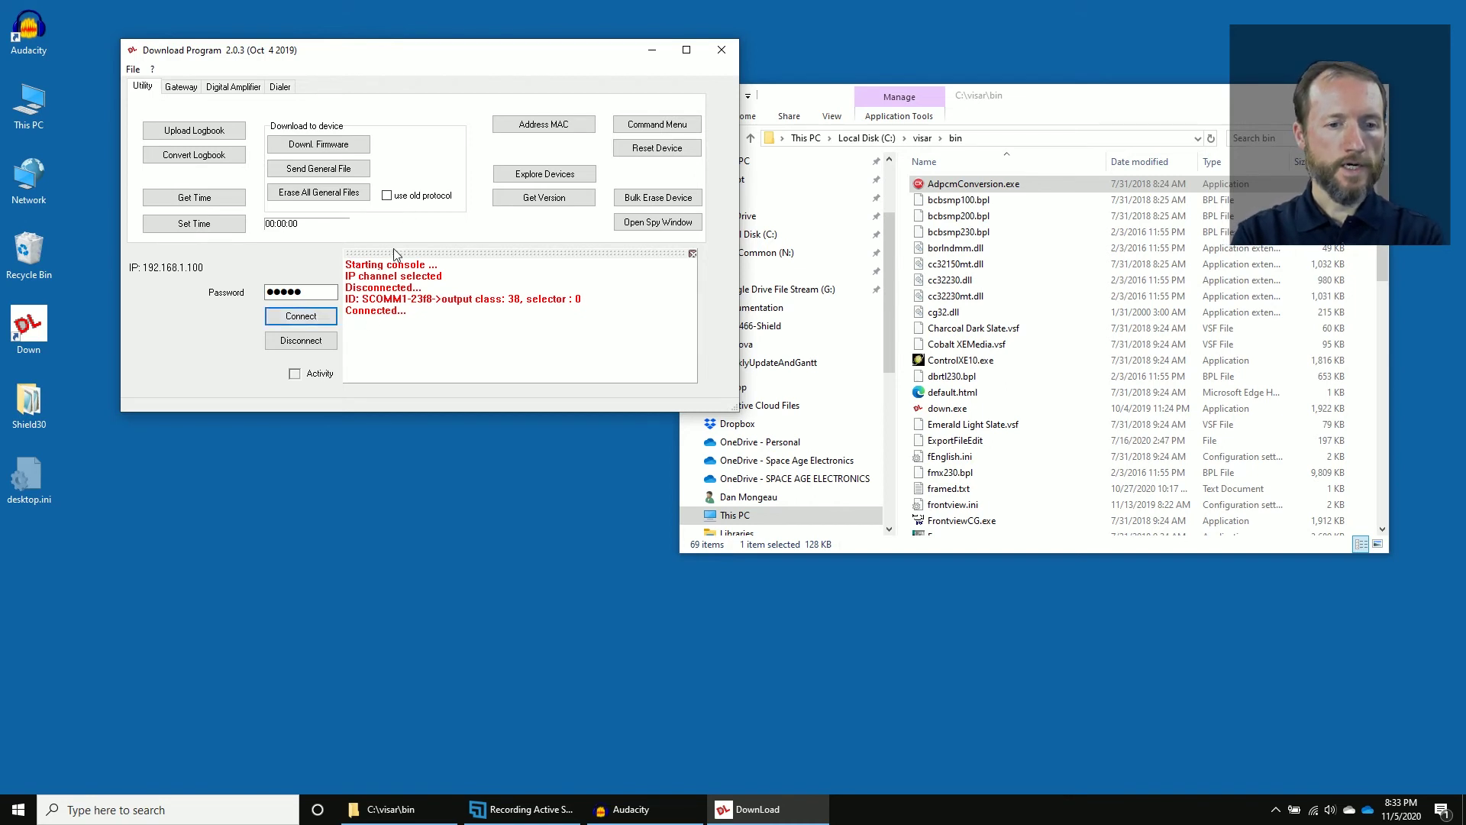
{"action": "left_click", "coordinate": [234, 88]}
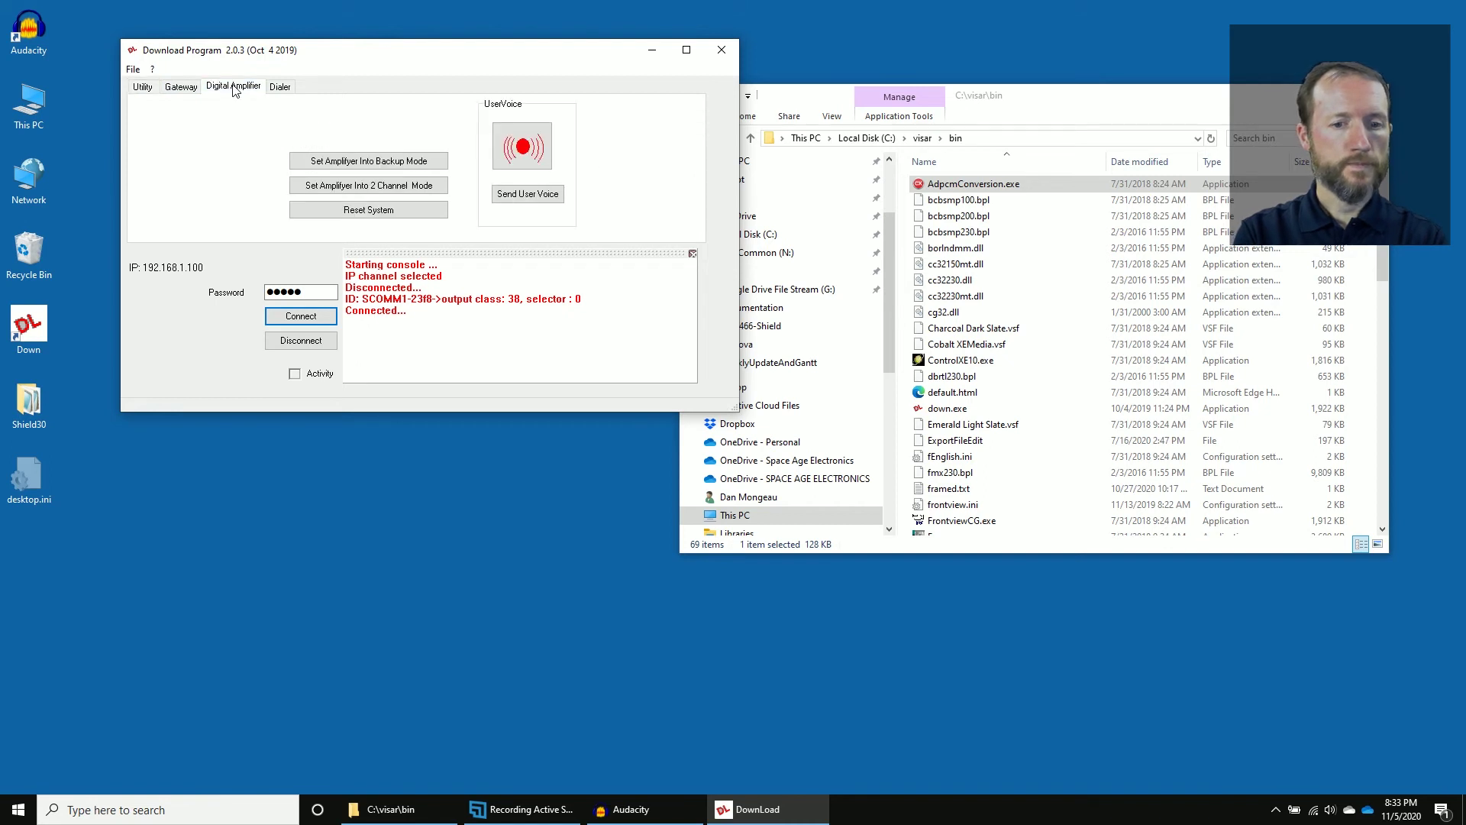
{"action": "left_click", "coordinate": [522, 145]}
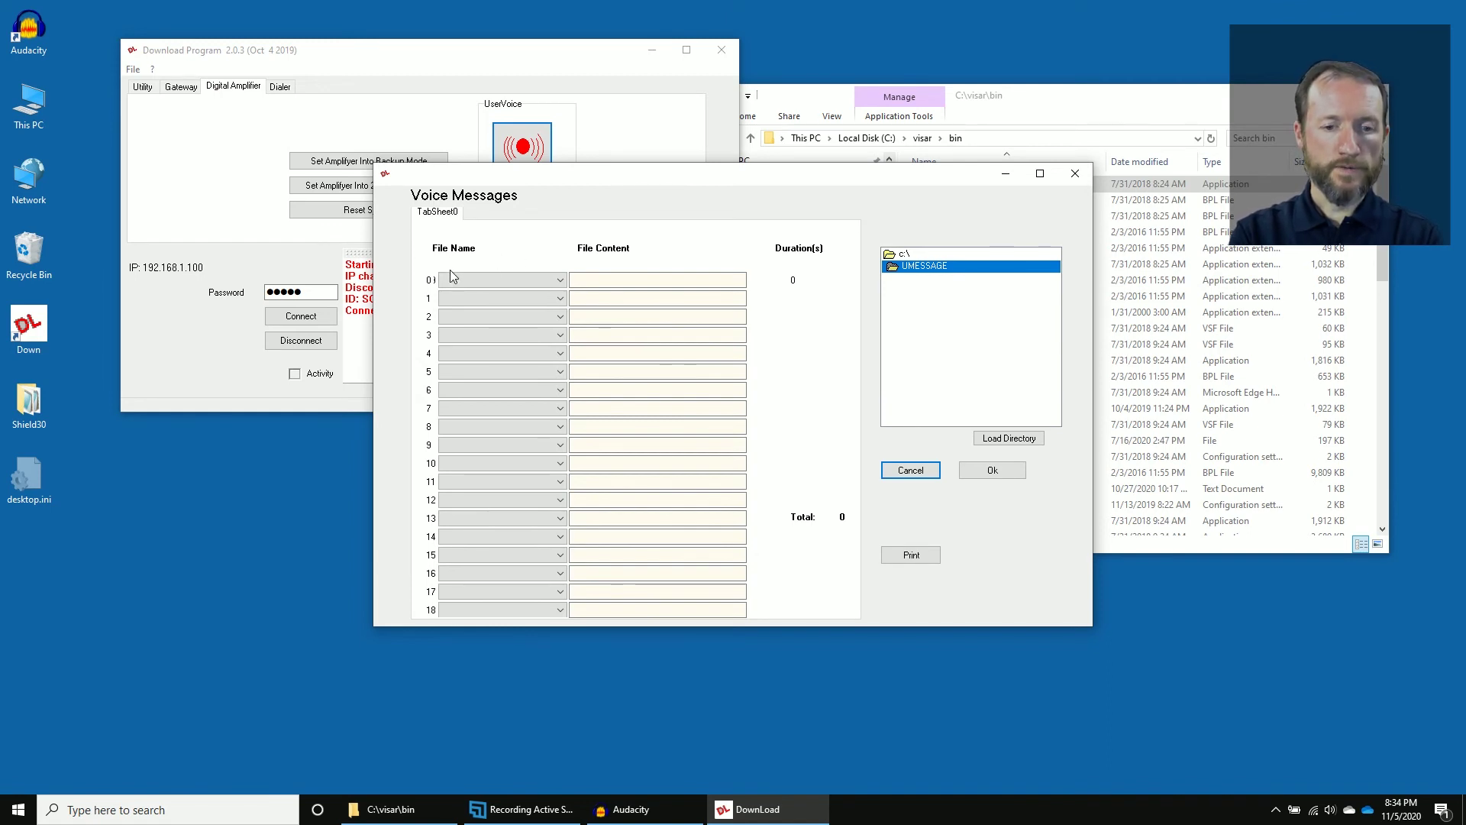
Assign 00-example, 01-Default-ClearToTalk, 02-Default-ClearToListen and 03-Default-EndCall .son to slots 0–3 and confirm.
{"action": "left_click", "coordinate": [553, 281]}
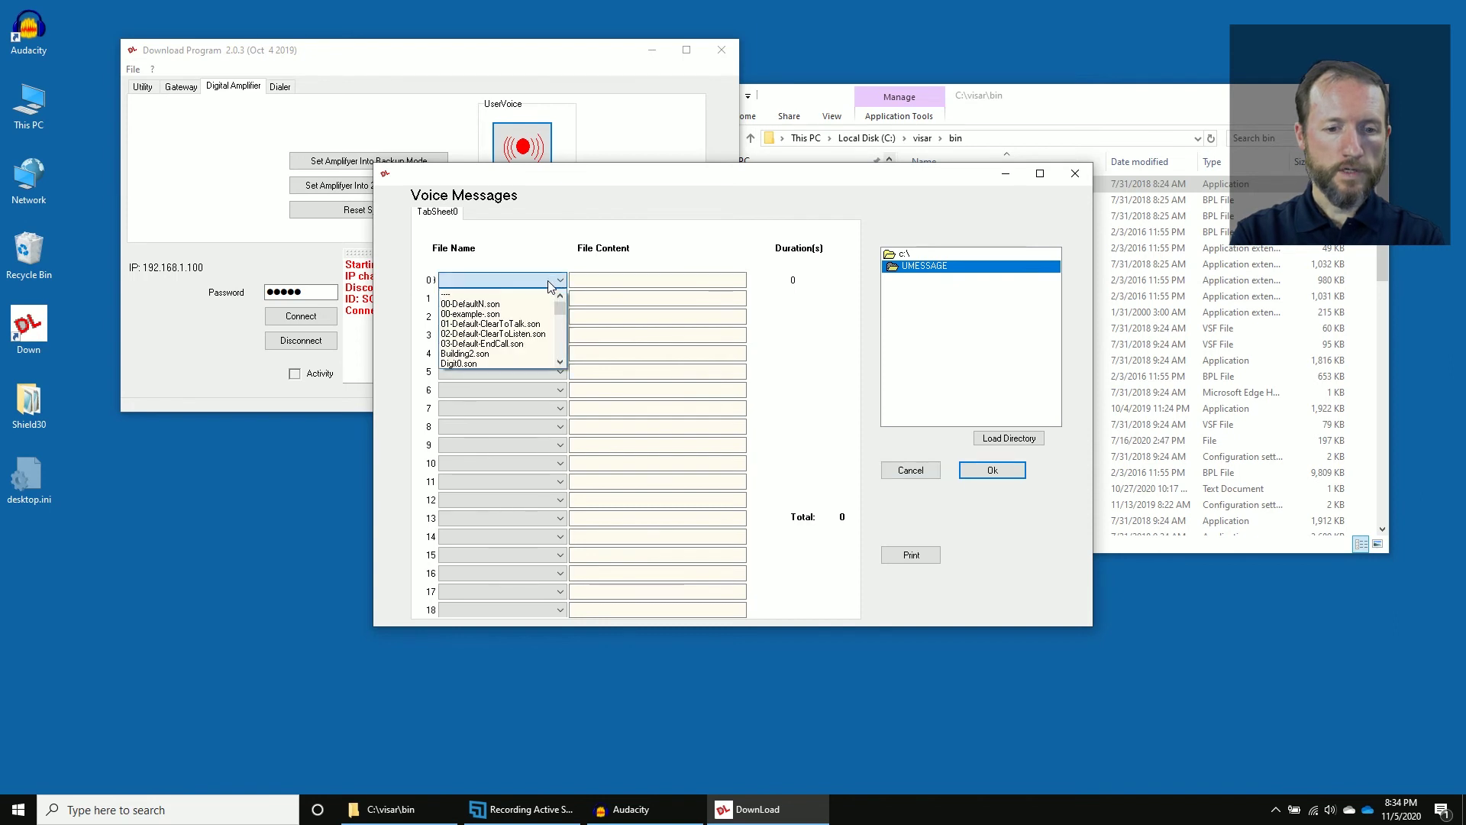
{"action": "left_click", "coordinate": [522, 315]}
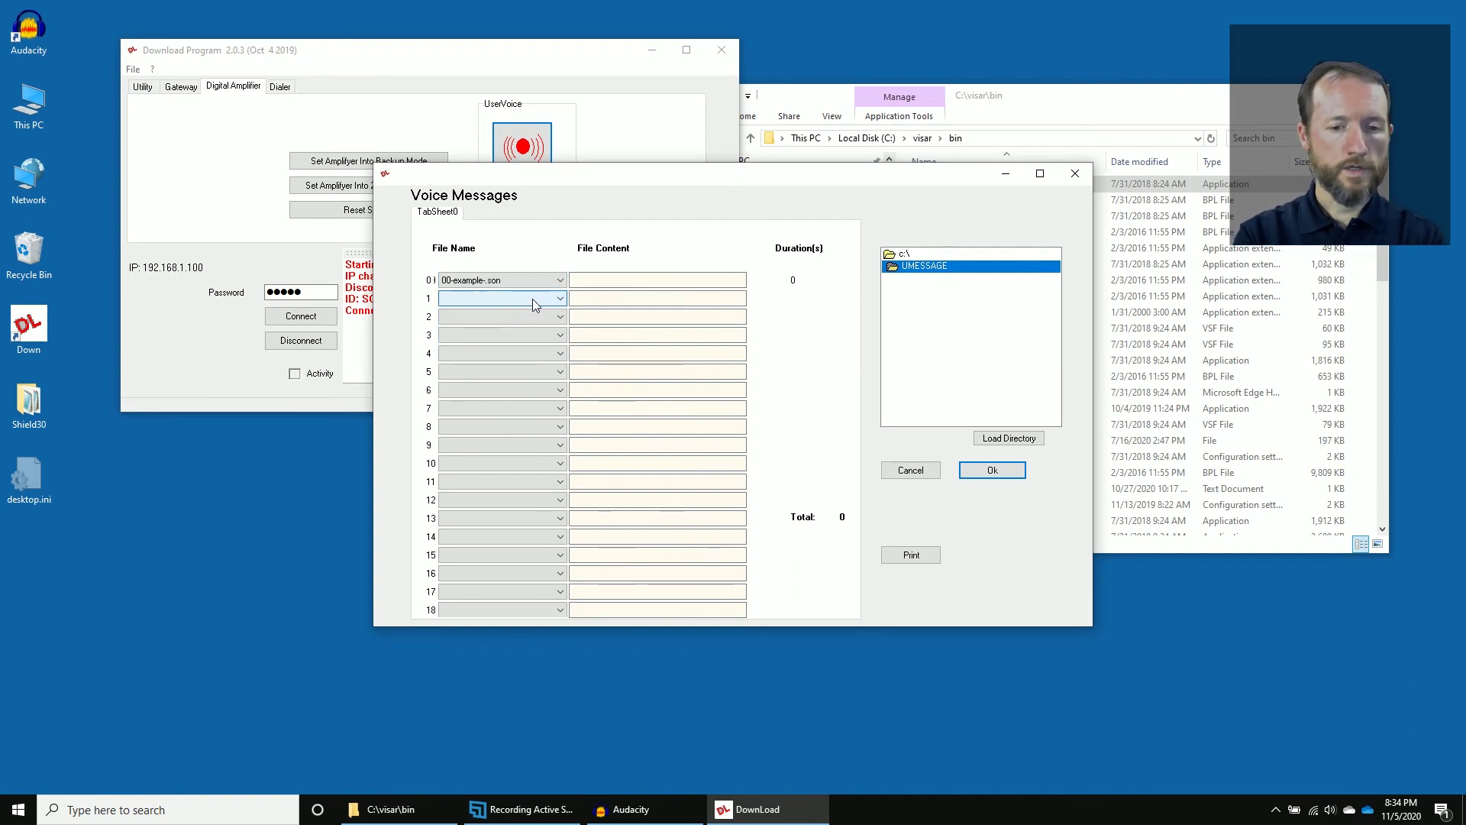
{"action": "left_click", "coordinate": [533, 299]}
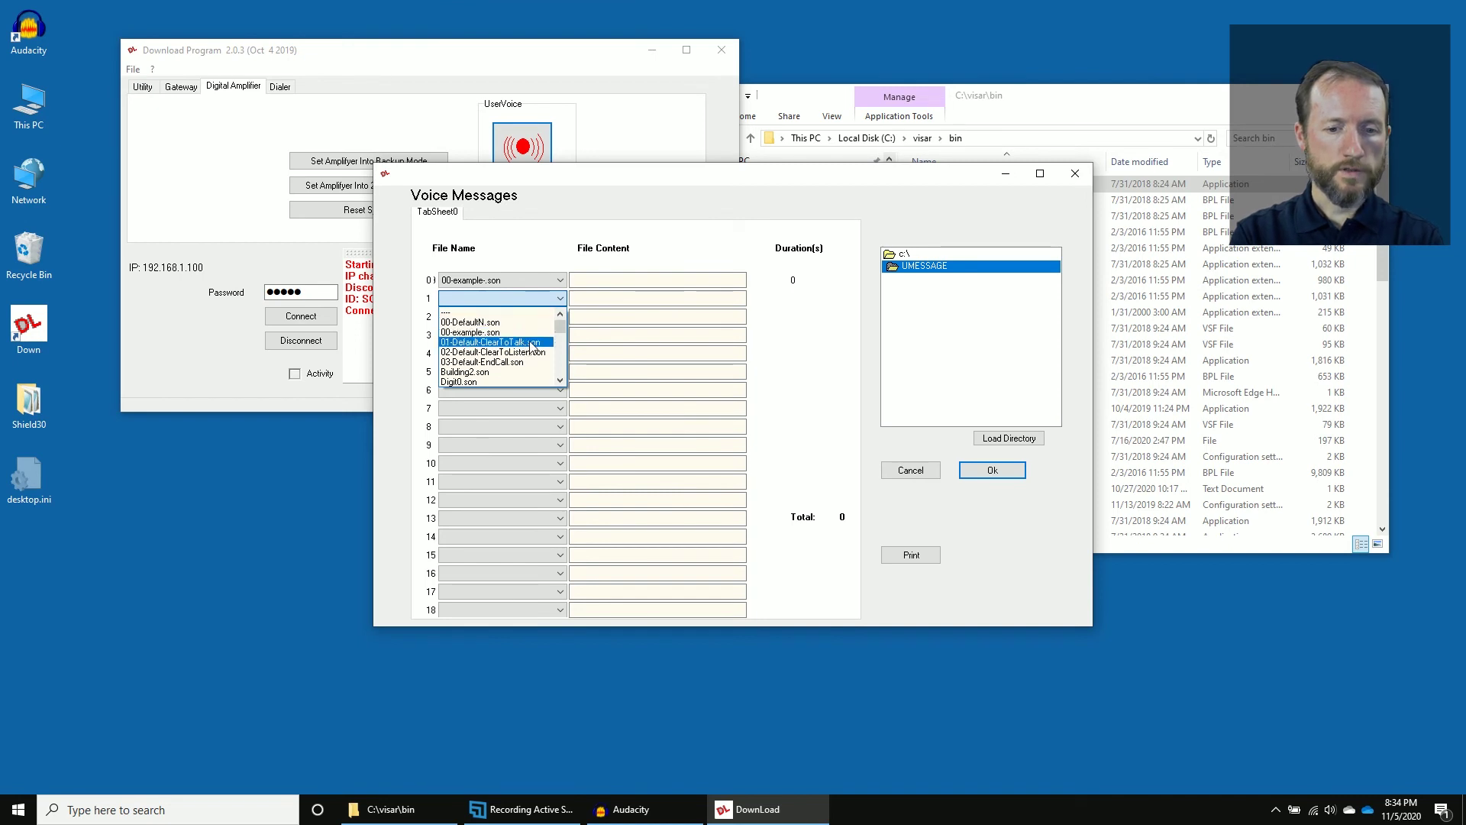
{"action": "left_click", "coordinate": [529, 341]}
{"action": "left_click", "coordinate": [516, 321]}
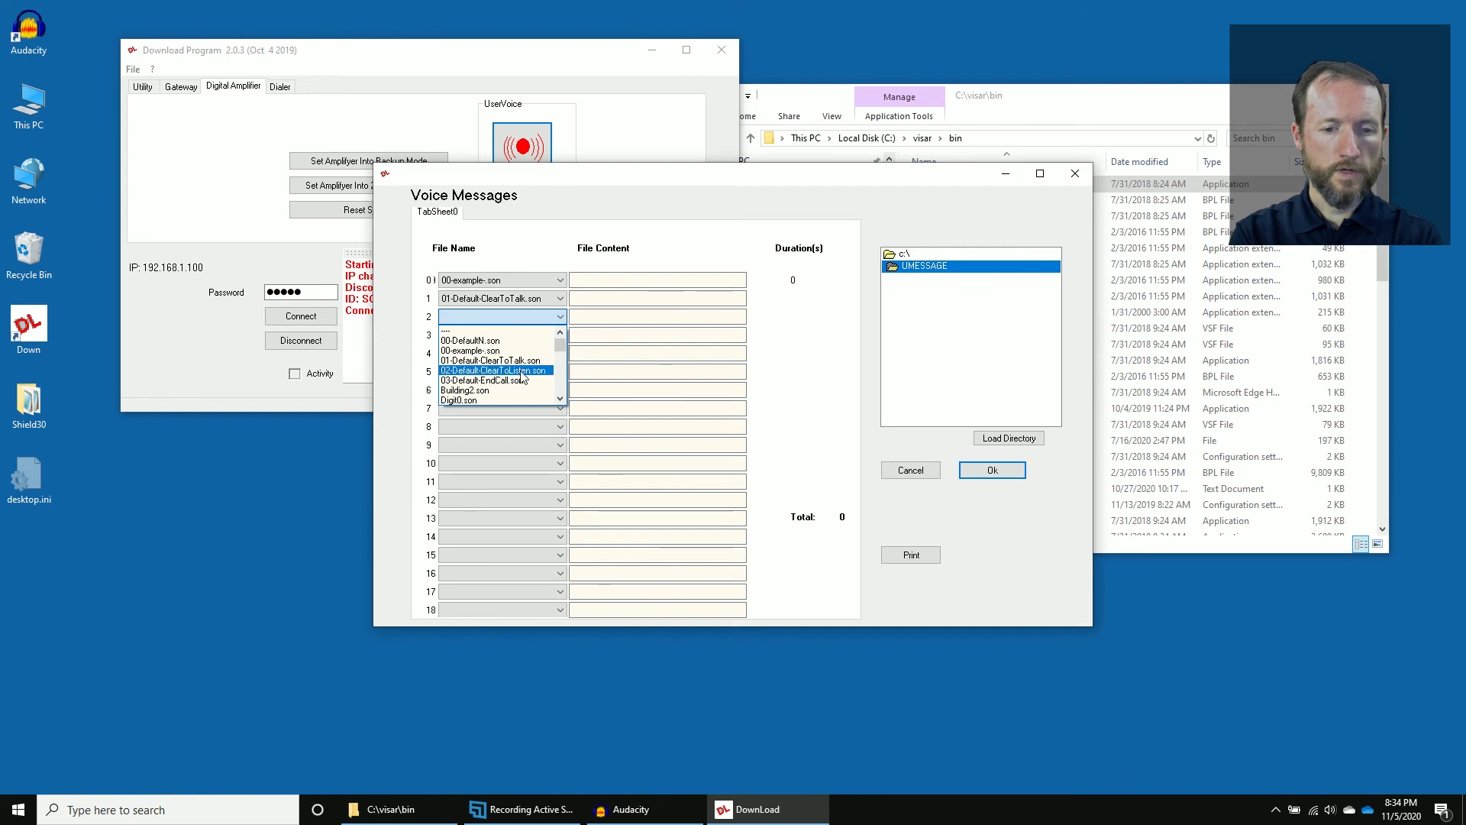
{"action": "left_click", "coordinate": [520, 371]}
{"action": "left_click", "coordinate": [510, 336]}
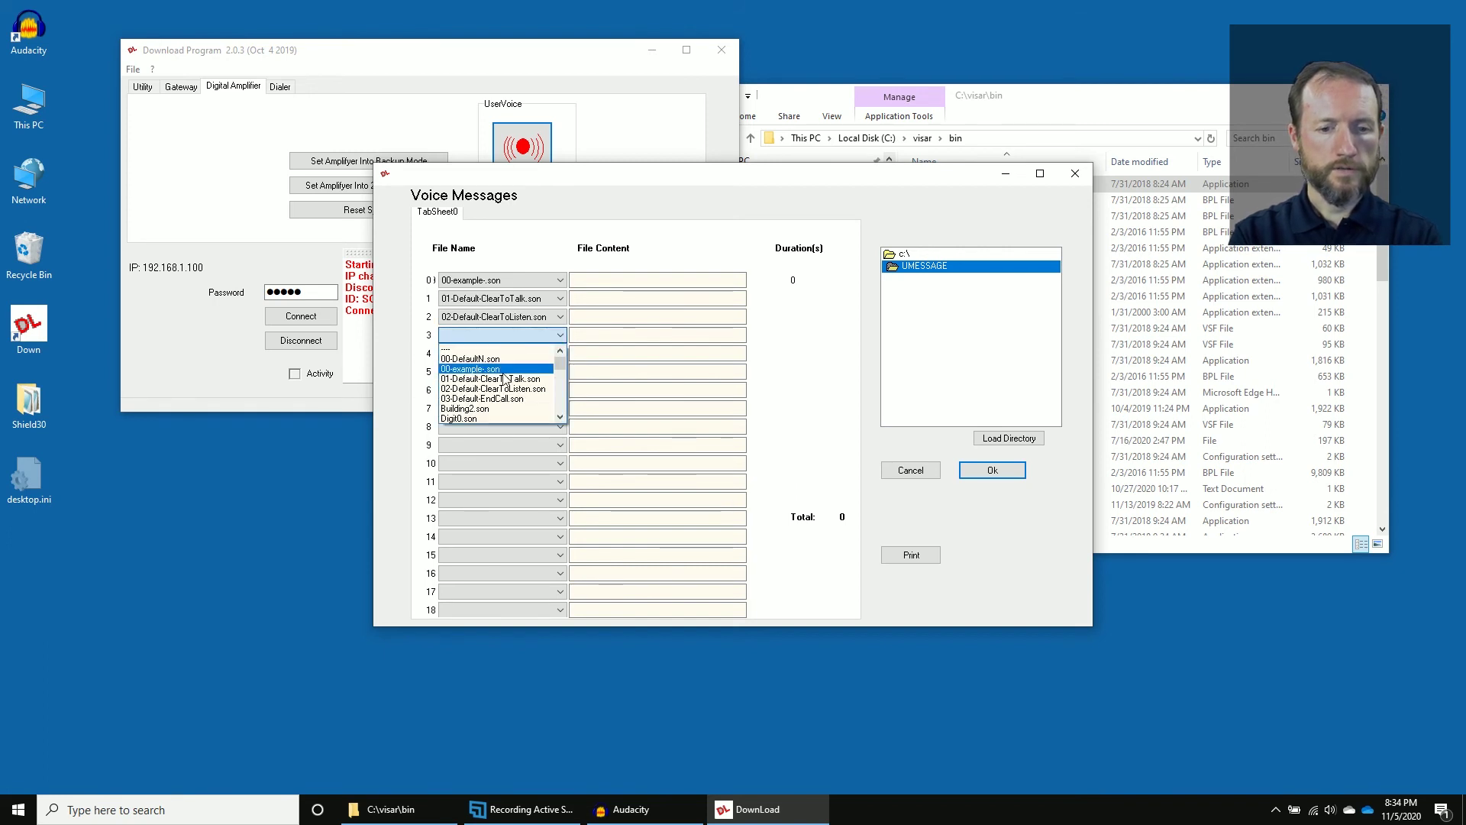
{"action": "left_click", "coordinate": [515, 401]}
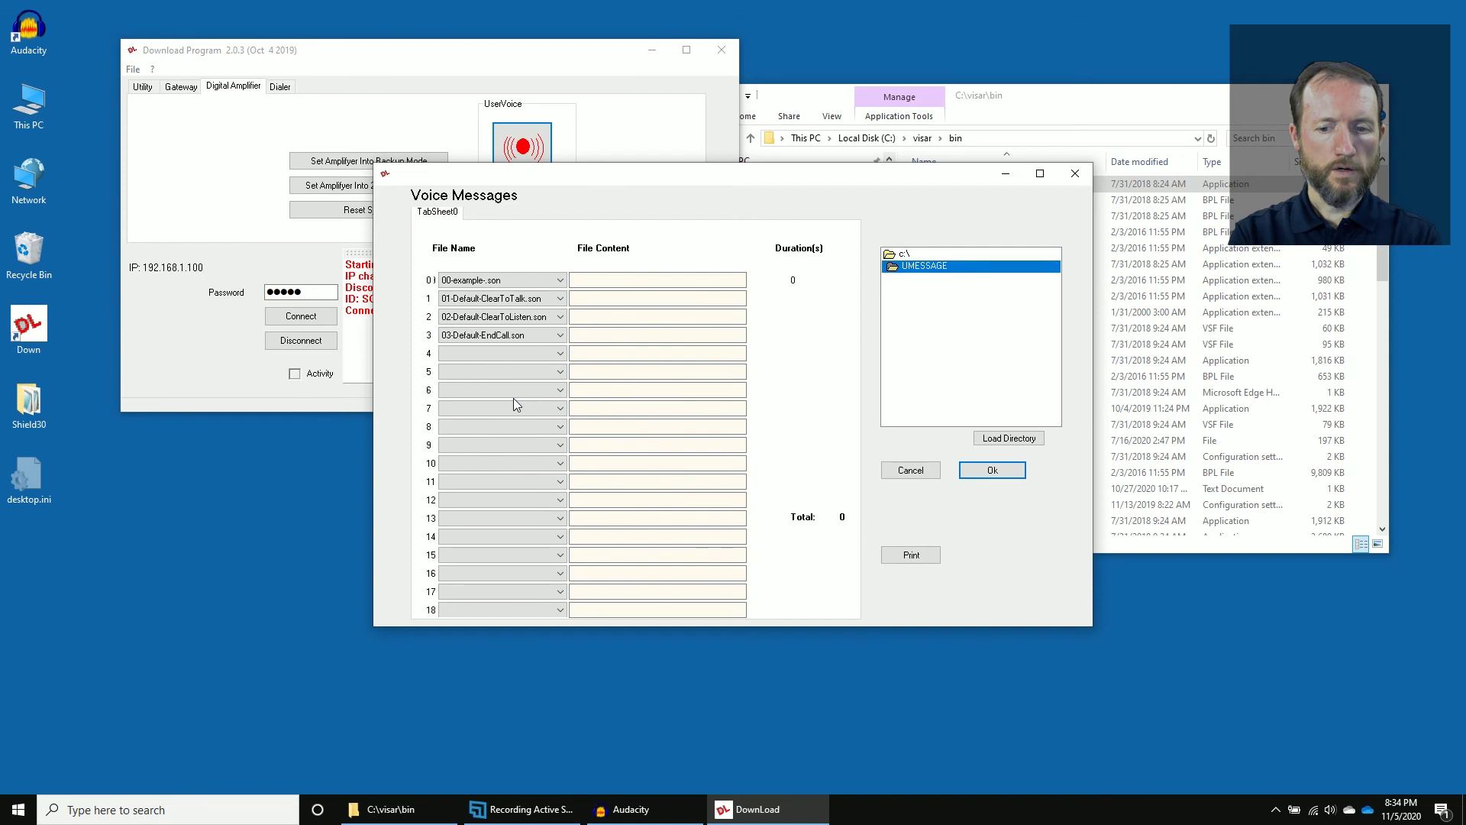
{"action": "left_click", "coordinate": [1008, 471]}
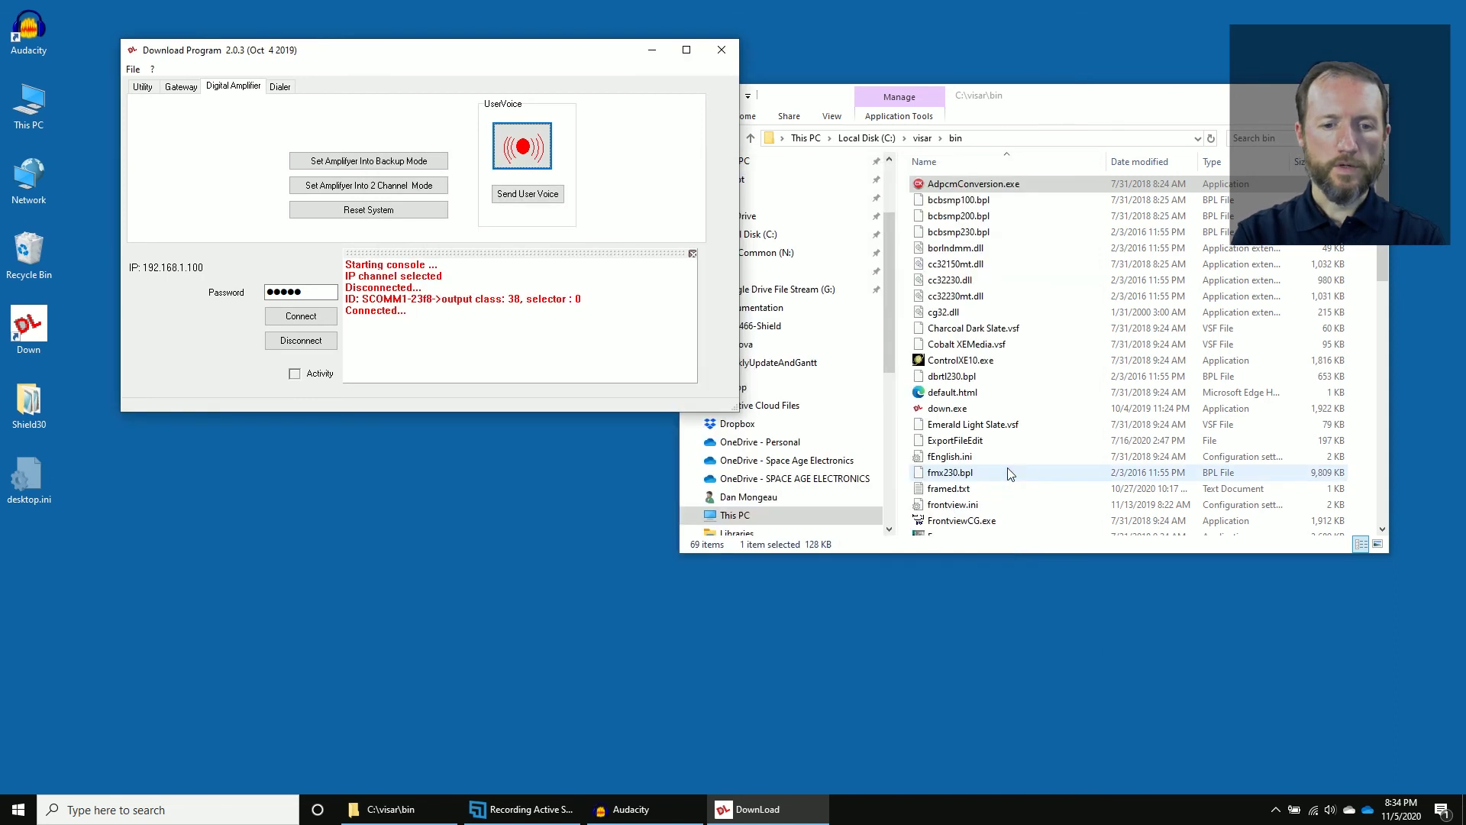
Send the four user voice files to the amplifier, reaching file 4 of 4.
{"action": "left_click", "coordinate": [527, 194]}
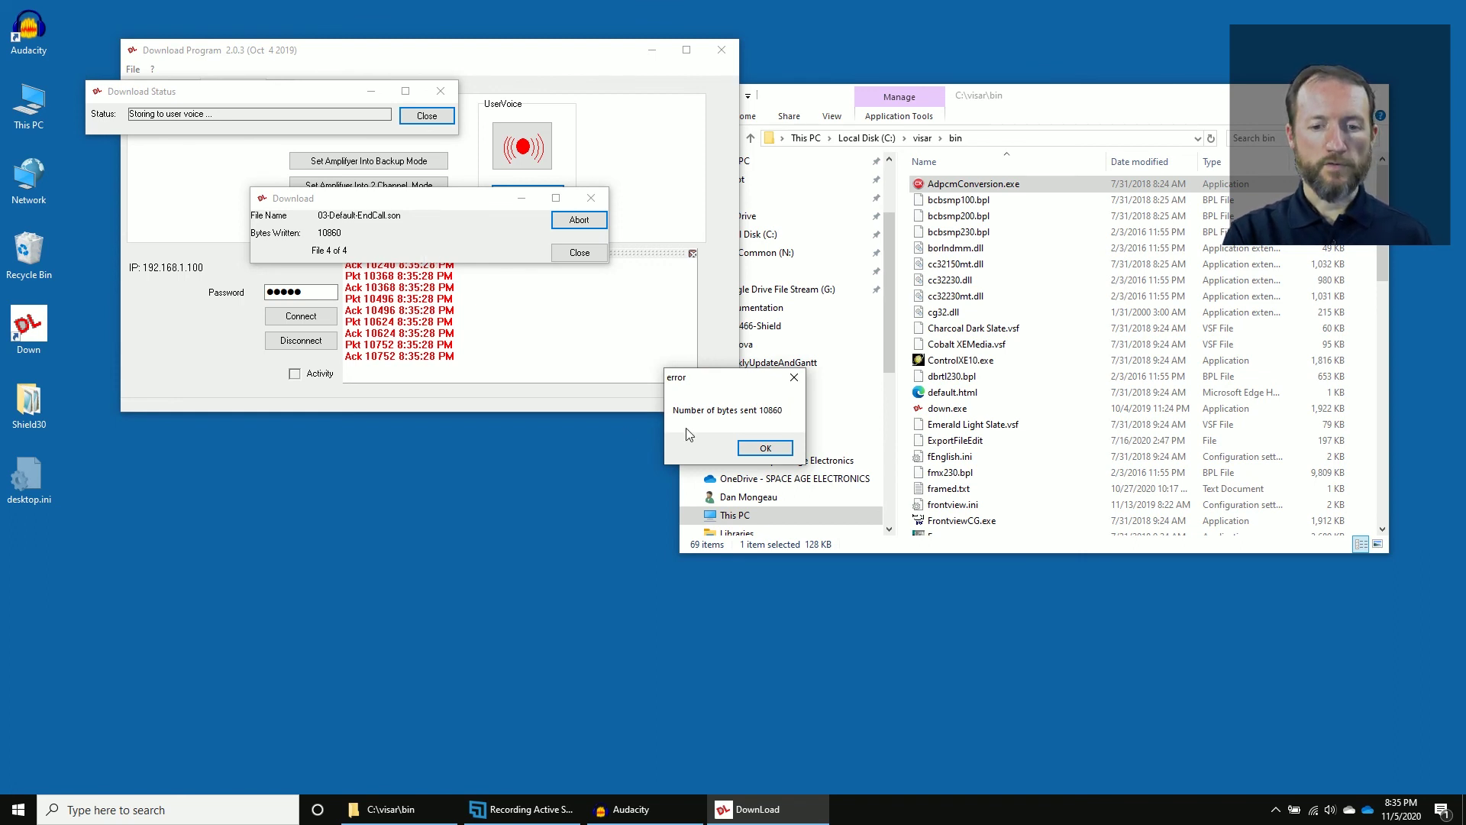
Acknowledge the bytes-sent messages and close the Download Status and Download windows.
{"action": "left_click", "coordinate": [765, 448]}
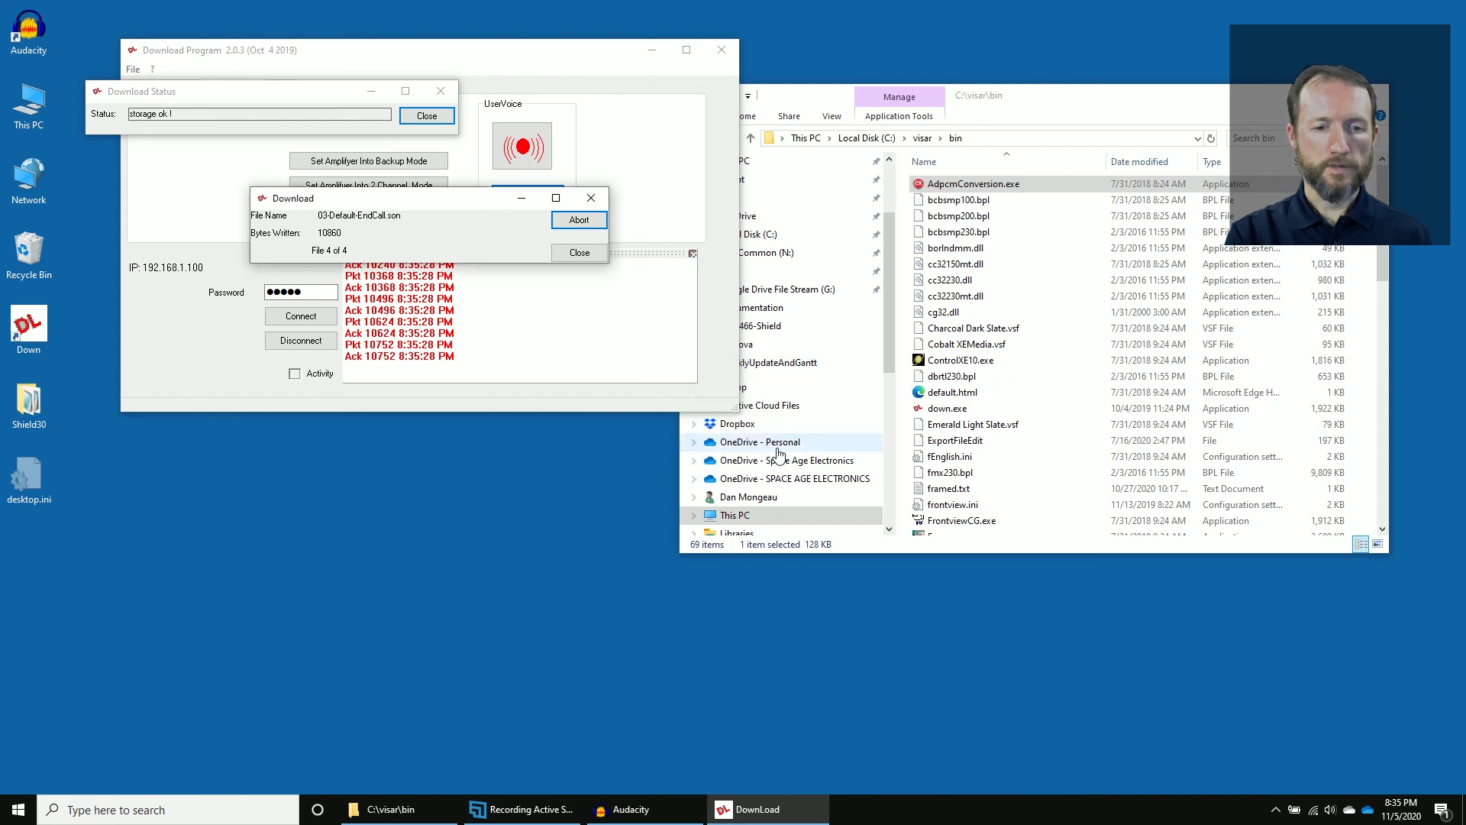
{"action": "left_click", "coordinate": [426, 116]}
{"action": "left_click", "coordinate": [580, 254]}
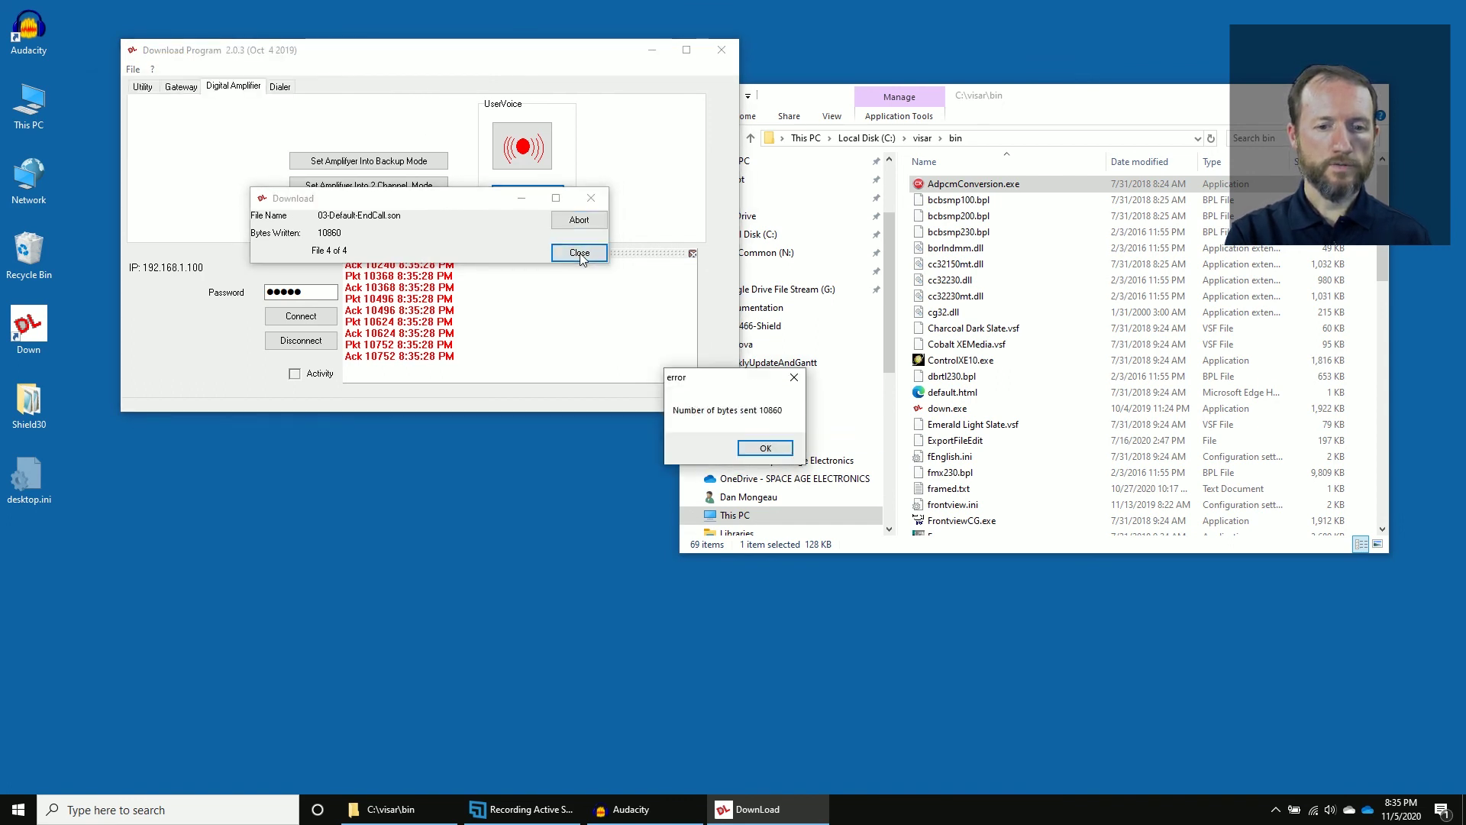
{"action": "left_click", "coordinate": [763, 447]}
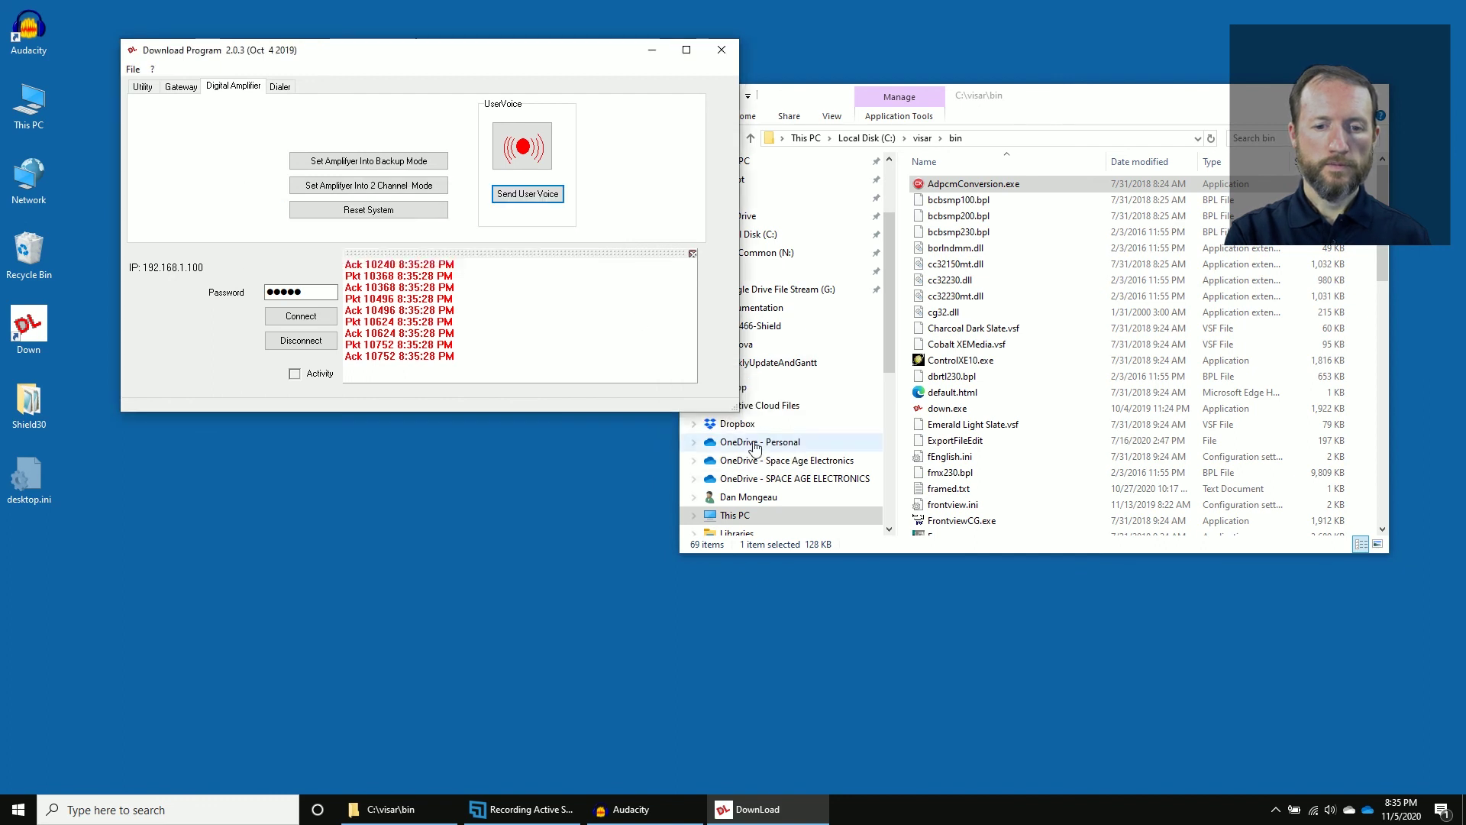